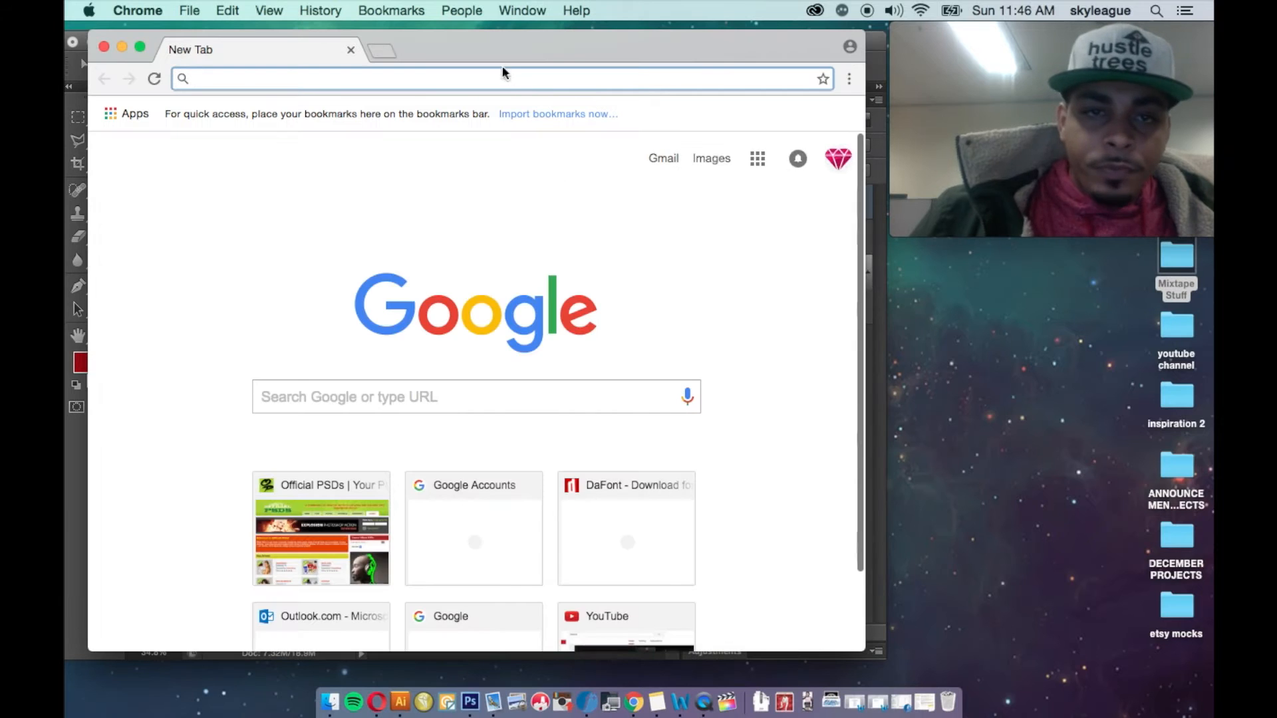
- Go to officialpsds.com in the browser
type("official")
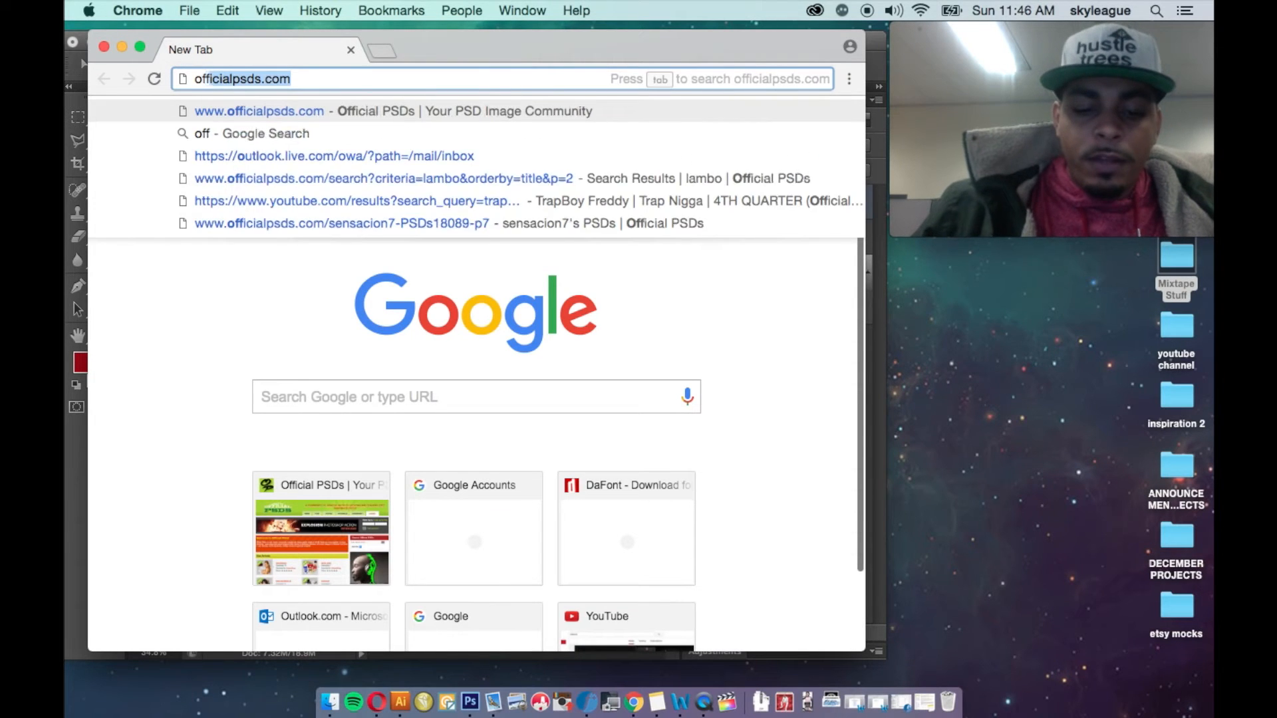
type("psds.com")
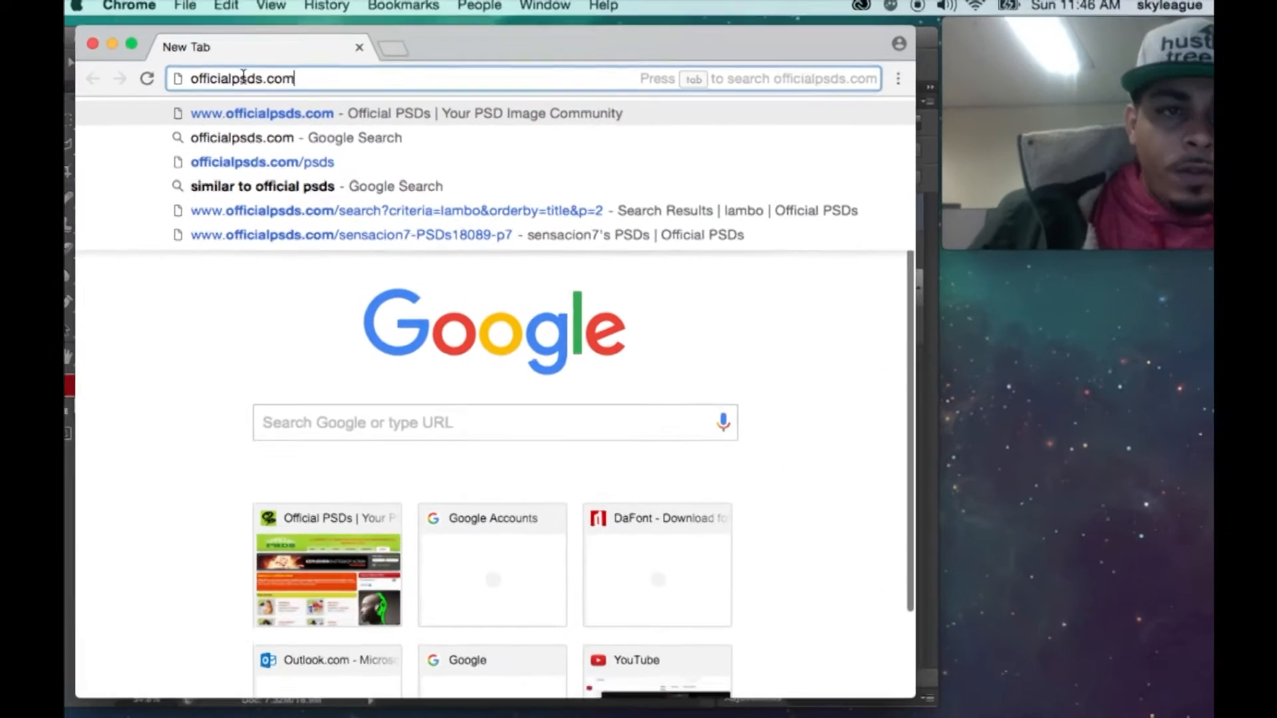
key("Return")
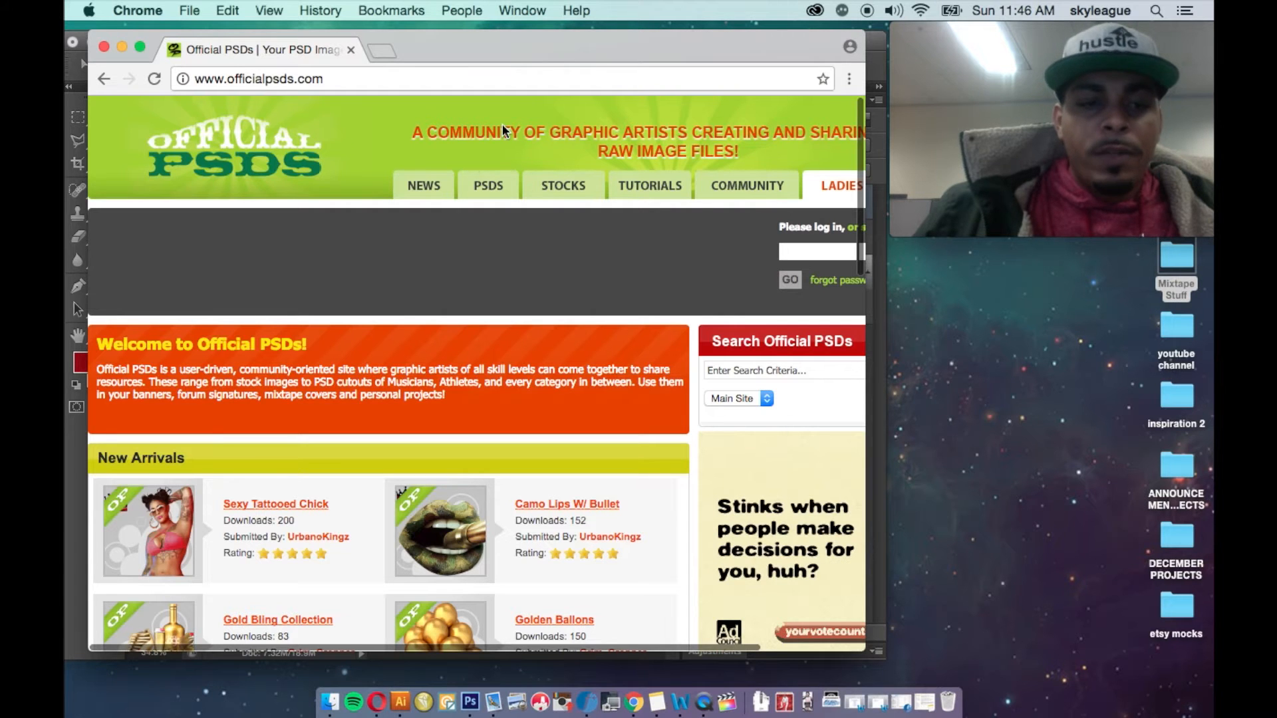
- Look through the New Arrivals and This Week's Most Popular PSDs on the Official PSDs home page
scroll(501, 124, "down", 3)
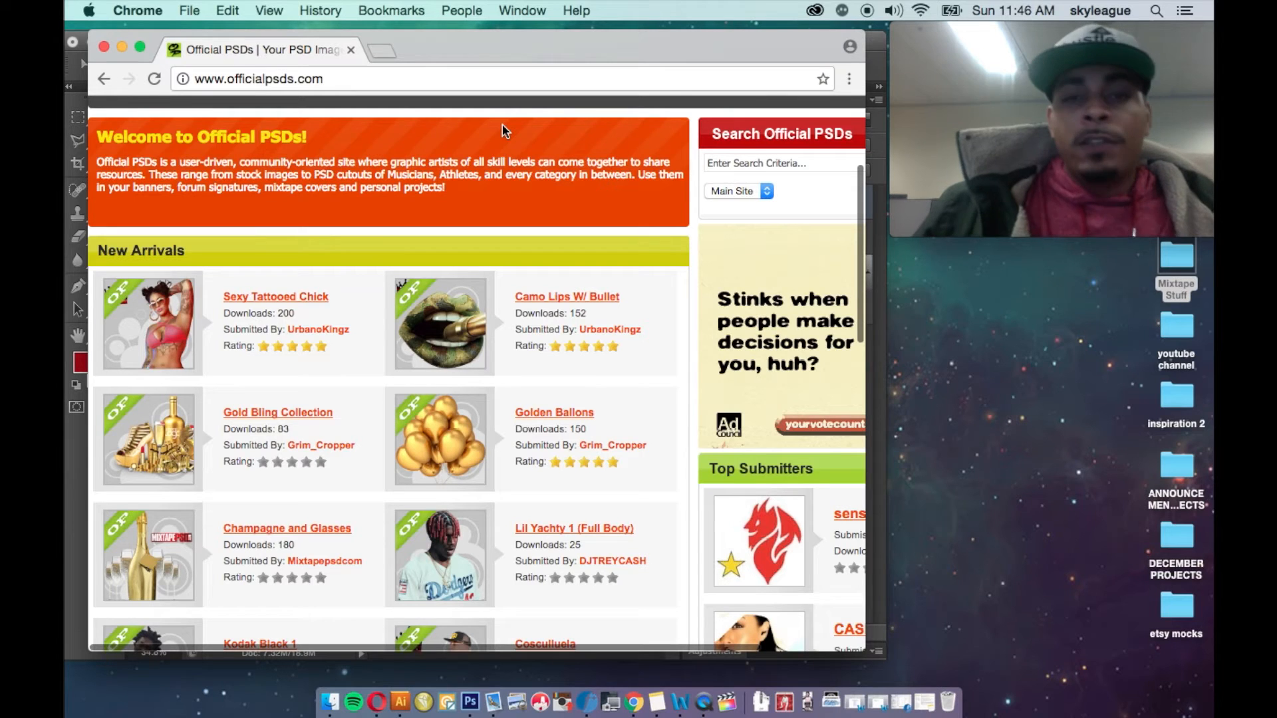
scroll(503, 128, "down", 2)
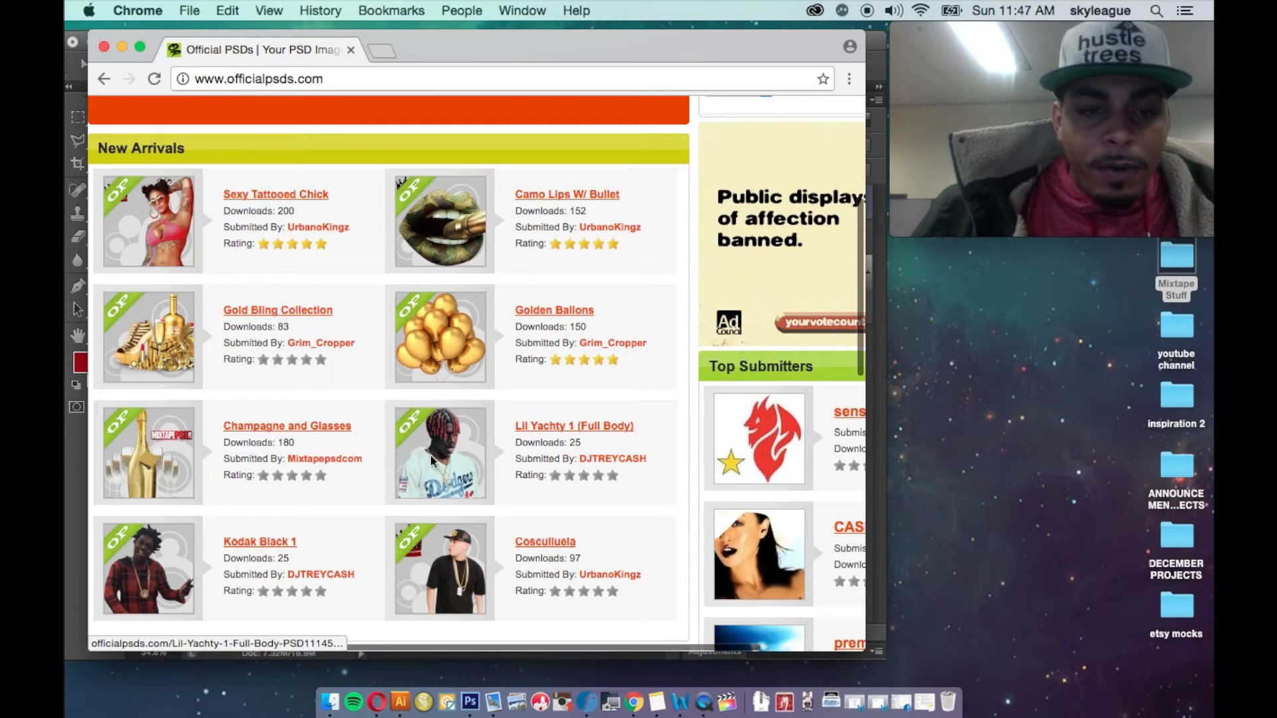
scroll(431, 456, "down", 3)
scroll(460, 400, "down", 2)
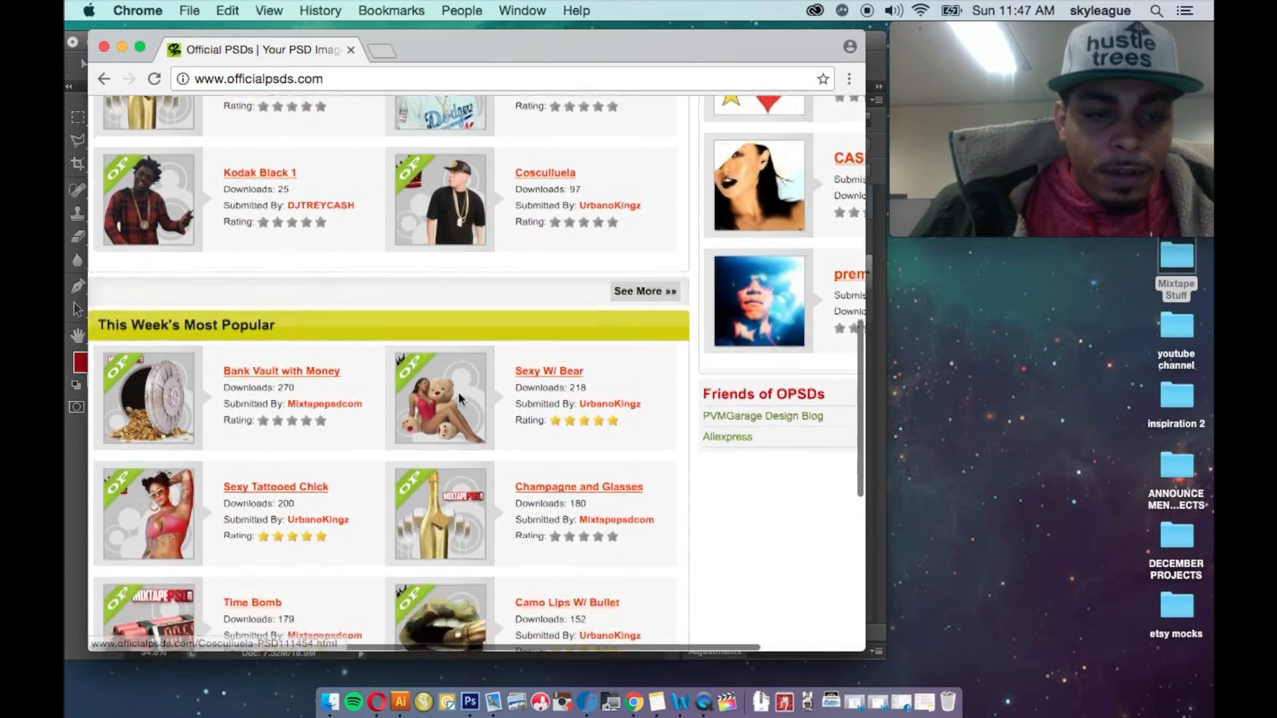
scroll(458, 392, "up", 10)
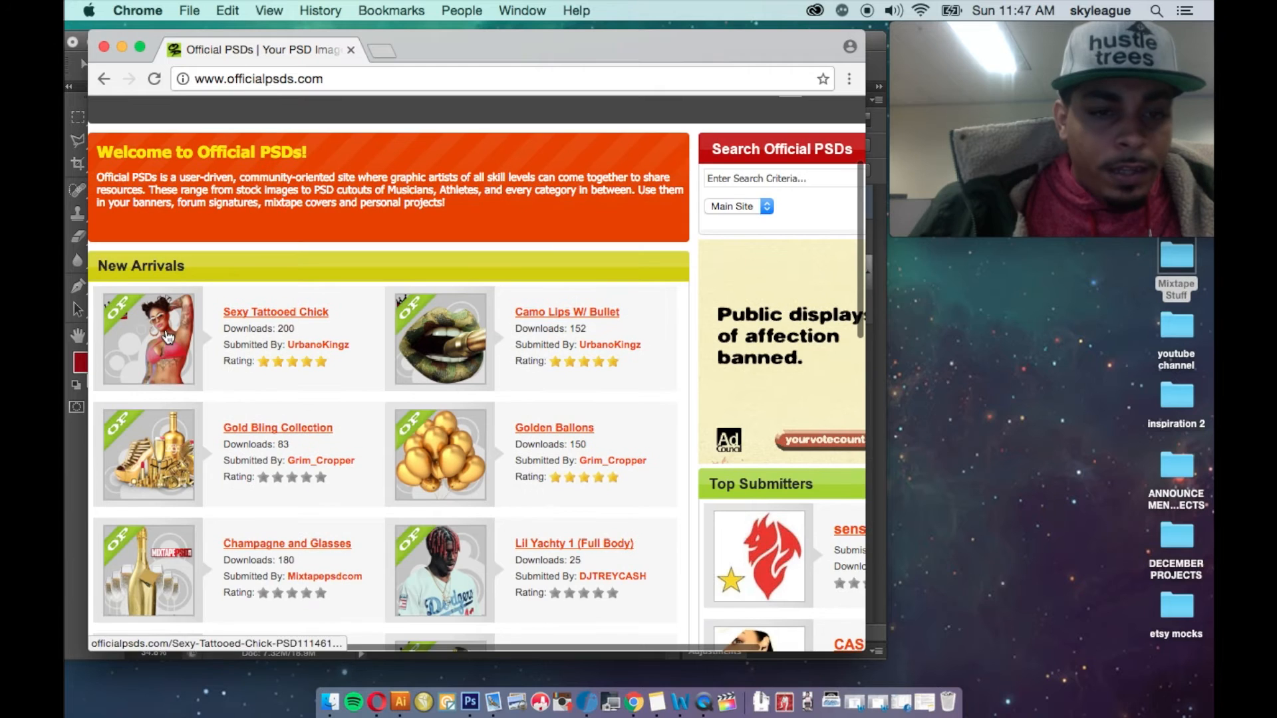
scroll(450, 163, "down", 3)
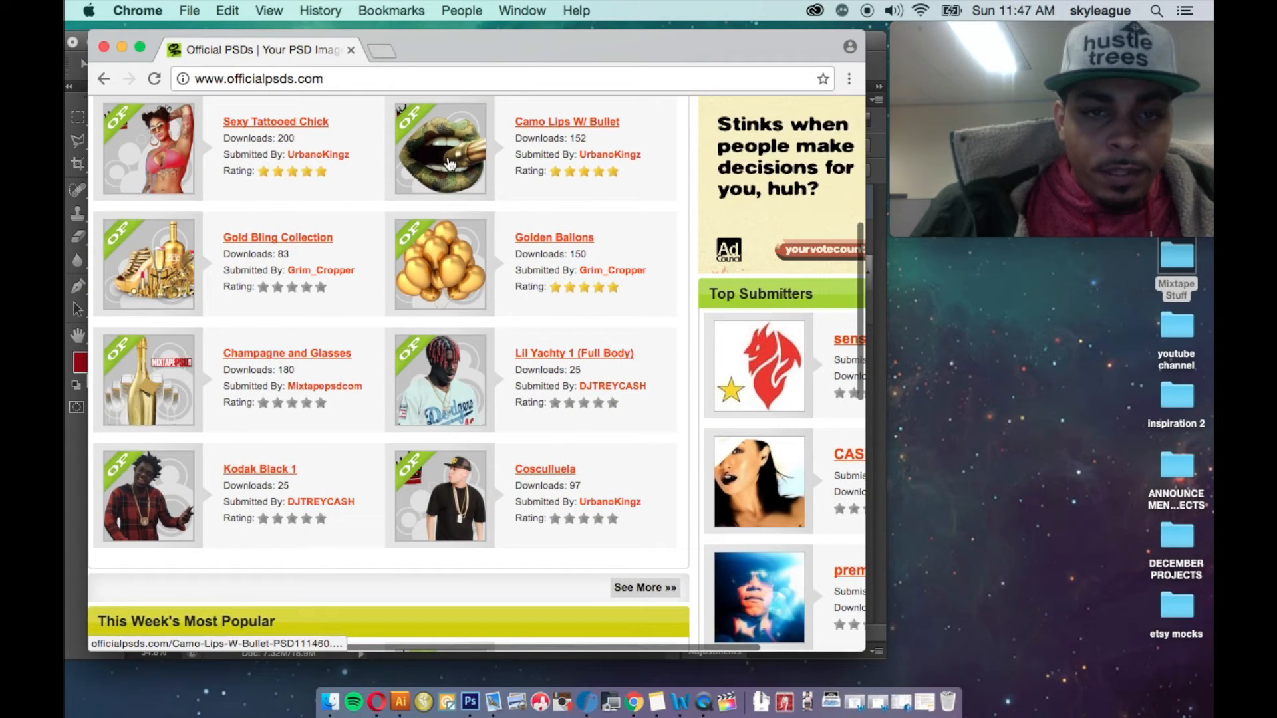
scroll(452, 278, "down", 2)
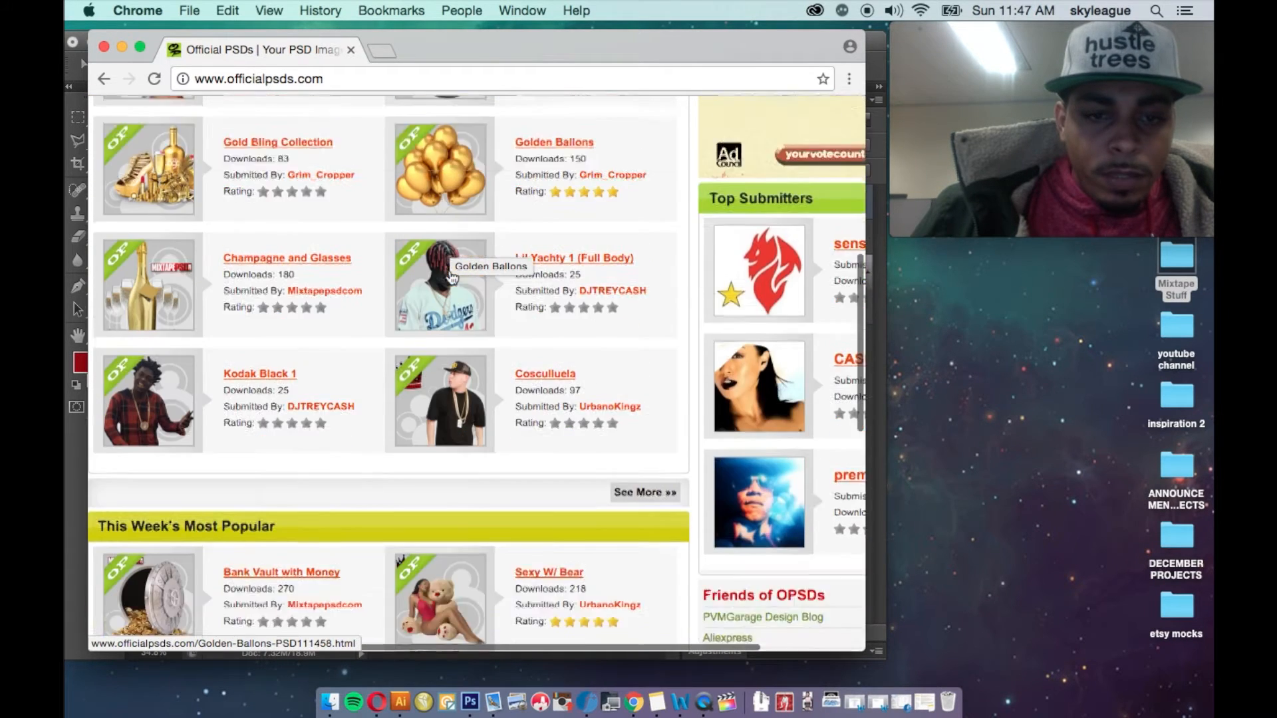
scroll(451, 278, "down", 2)
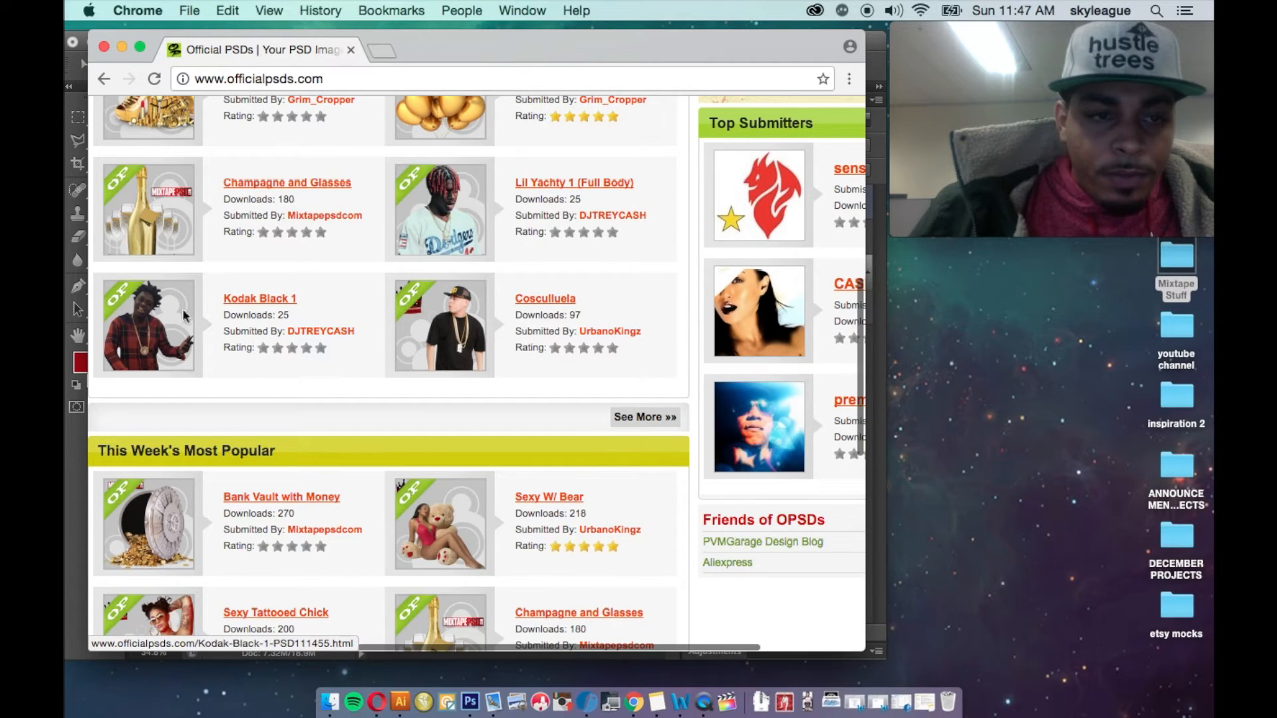
scroll(463, 203, "down", 2)
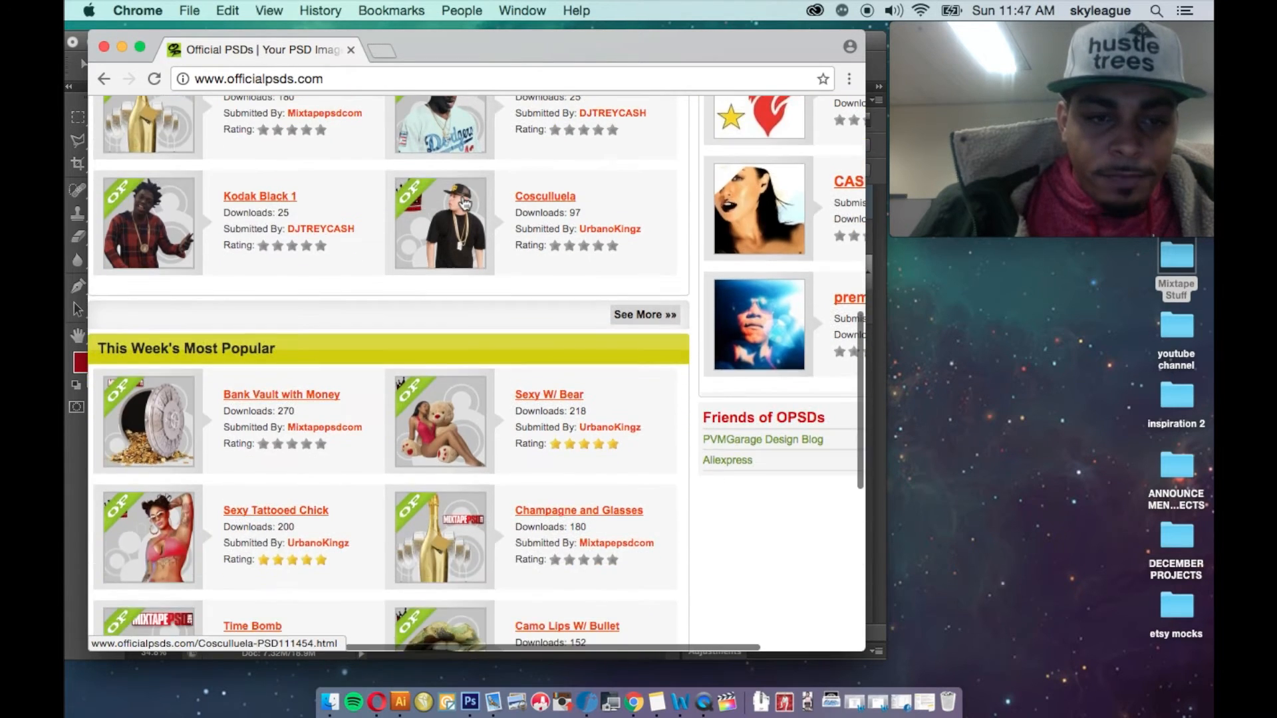
scroll(463, 203, "up", 5)
scroll(464, 203, "down", 6)
scroll(464, 203, "down", 5)
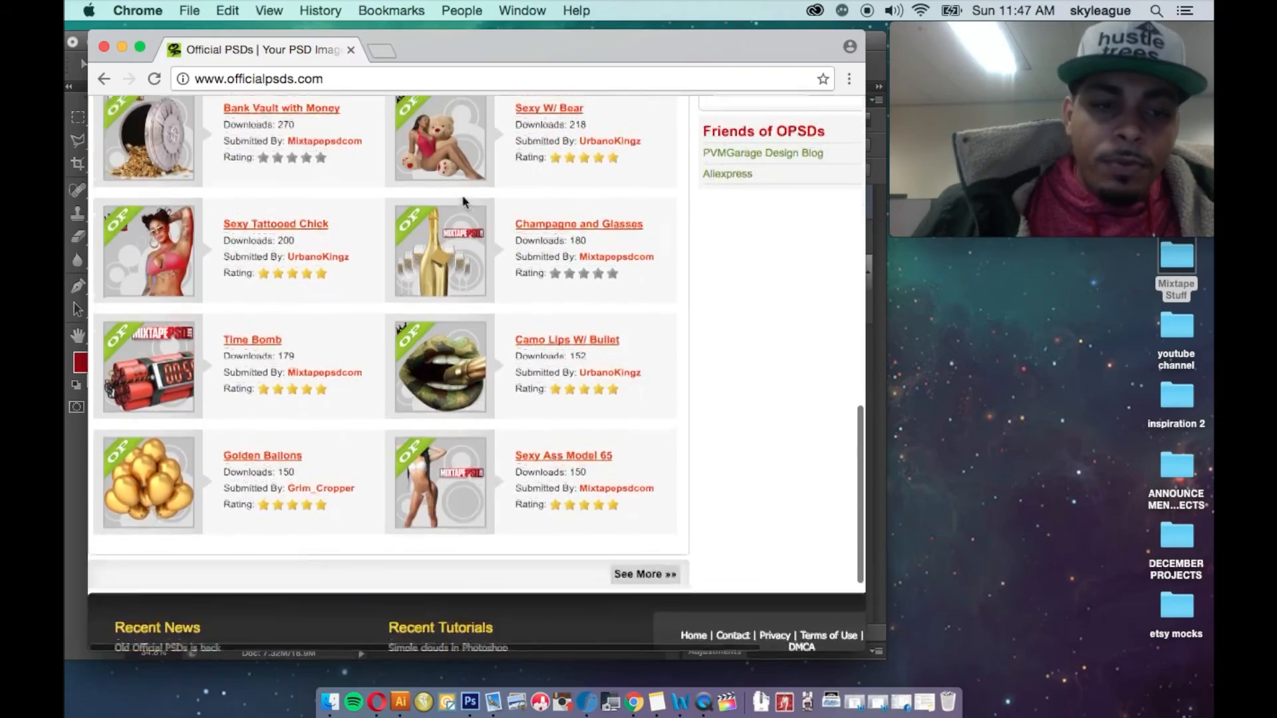
scroll(463, 203, "up", 12)
scroll(464, 203, "up", 4)
scroll(464, 203, "down", 8)
scroll(465, 203, "up", 11)
scroll(464, 203, "down", 6)
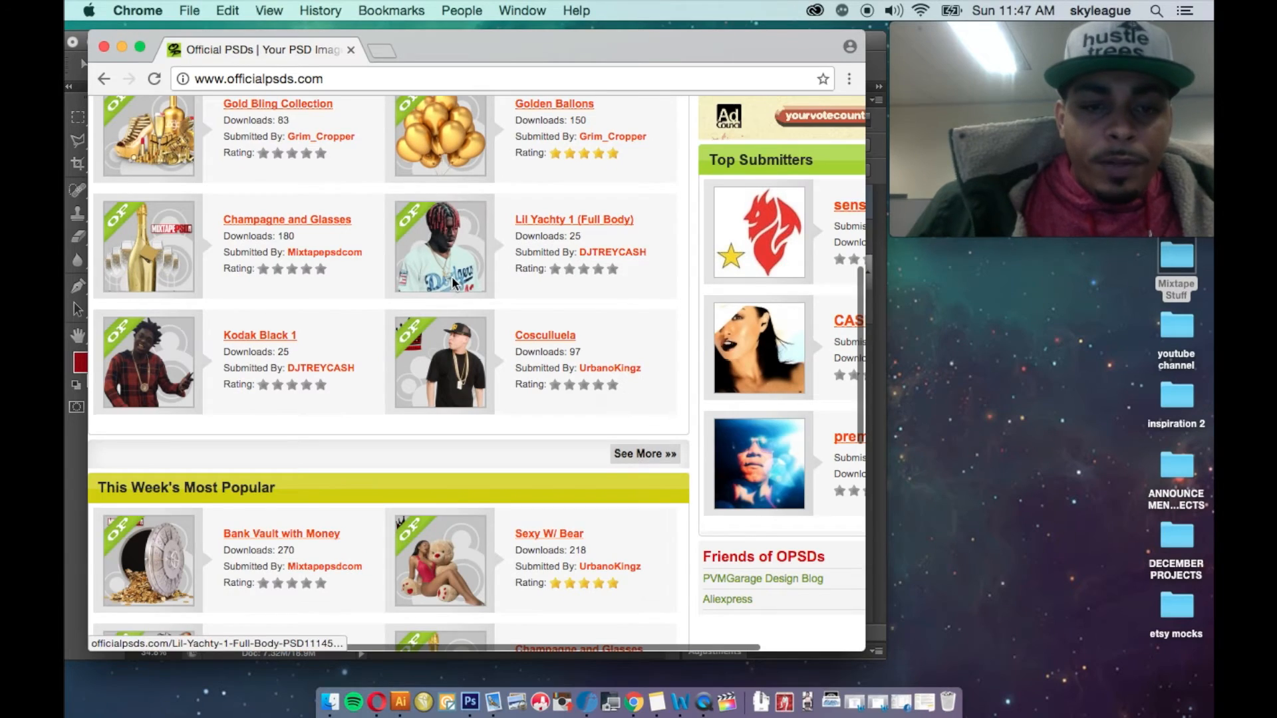
scroll(453, 282, "down", 3)
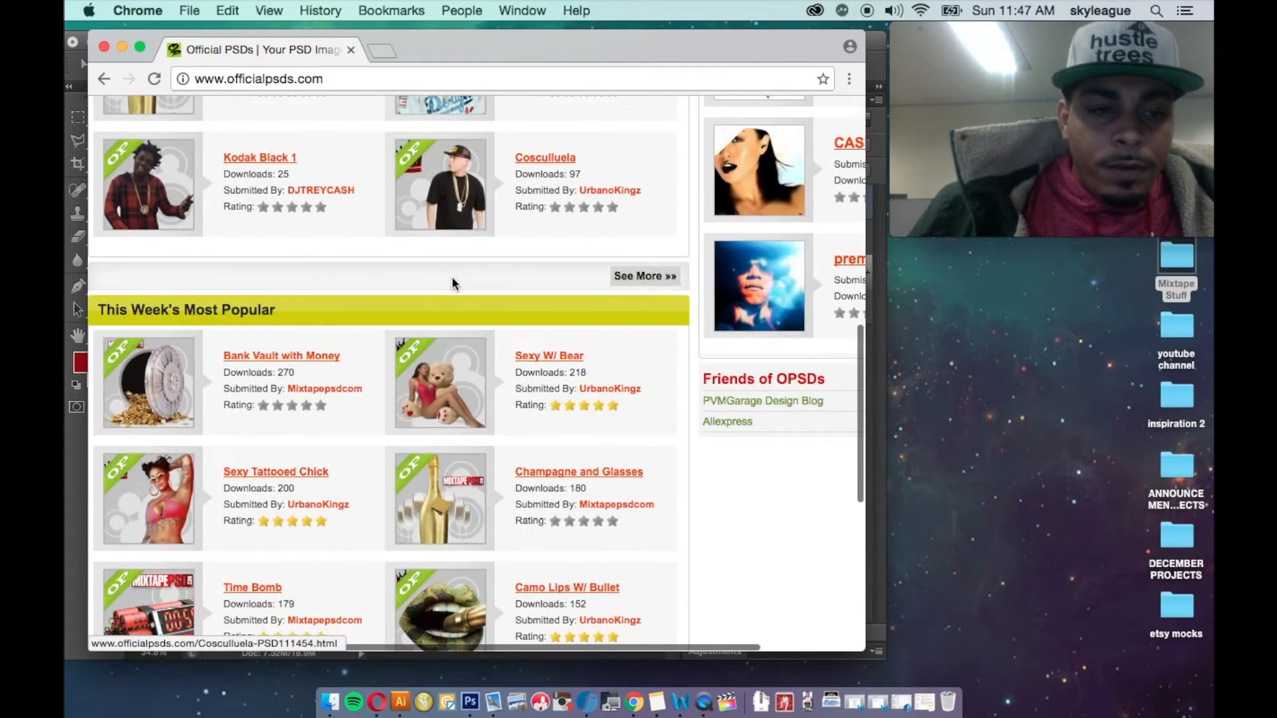
- Open the detail page of the Camo Lips W/ Bullet PSD and download its zip file
scroll(452, 282, "down", 4)
left_click(459, 392)
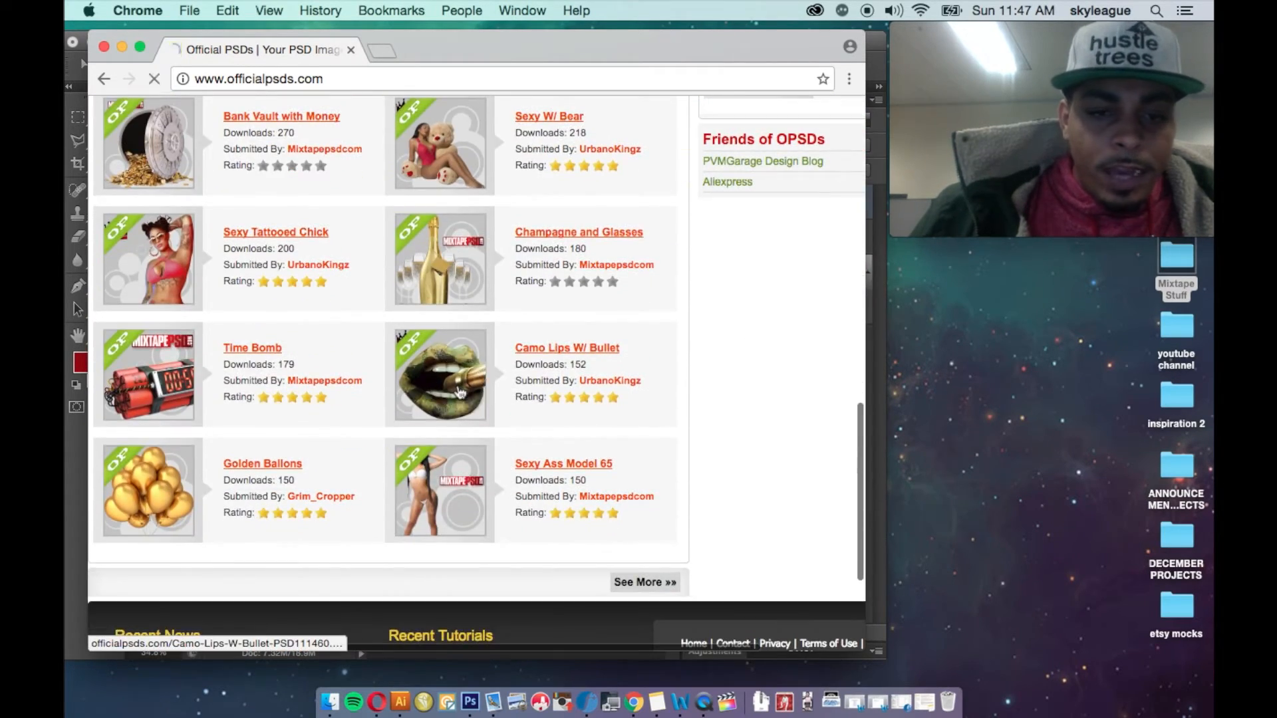
scroll(460, 392, "down", 2)
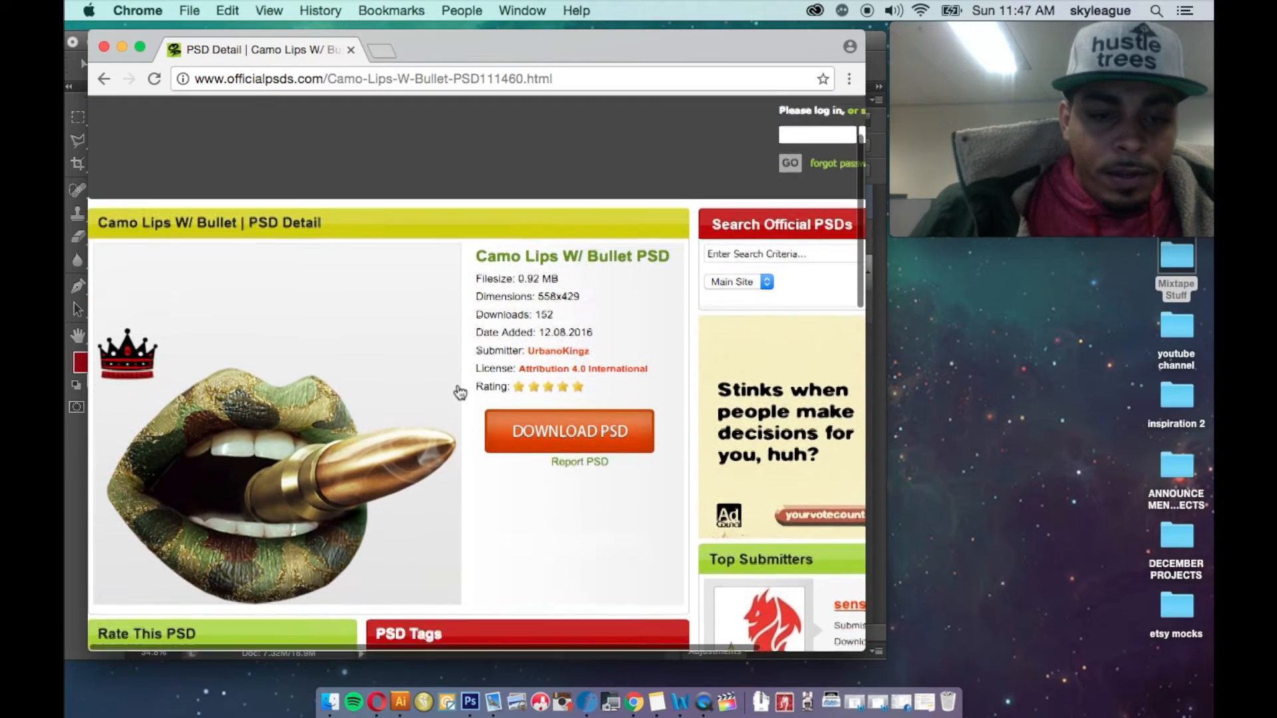
scroll(459, 393, "down", 1)
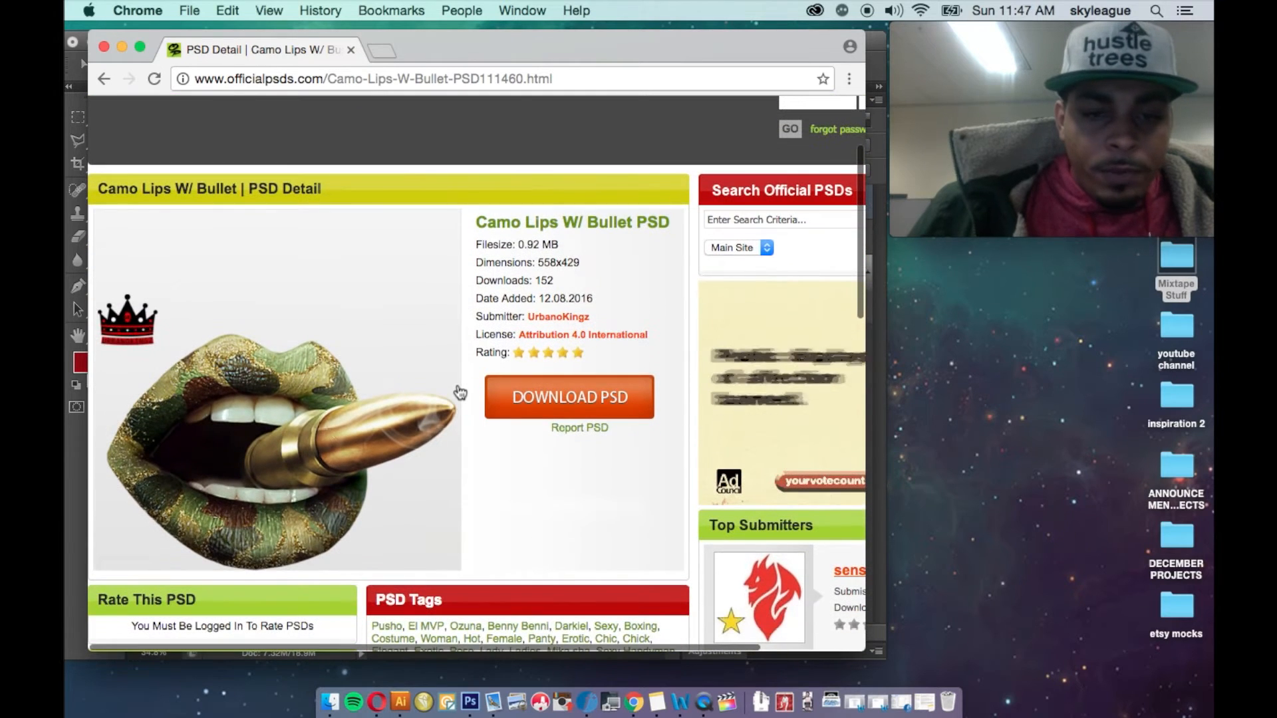
left_click(552, 399)
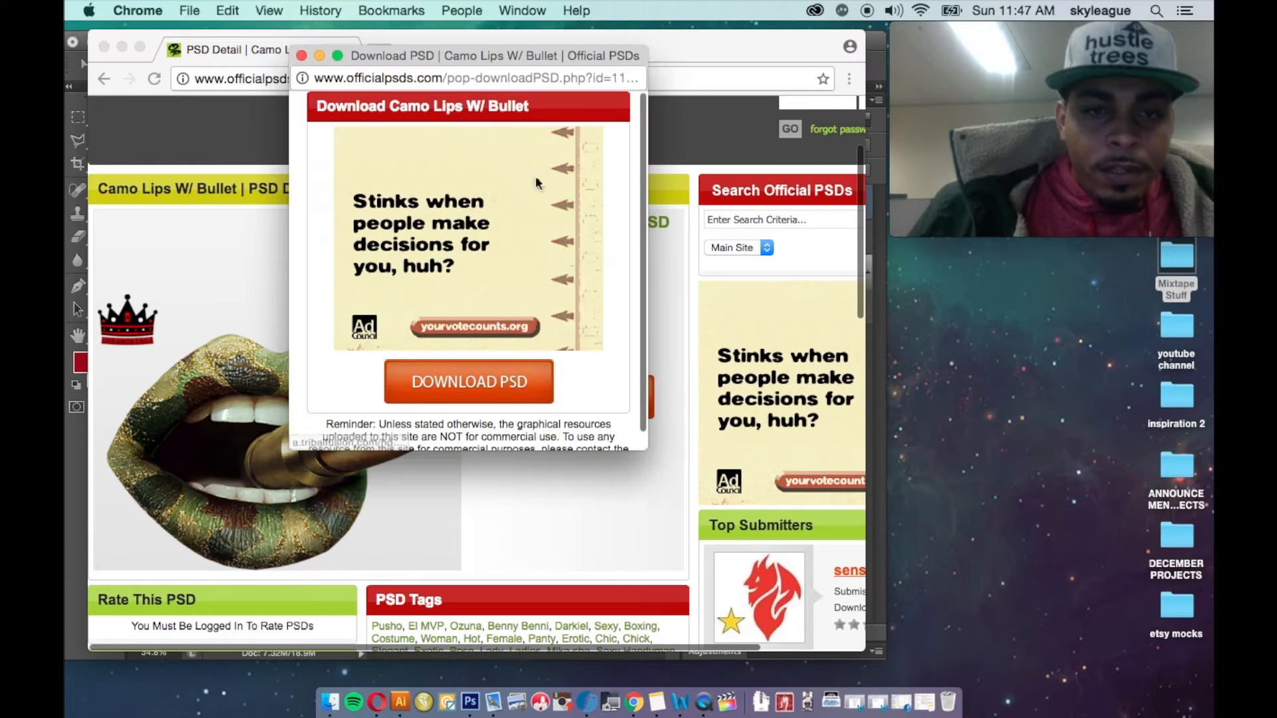
left_click(483, 383)
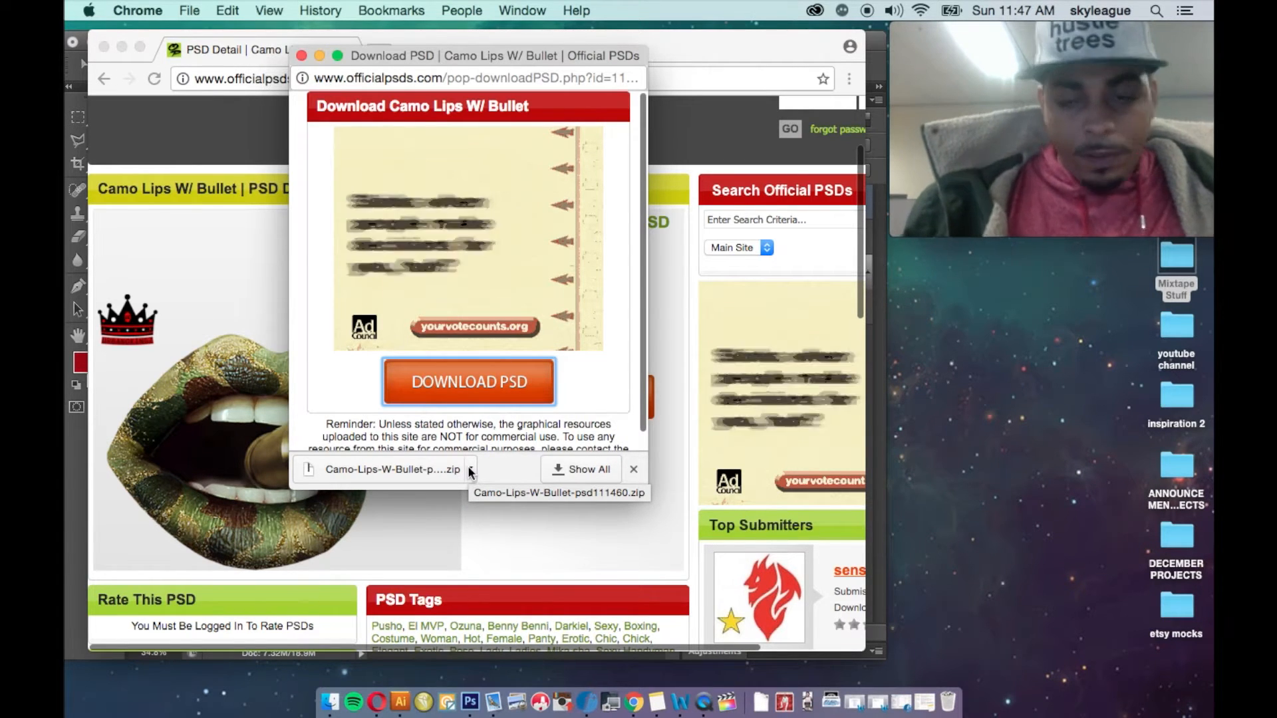
- Extract Camo-Lips-W-Bullet-psd111460.zip from Downloads and open the extracted PSD in Photoshop
left_click(761, 702)
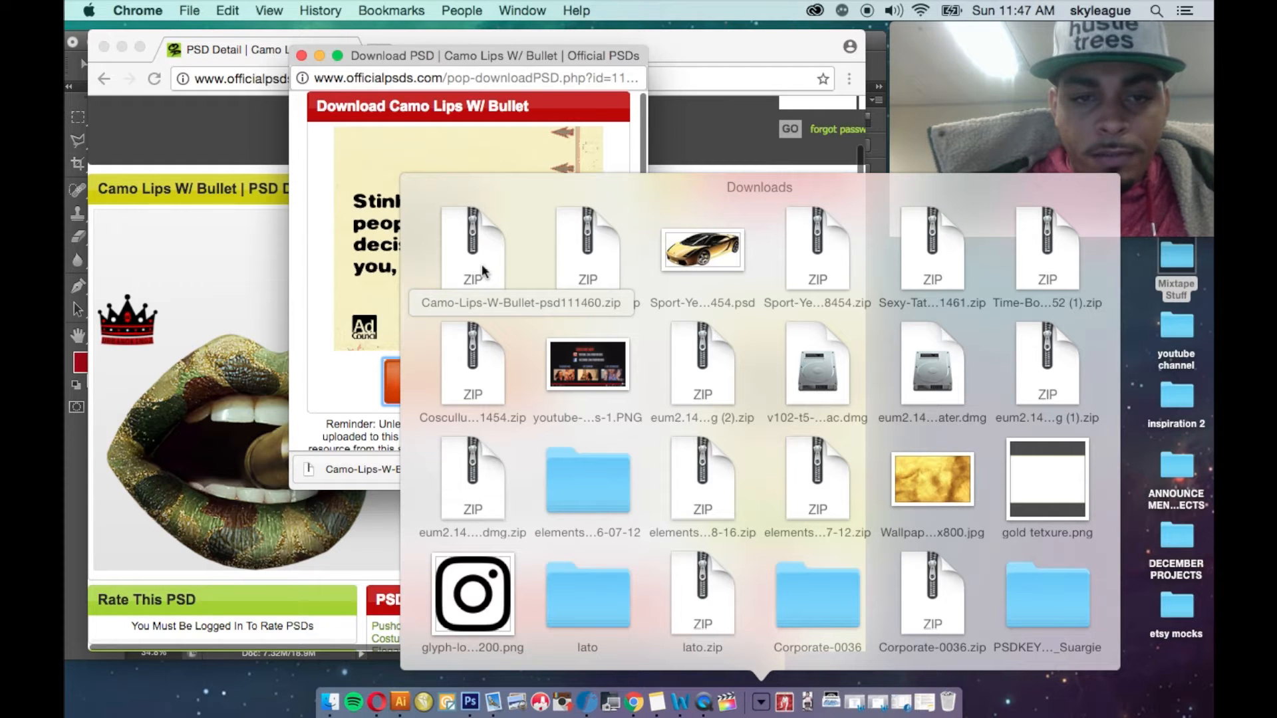
left_click(482, 268)
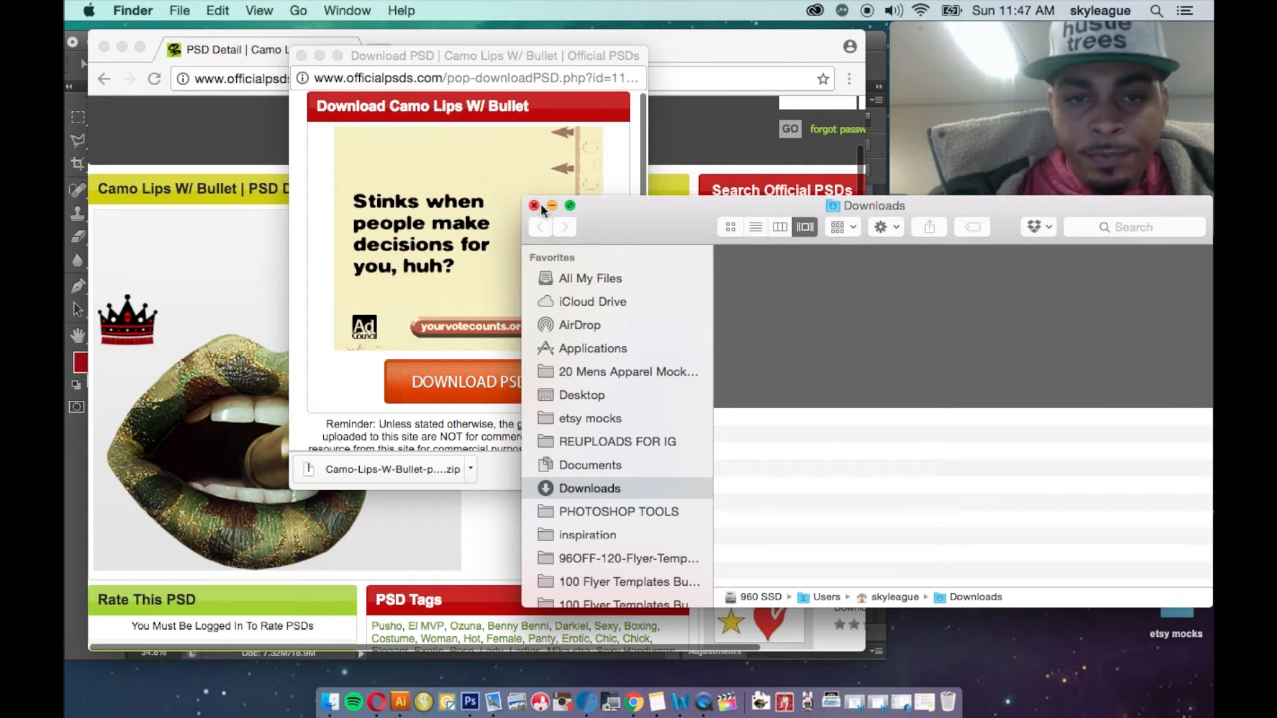
left_click(533, 204)
left_click(761, 703)
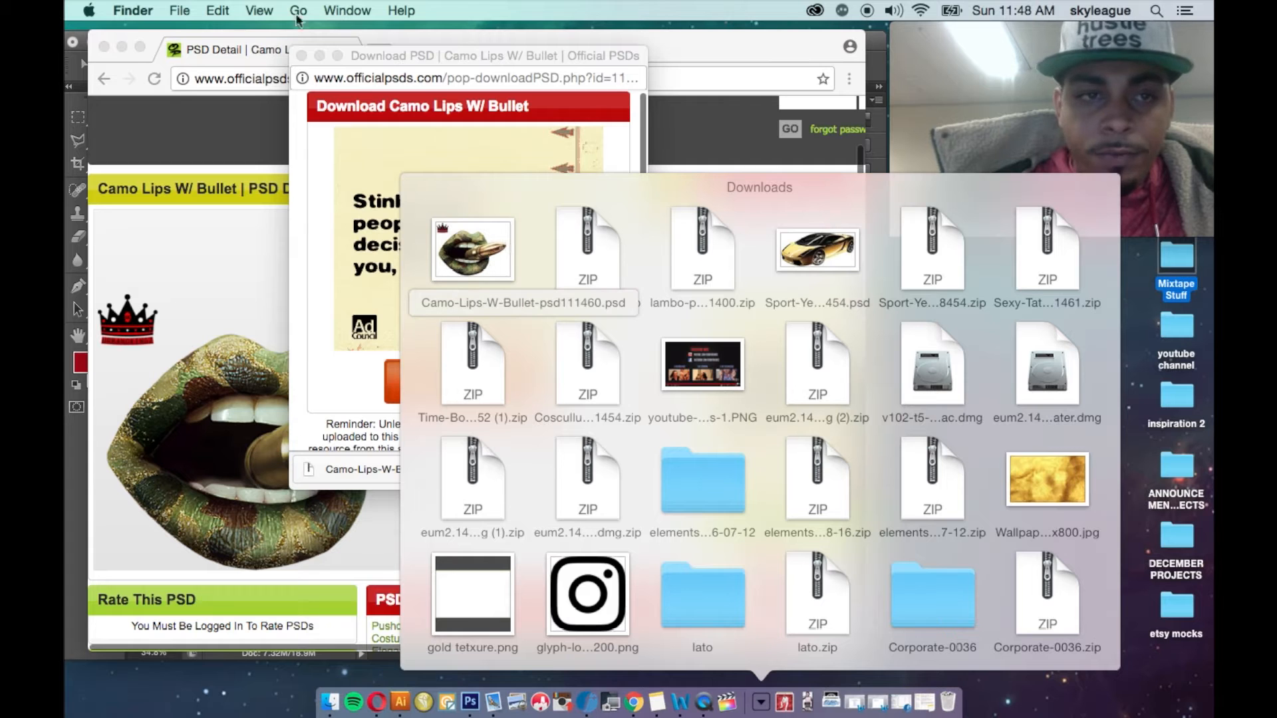
left_click(484, 256)
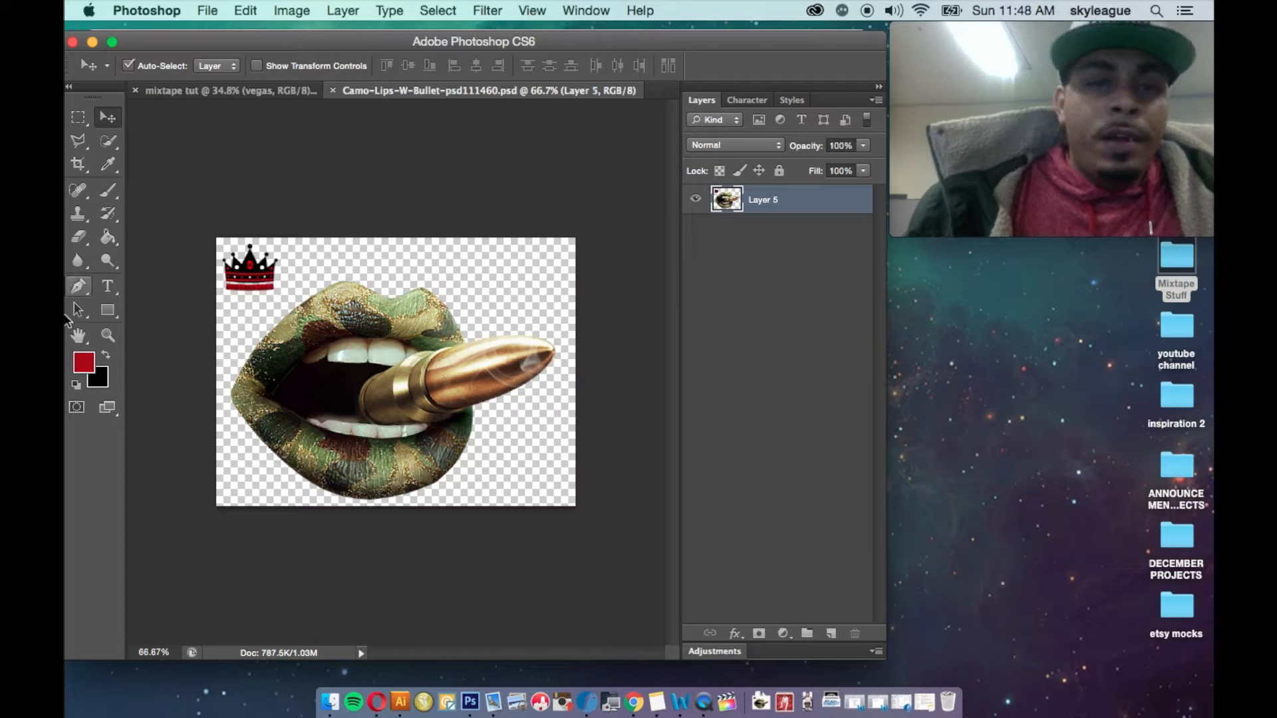
- Close the Camo Lips PSD, switch back to Chrome and close the Official PSDs browser window
left_click(333, 92)
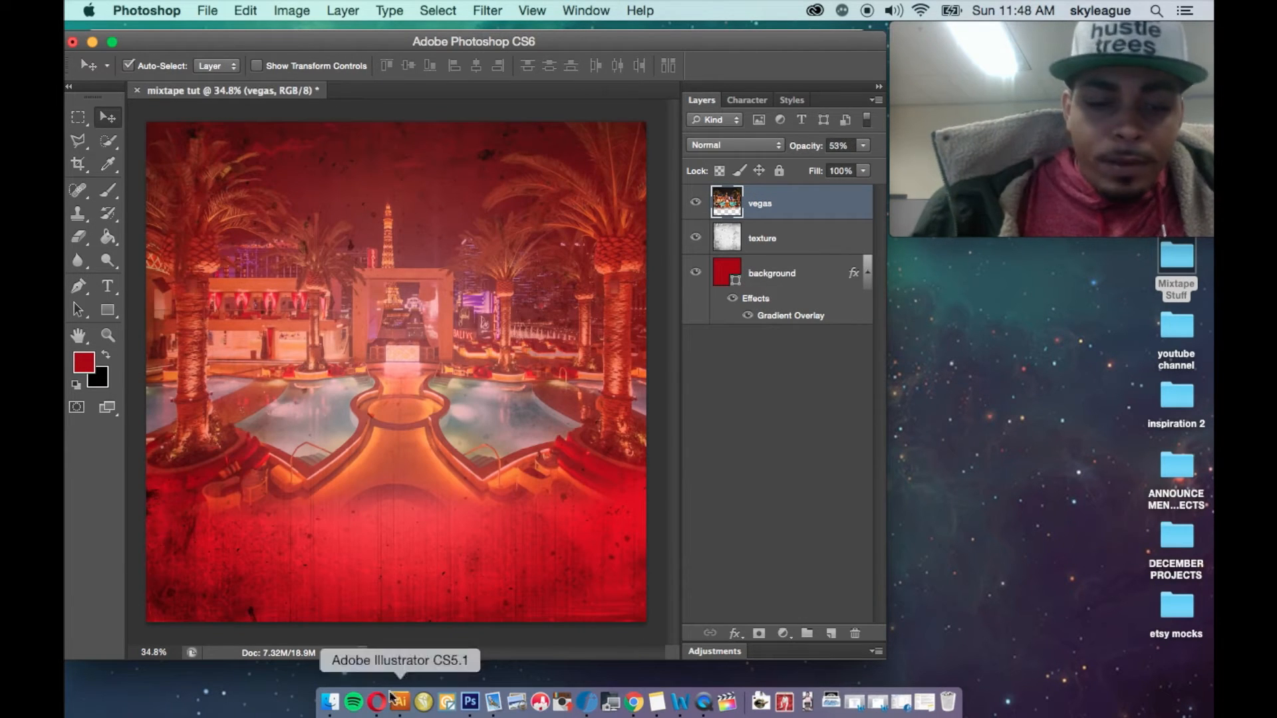
left_click(635, 702)
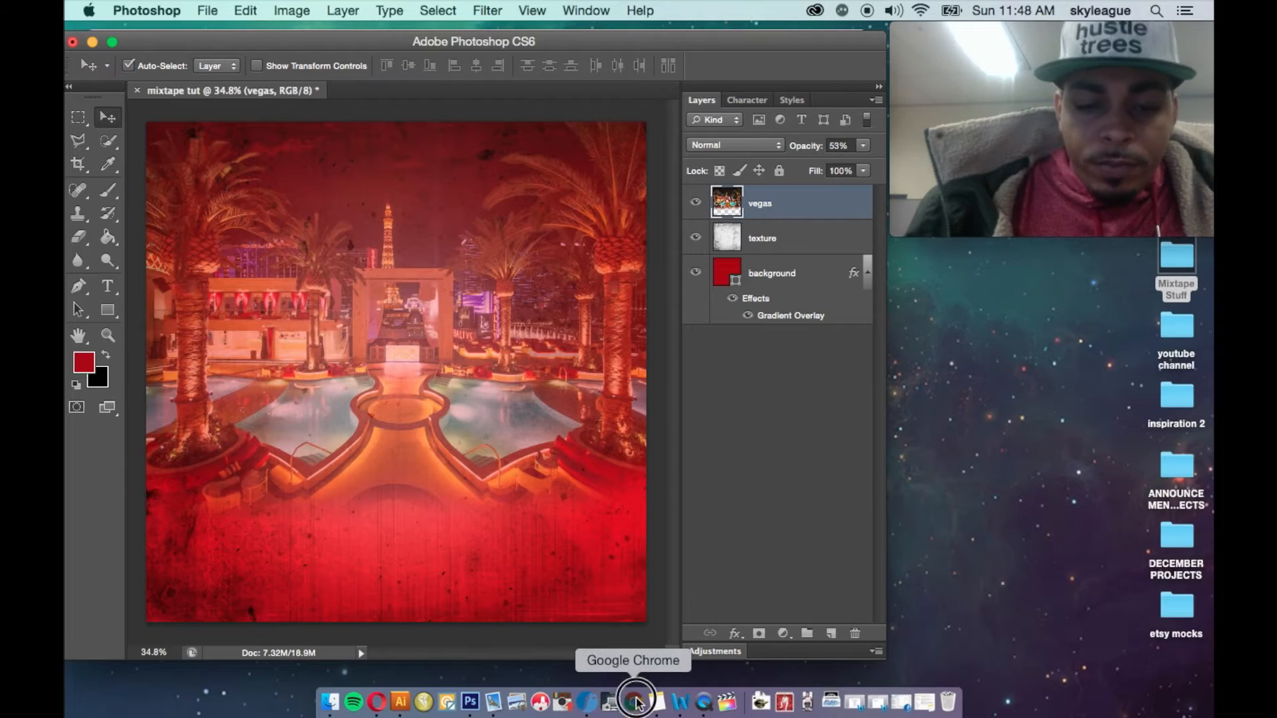
left_click(301, 55)
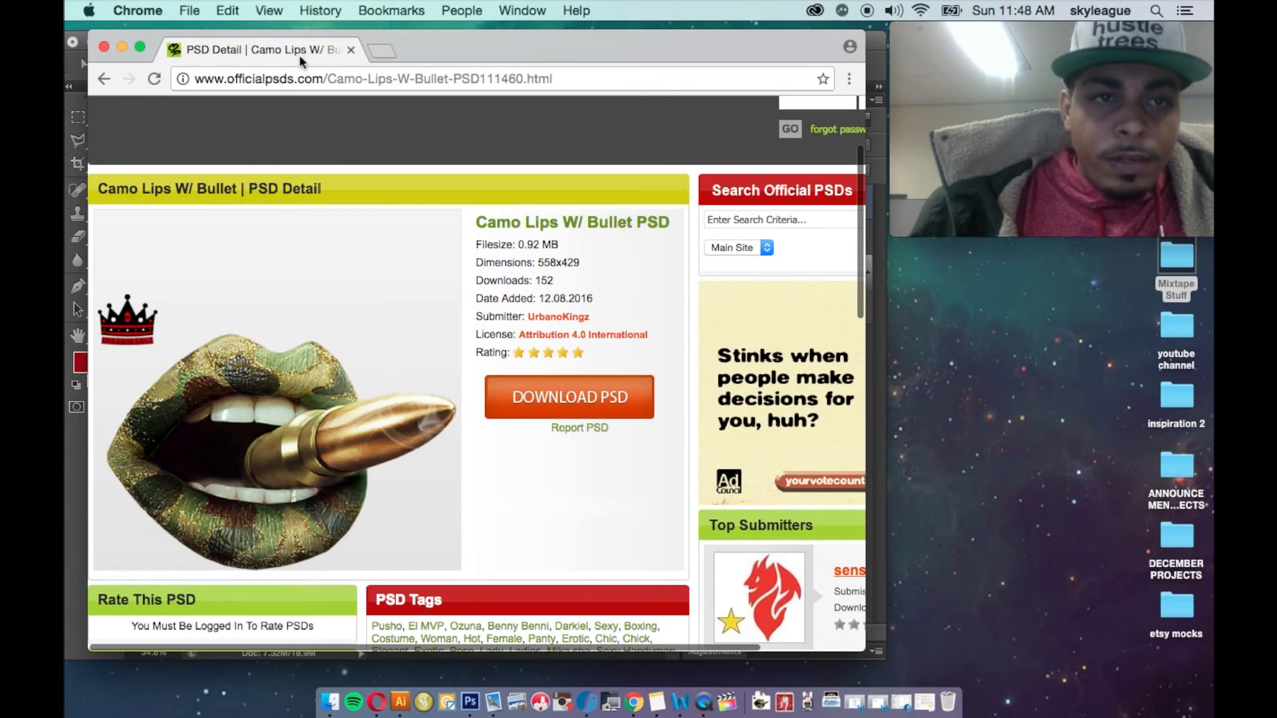
scroll(273, 290, "up", 3)
scroll(272, 290, "down", 10)
scroll(271, 287, "up", 10)
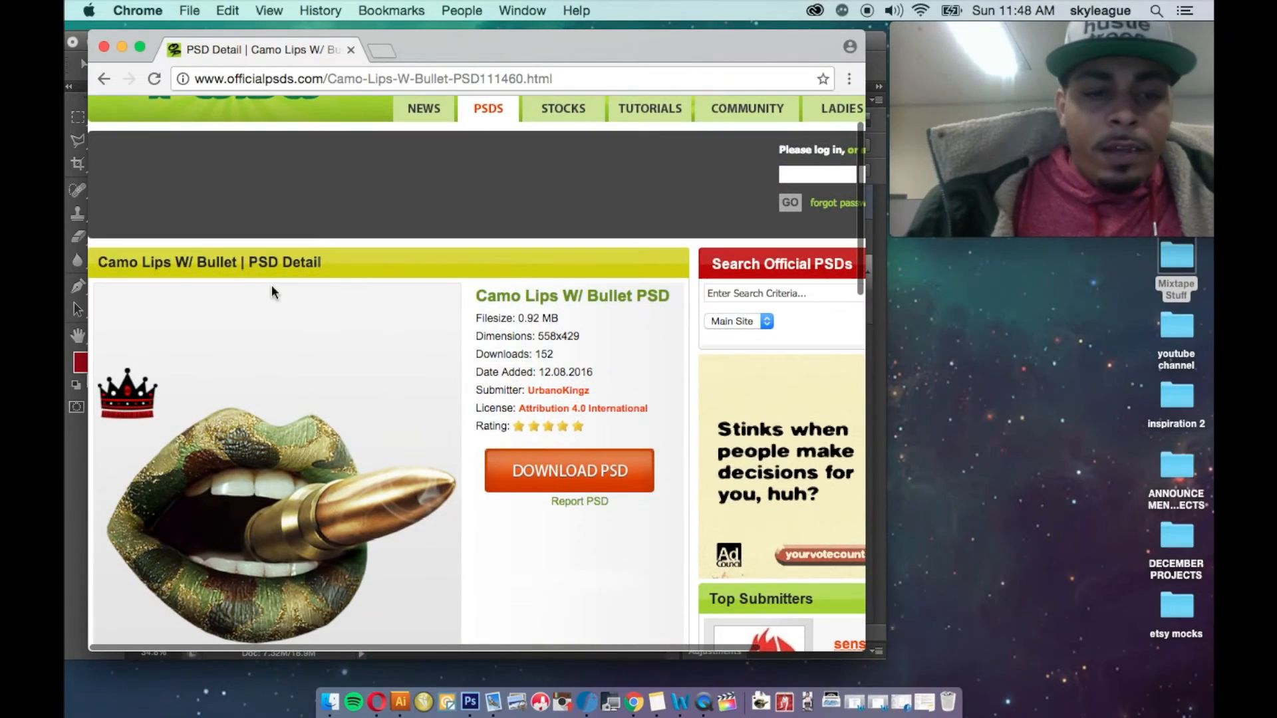
left_click(104, 47)
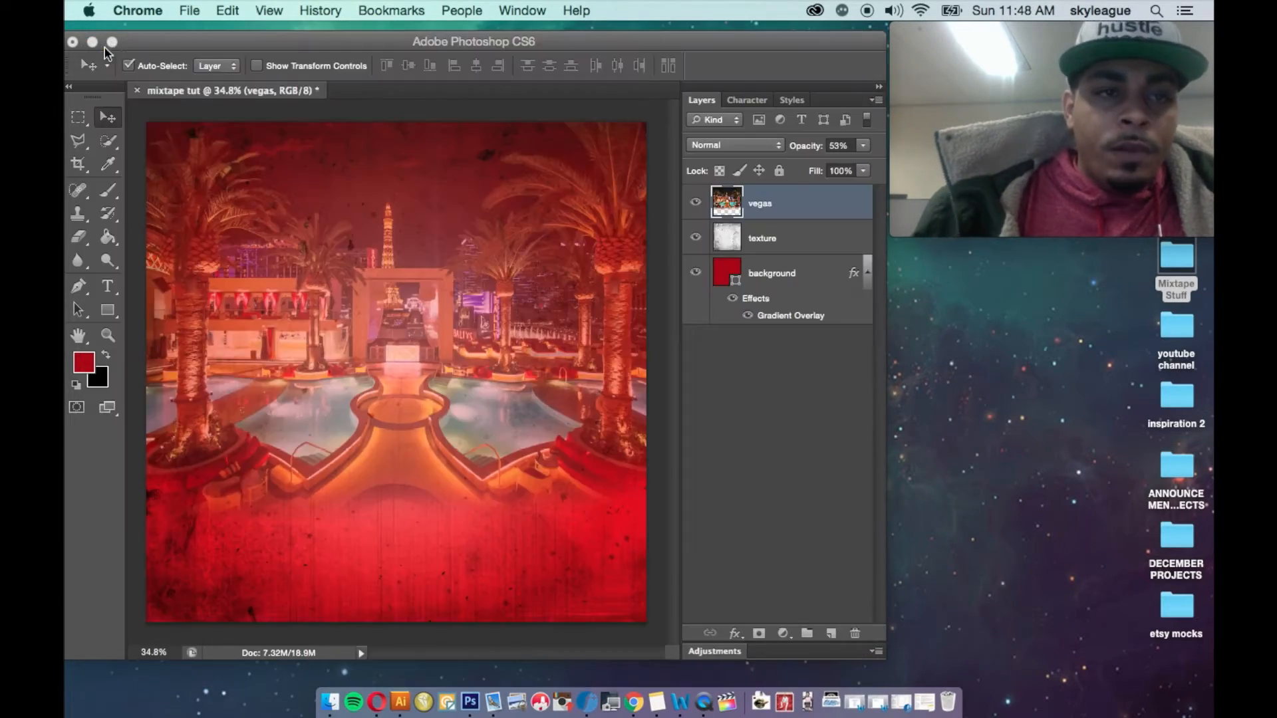
- Open the Mixtape Stuff folder from the desktop and examine the image previews of its files through Time-Bomb-psd111452.psd
double_click(1177, 259)
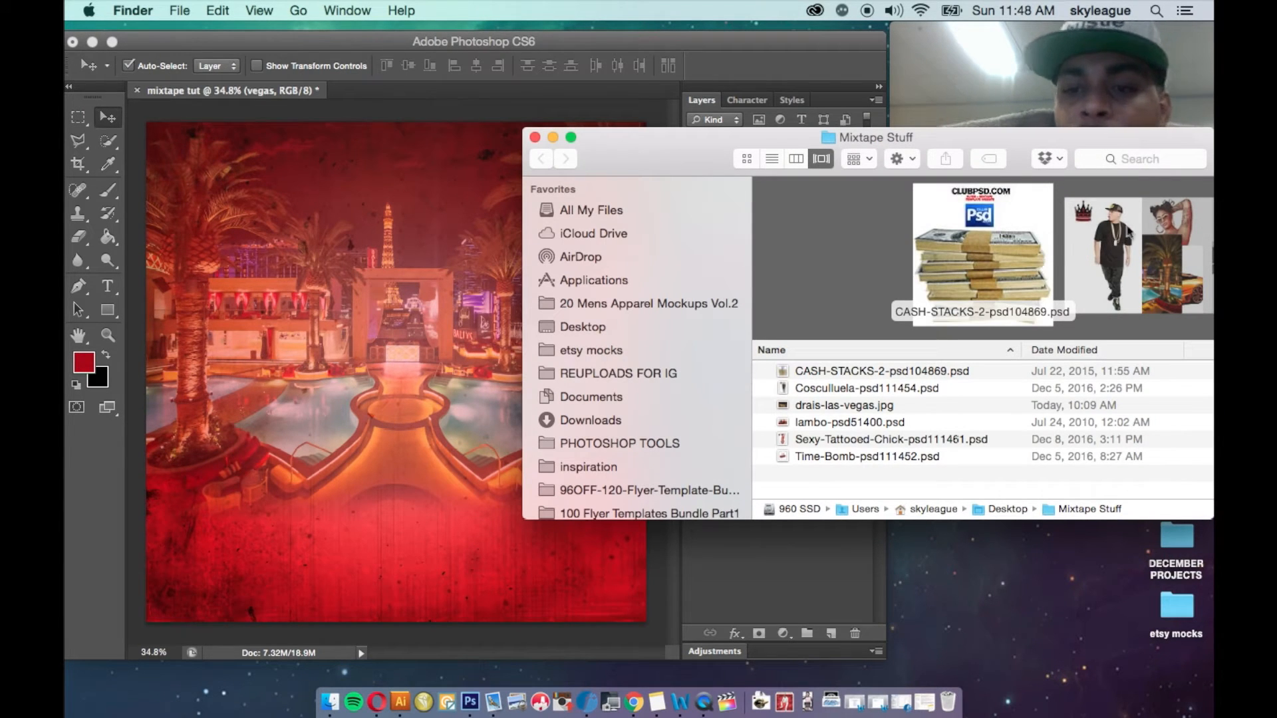
mouse_move(641, 167)
left_mouse_down()
mouse_move(670, 168)
mouse_move(629, 171)
left_mouse_up()
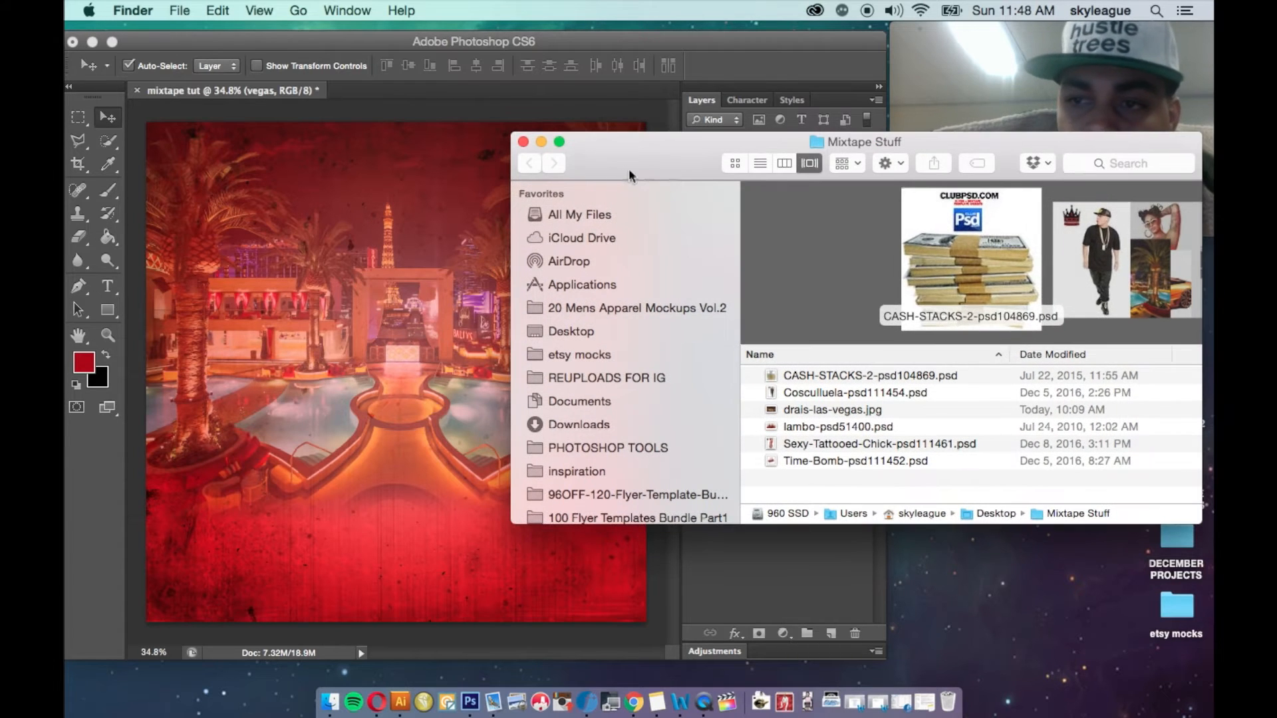
left_click(1102, 269)
left_click(1102, 268)
left_click(1102, 268)
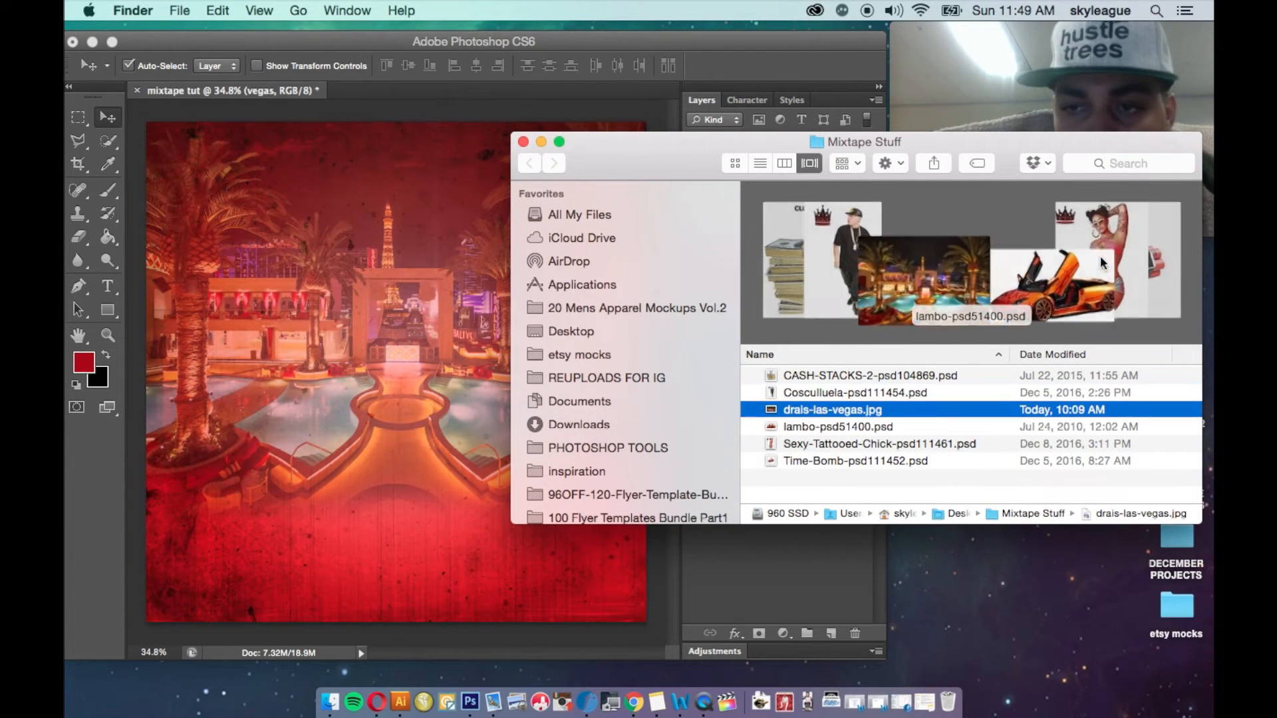
left_click(774, 253)
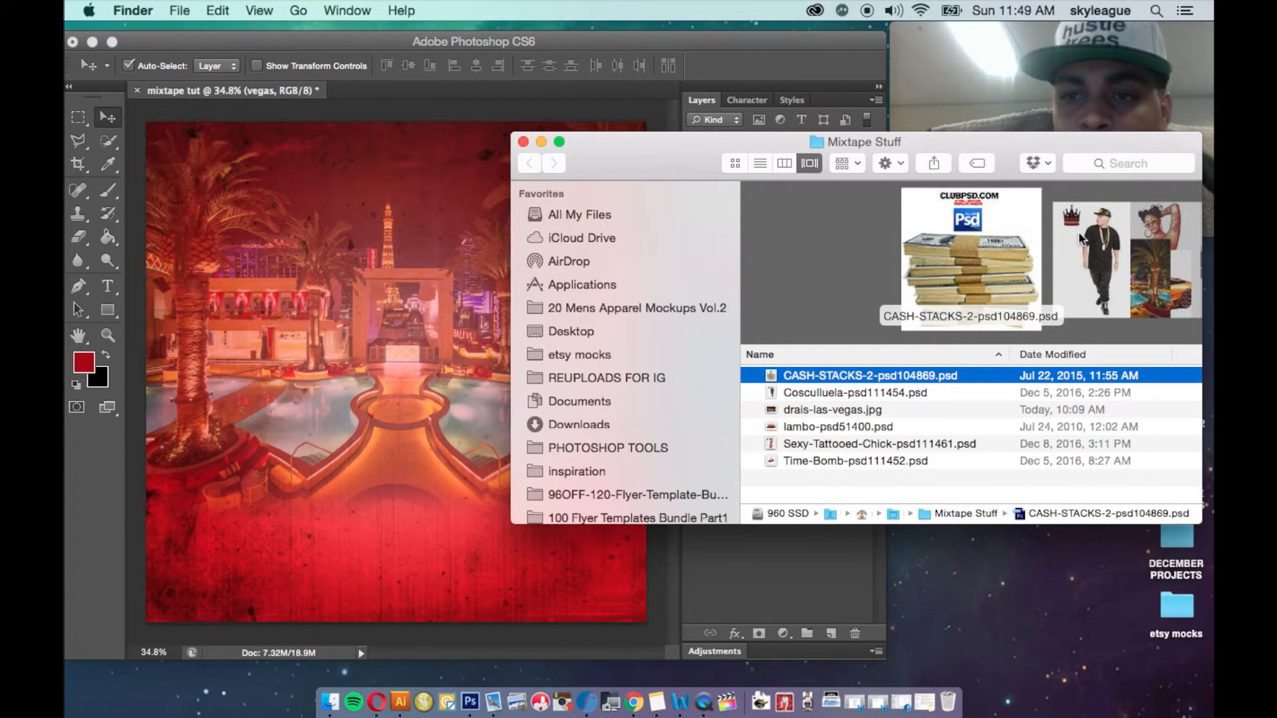
left_click(1097, 250)
left_click(1097, 249)
left_click(1097, 248)
left_click(1097, 248)
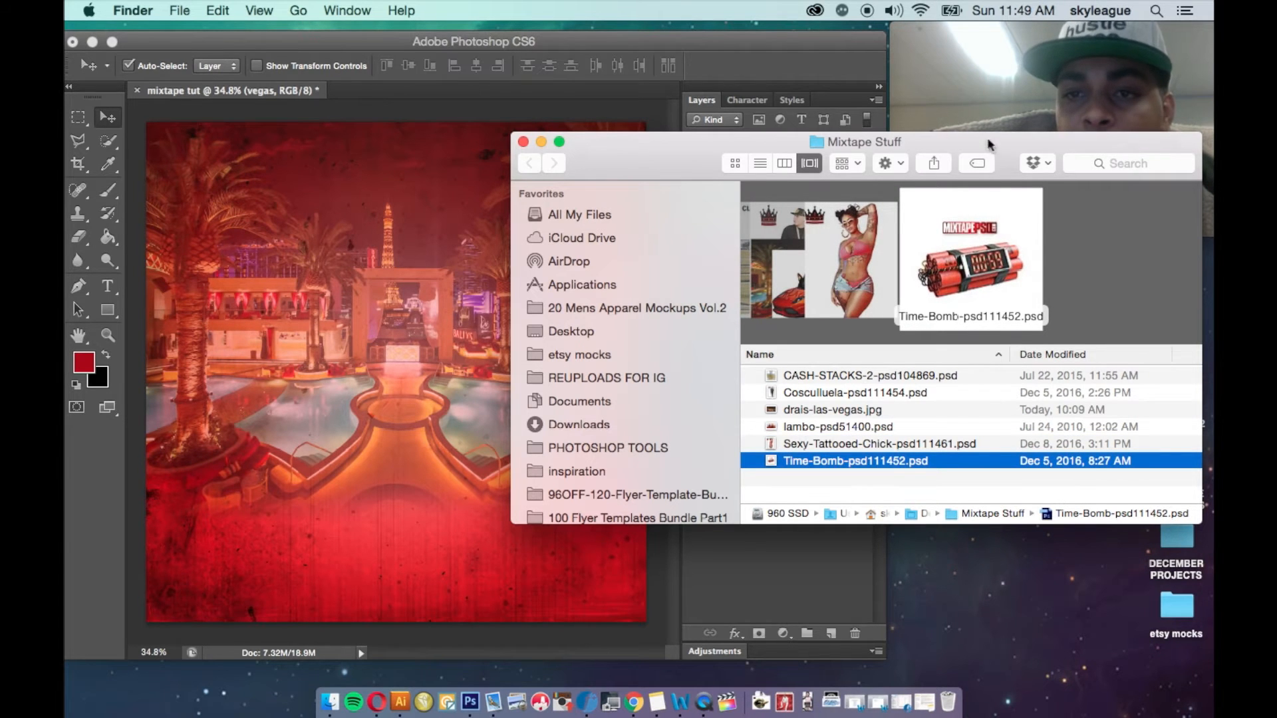
- Set the QuickTime movie recording window to float on top and reposition the Mixtape Stuff window beneath it
left_click_drag(988, 144, 969, 279)
left_click(986, 41)
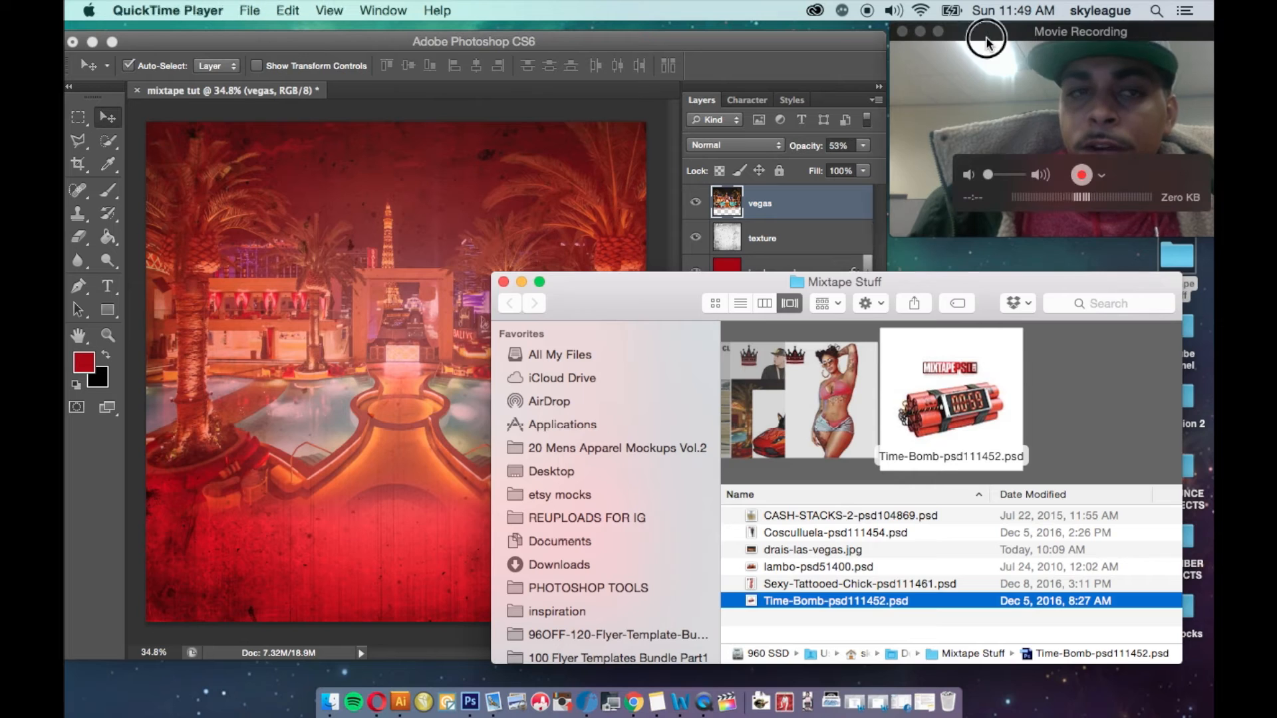
left_click(369, 12)
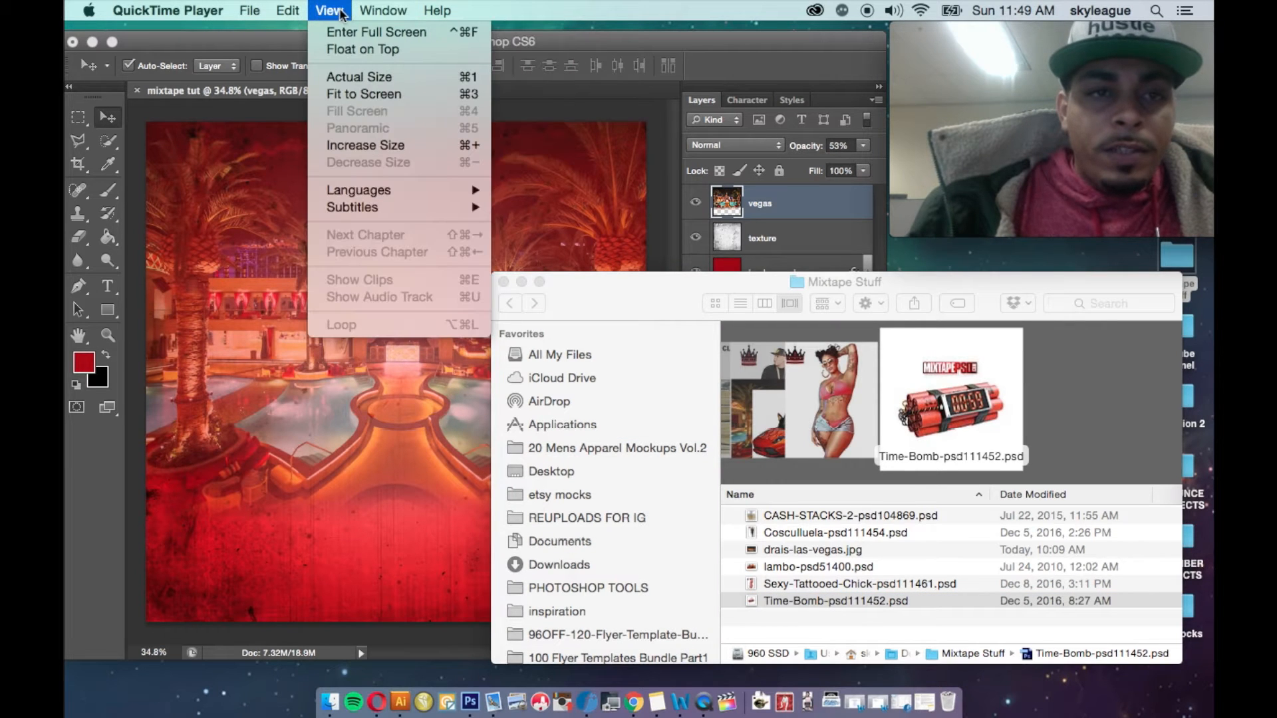
left_click(372, 49)
left_click_drag(681, 285, 697, 221)
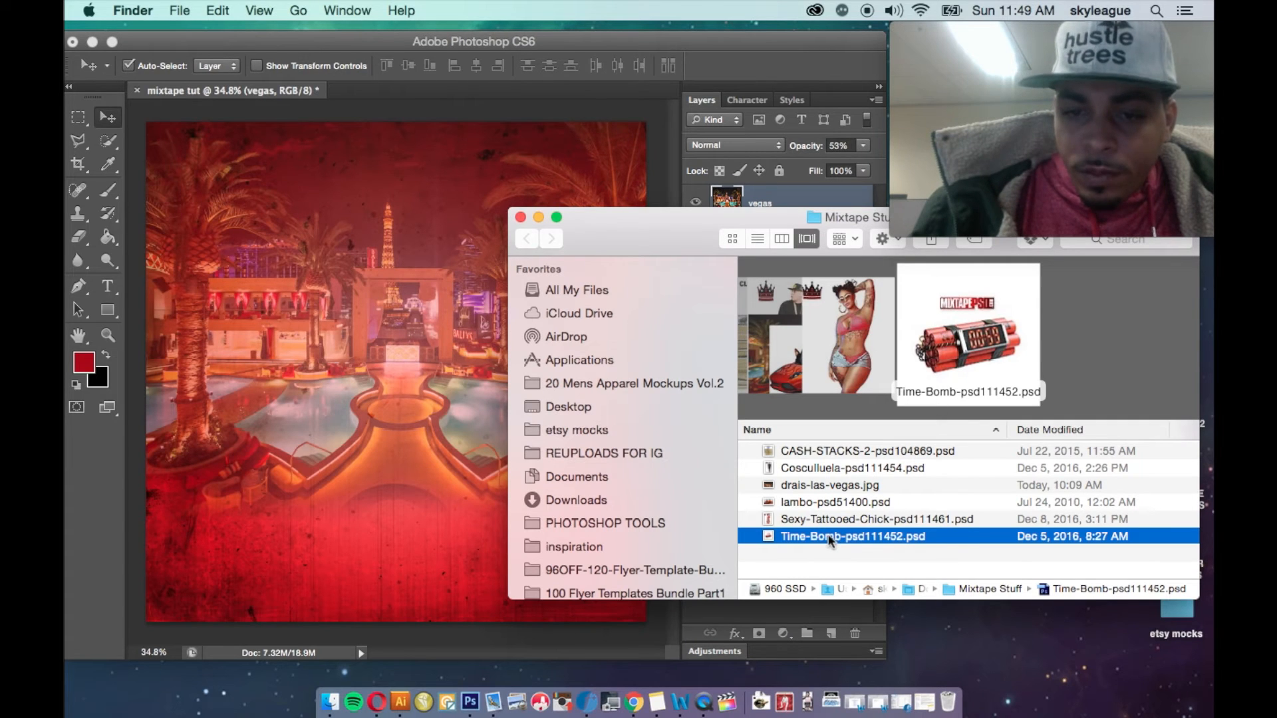
- Place Time-Bomb-psd111452.psd into the mixtape cover, scaled to about 378% and positioned in the lower left of the canvas
left_click_drag(829, 540, 363, 353)
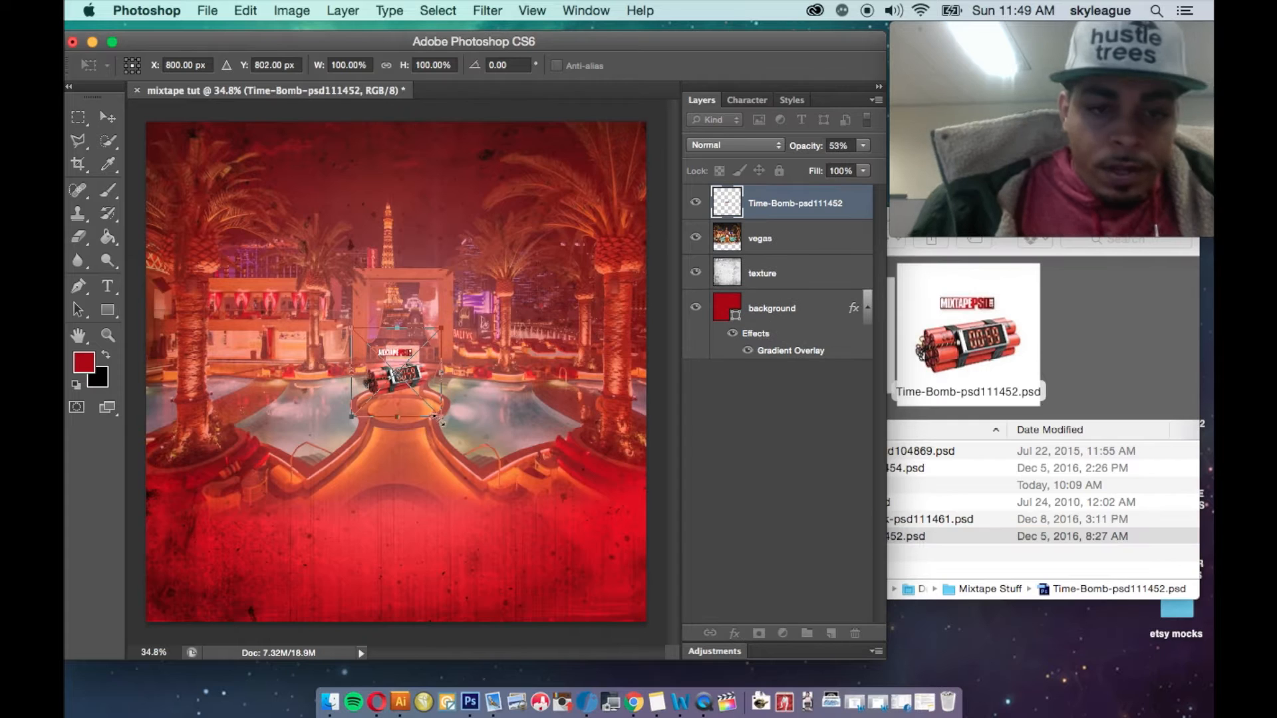
left_click_drag(440, 415, 596, 572)
left_click_drag(353, 332, 271, 229)
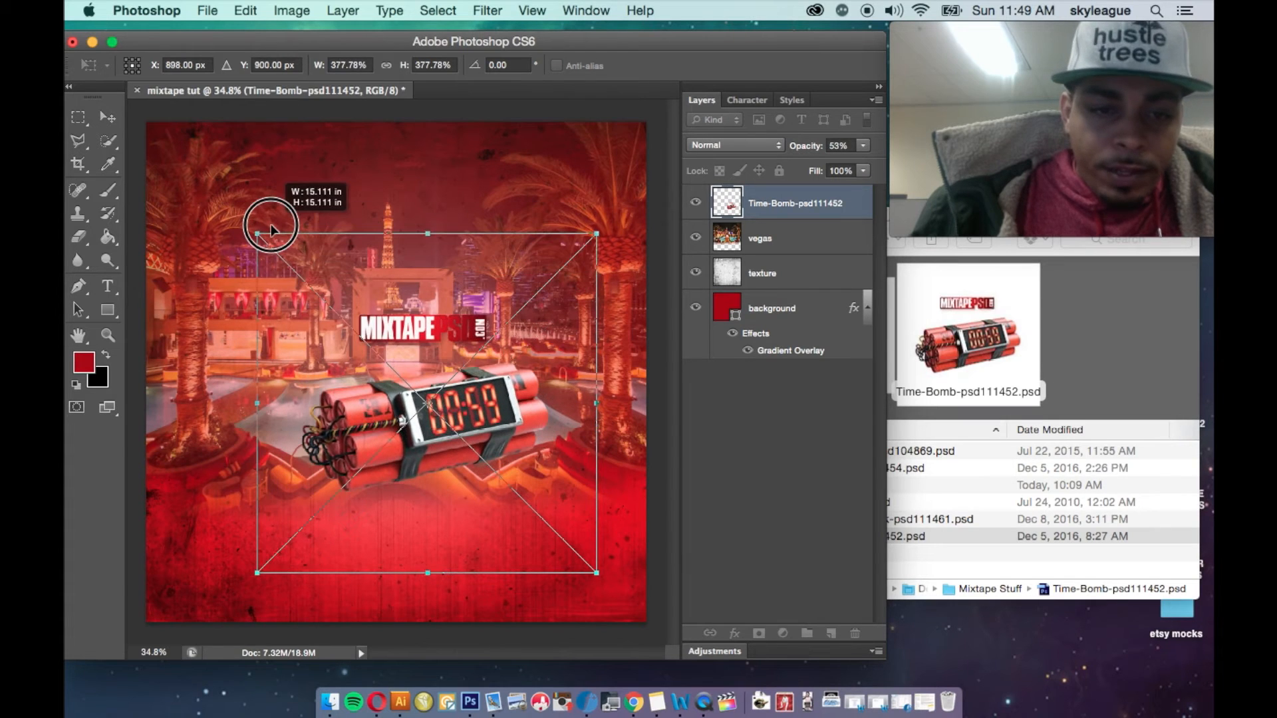
left_click_drag(355, 359, 249, 437)
key("Return")
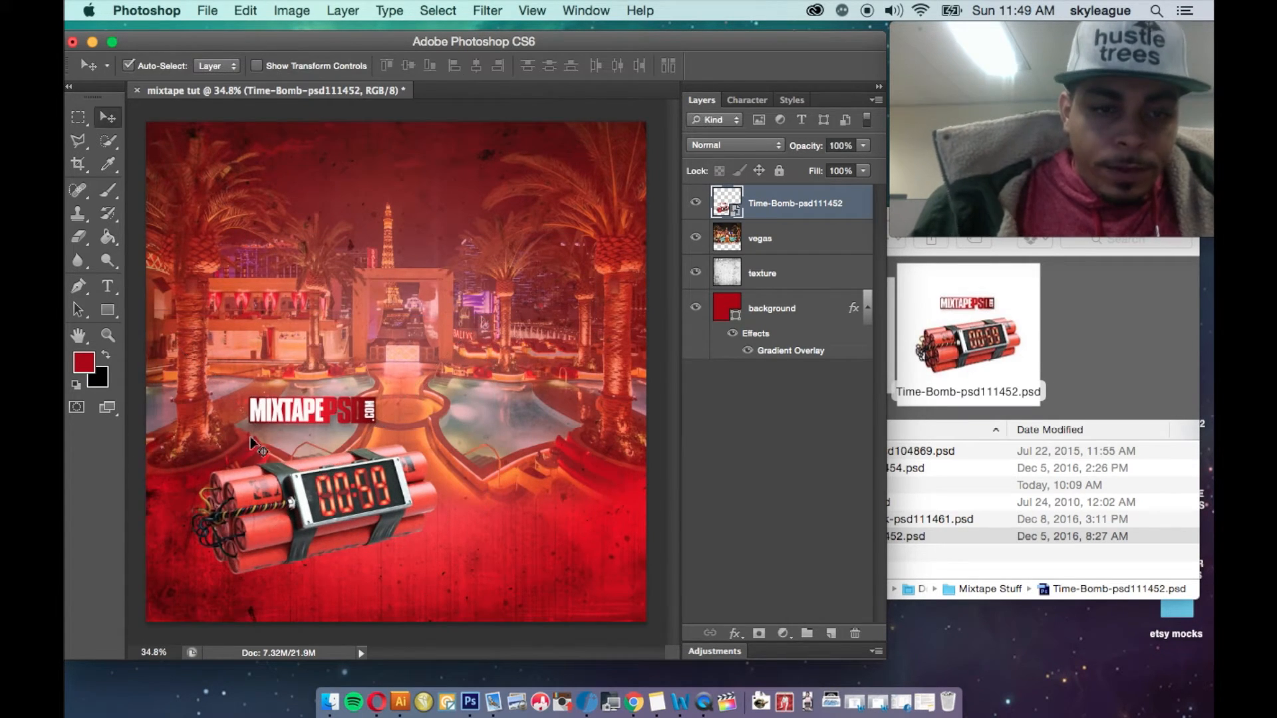
- Rasterize the Time-Bomb layer and erase the MIXTAPEPSD.COM logo above the bomb with the Eraser
left_click(82, 240)
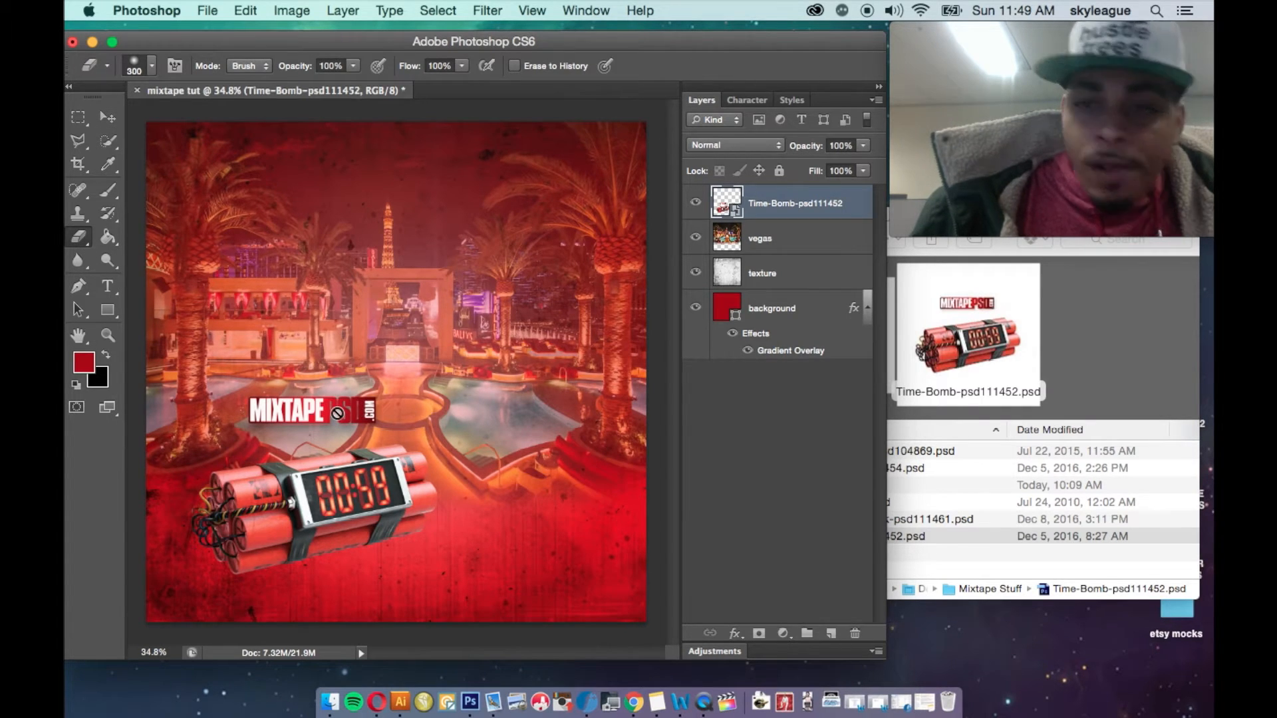
right_click(793, 203)
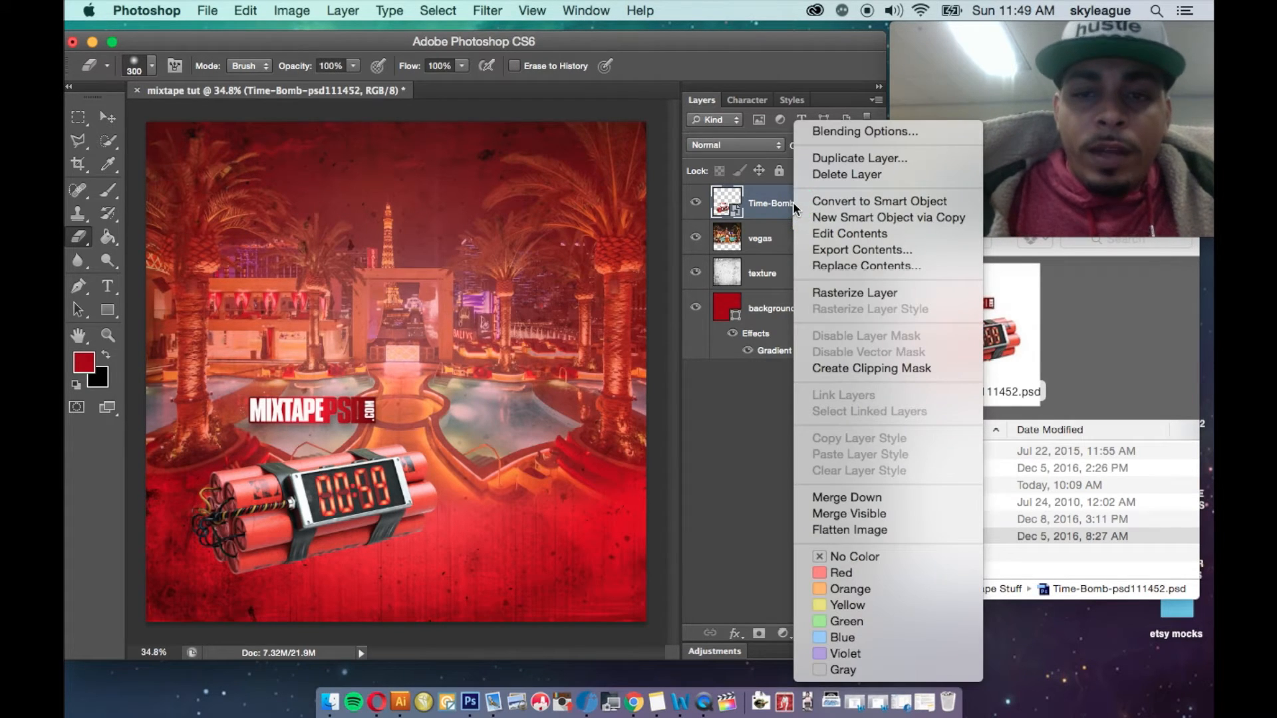
left_click(833, 292)
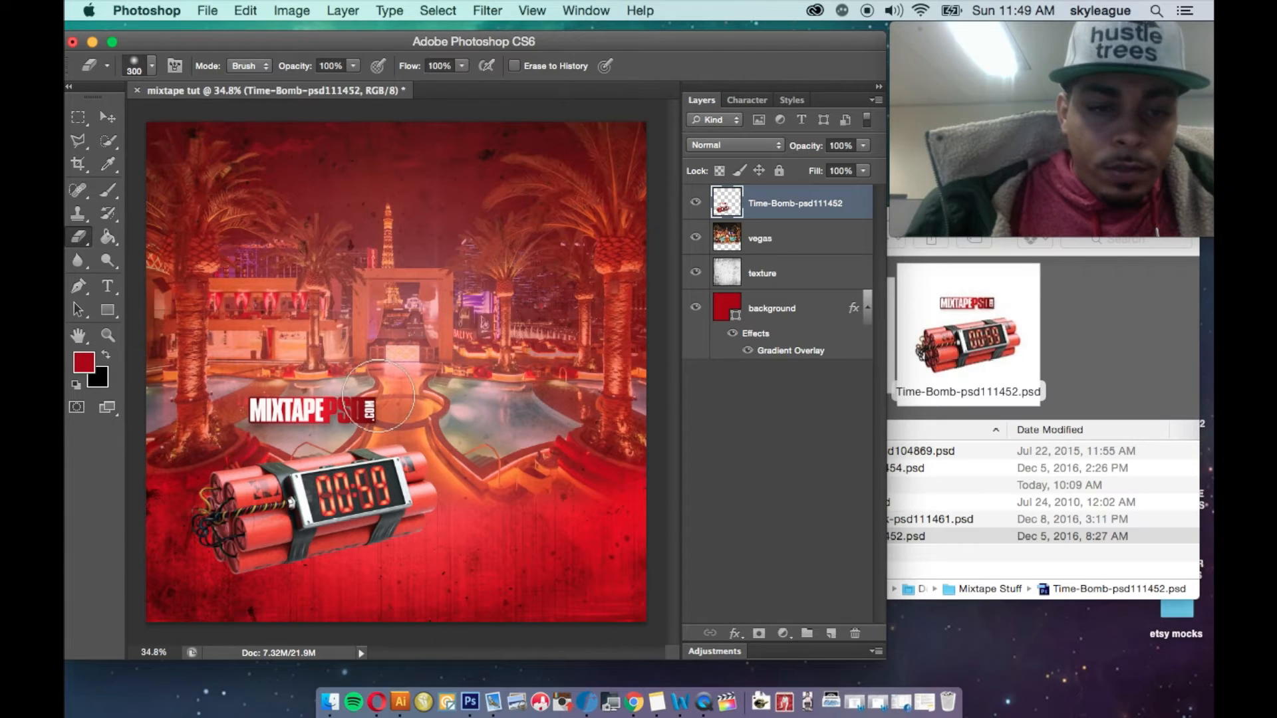
mouse_move(378, 397)
left_mouse_down()
mouse_move(299, 372)
mouse_move(271, 375)
mouse_move(283, 406)
mouse_move(251, 408)
left_mouse_up()
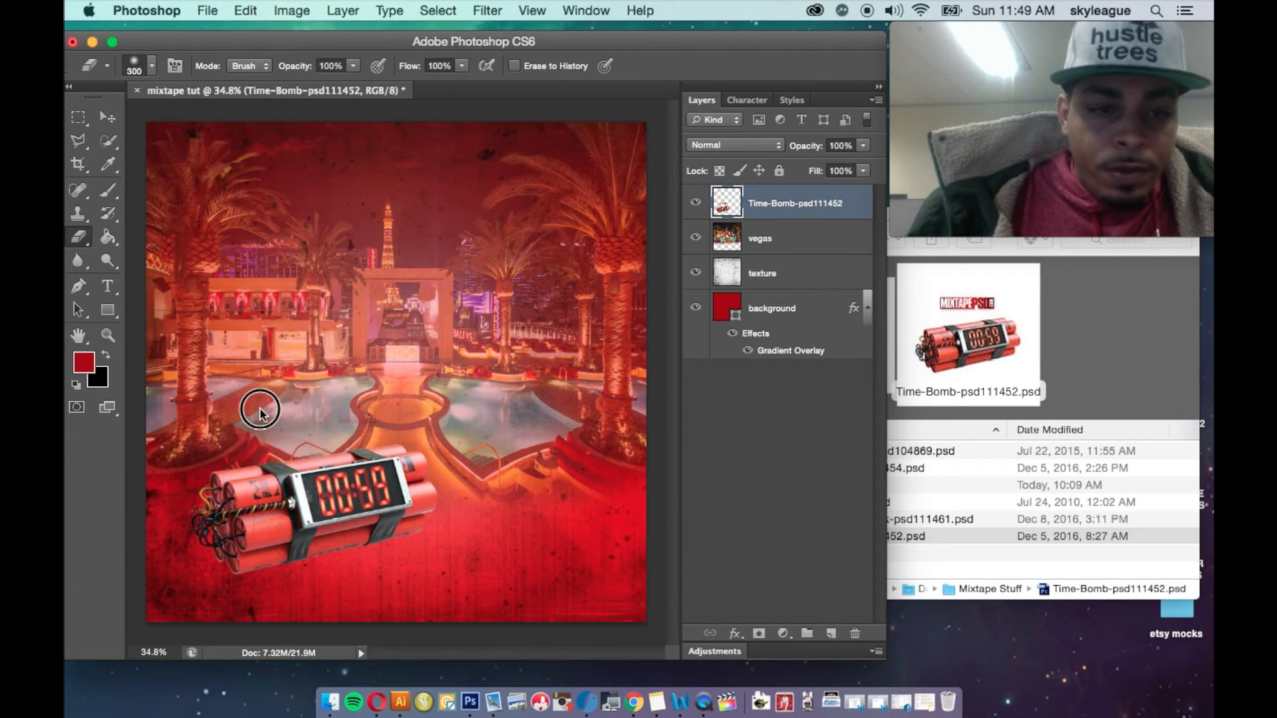
- Outline the former logo area above the time bomb with the Polygonal Lasso, and clear the selection
left_click(77, 142)
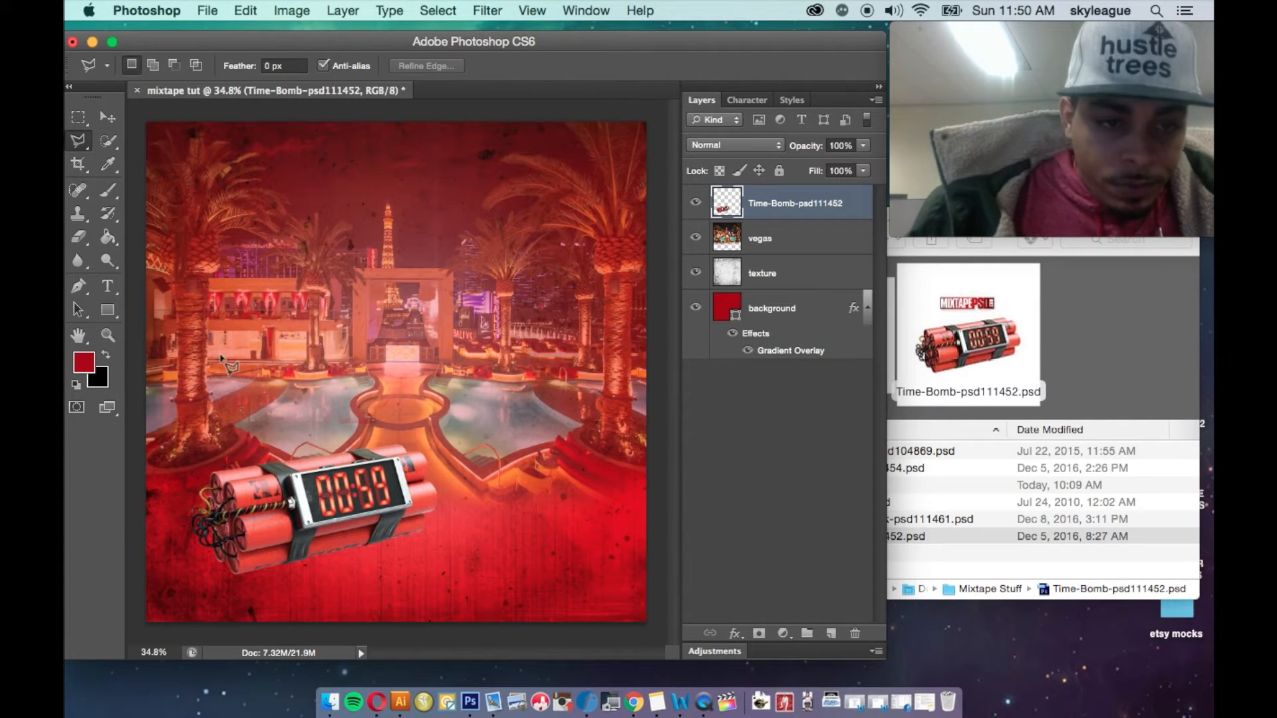
left_click(211, 438)
left_click(412, 428)
left_click(405, 326)
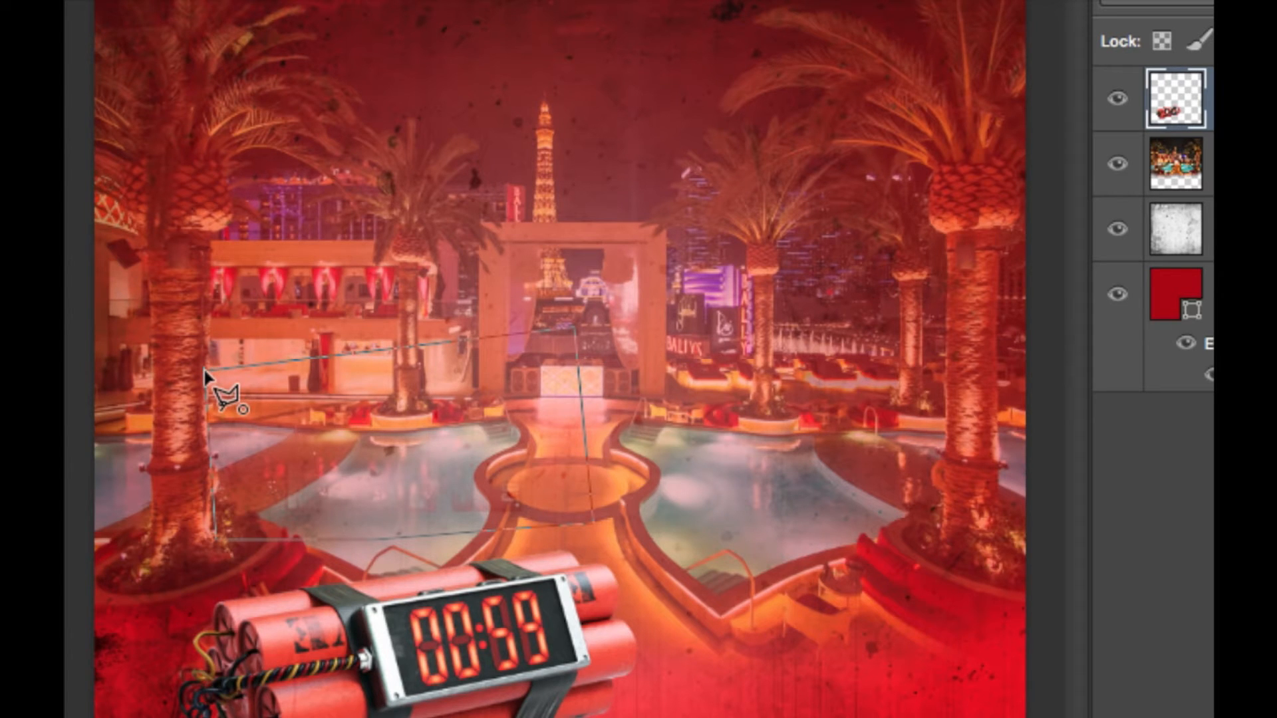
left_click(206, 375)
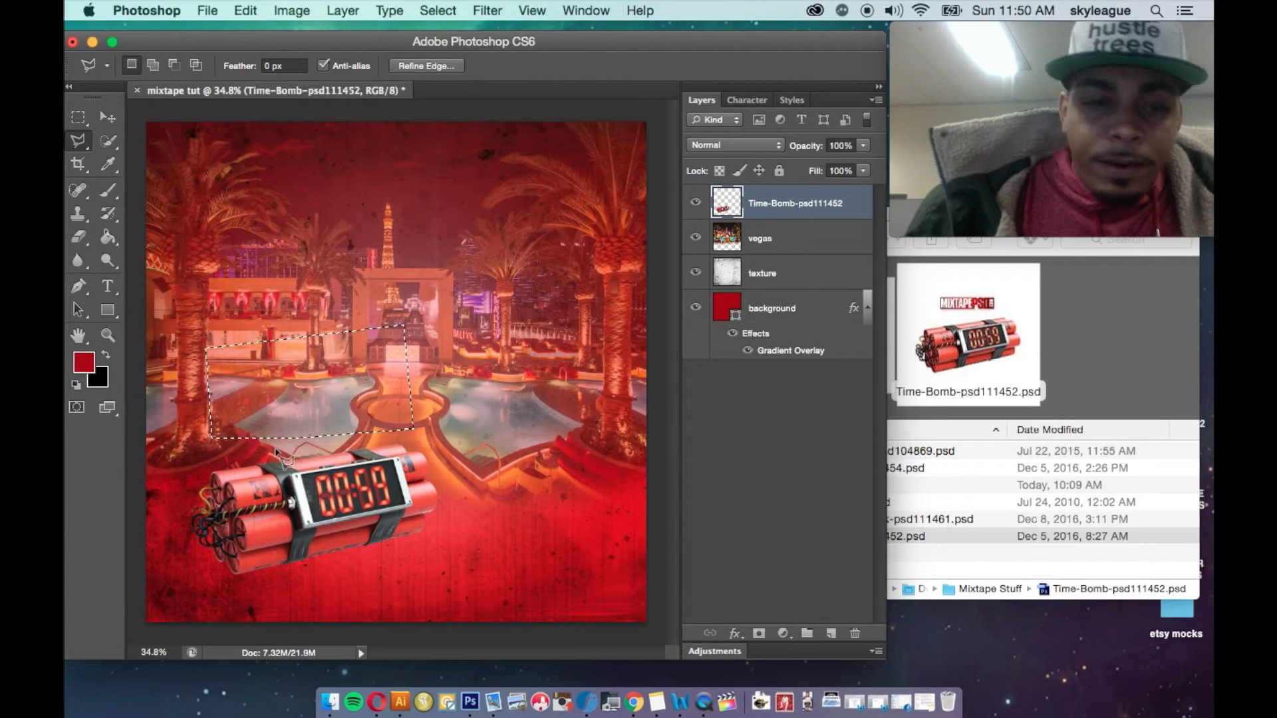
key("super+d")
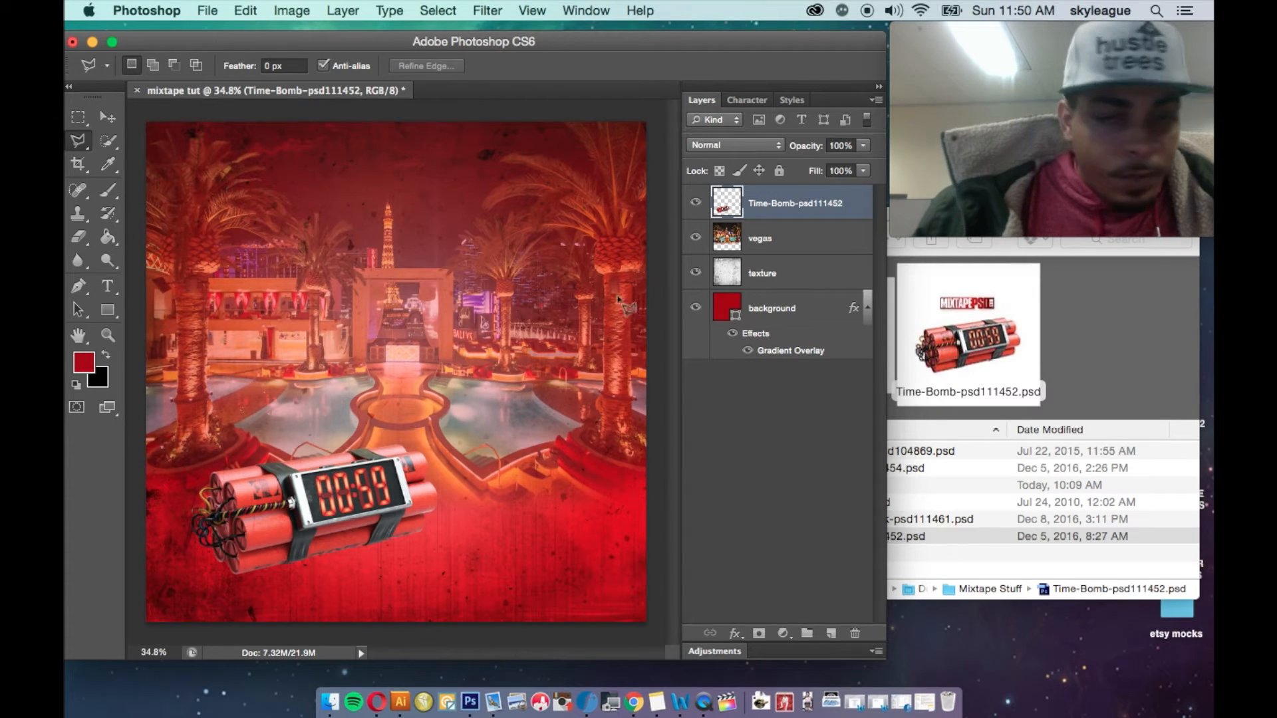
- Place lambo-psd51400.psd from the Mixtape Stuff folder into the mixtape cover over the time bomb
left_click(1002, 325)
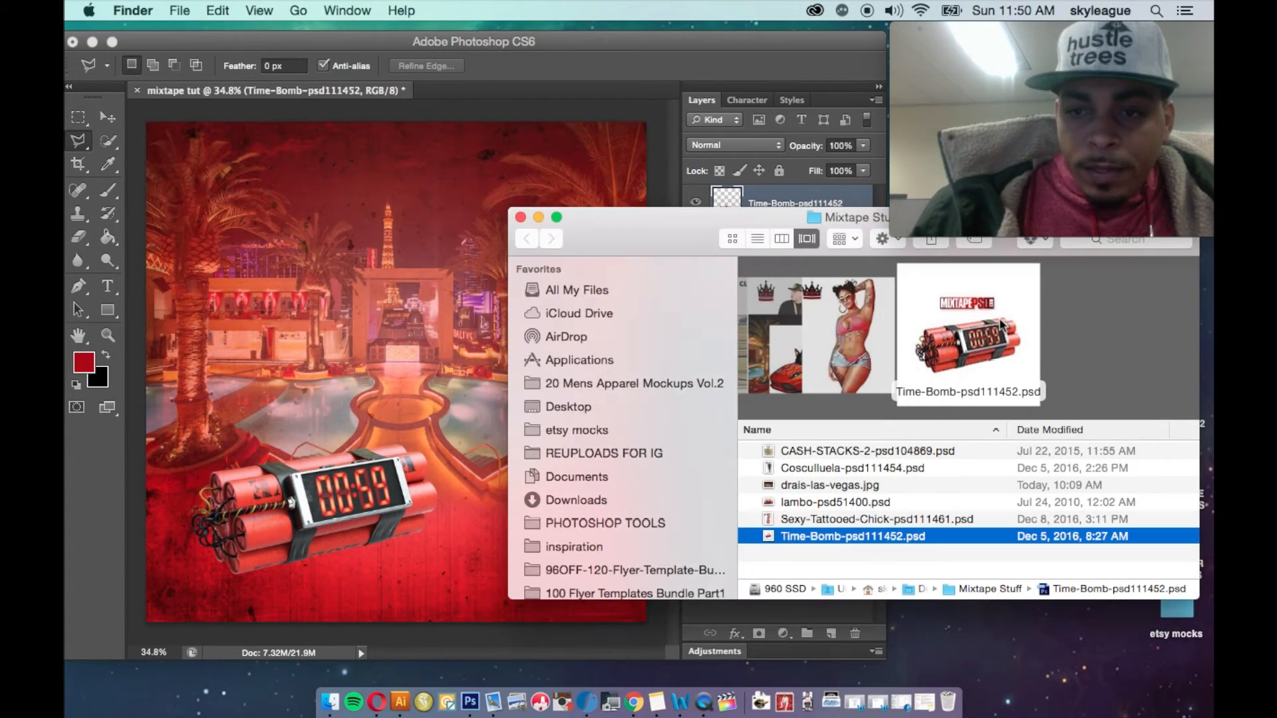
left_click(876, 323)
left_click(866, 360)
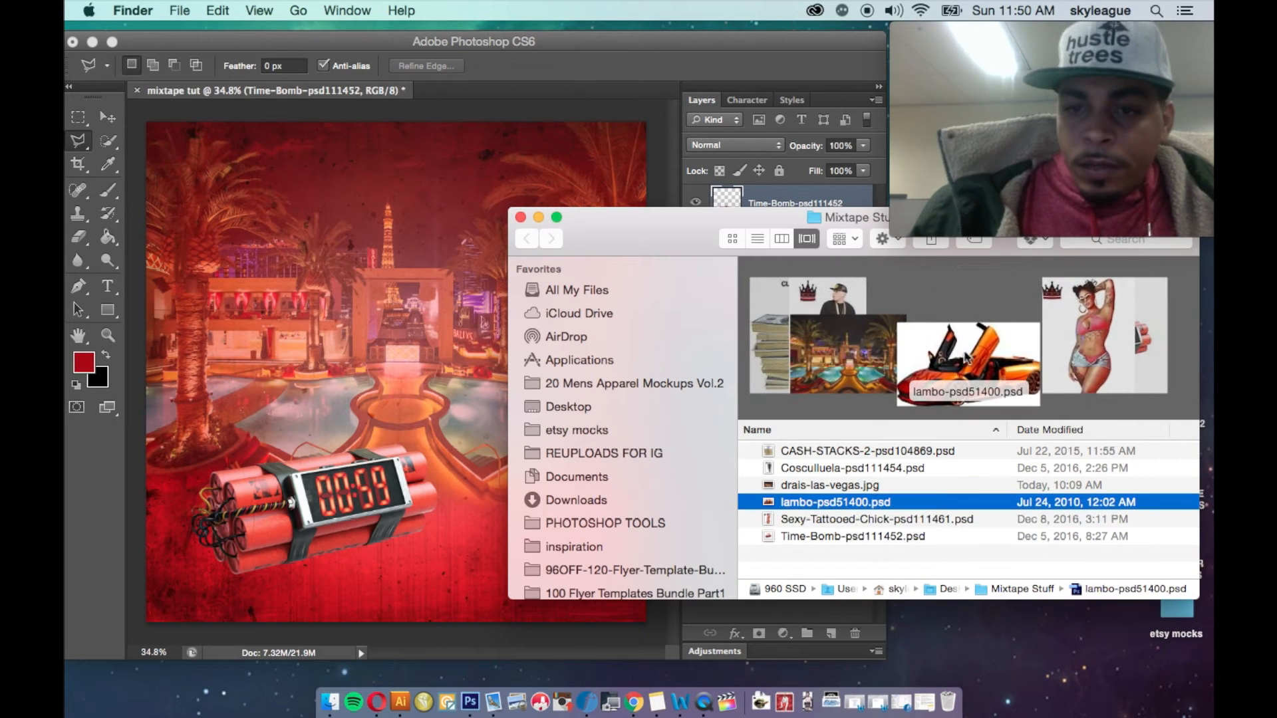
left_click_drag(965, 359, 477, 375)
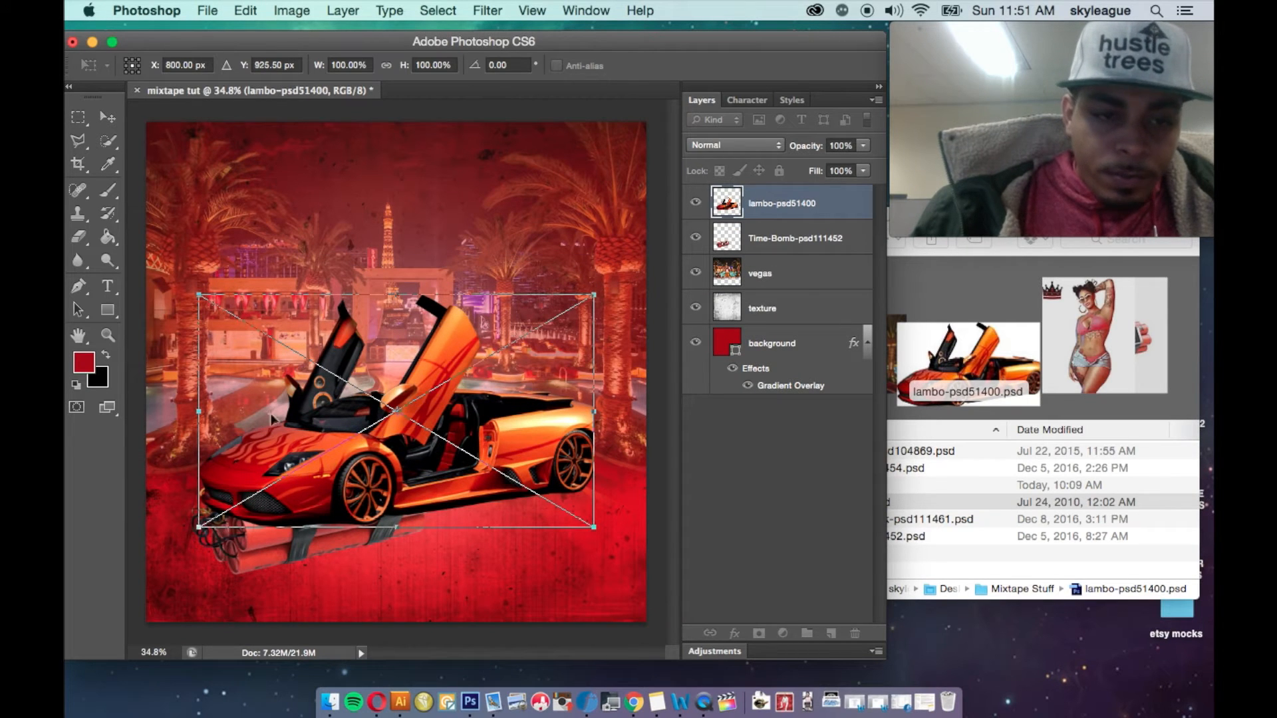
left_click(77, 141)
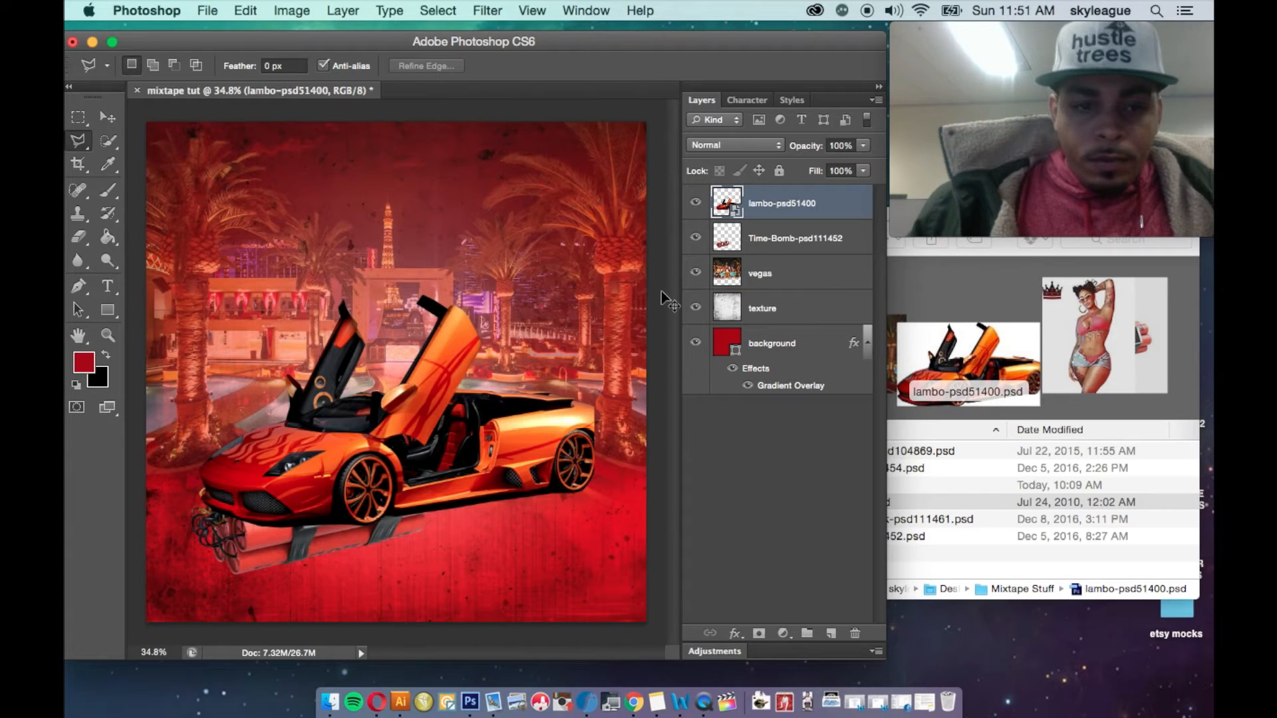
key("super+t")
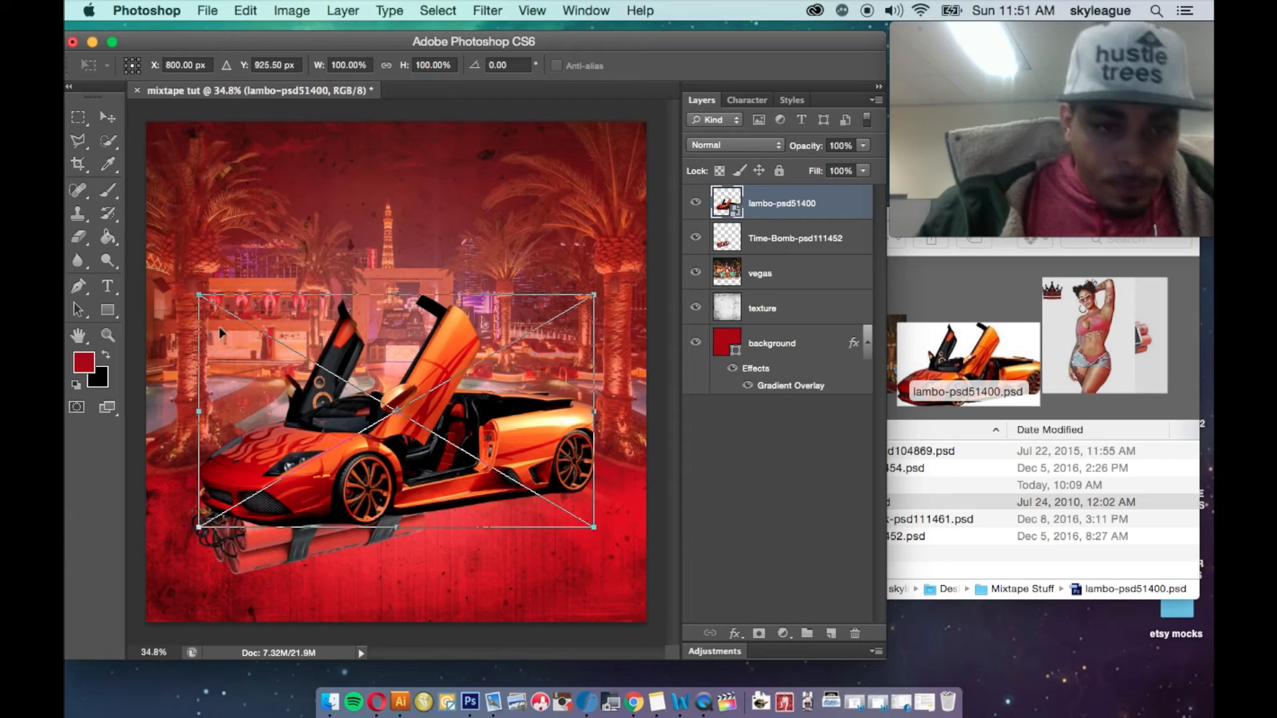
mouse_move(300, 436)
left_mouse_down()
mouse_move(332, 497)
mouse_move(346, 483)
mouse_move(310, 346)
mouse_move(288, 332)
mouse_move(321, 367)
mouse_move(321, 442)
left_mouse_up()
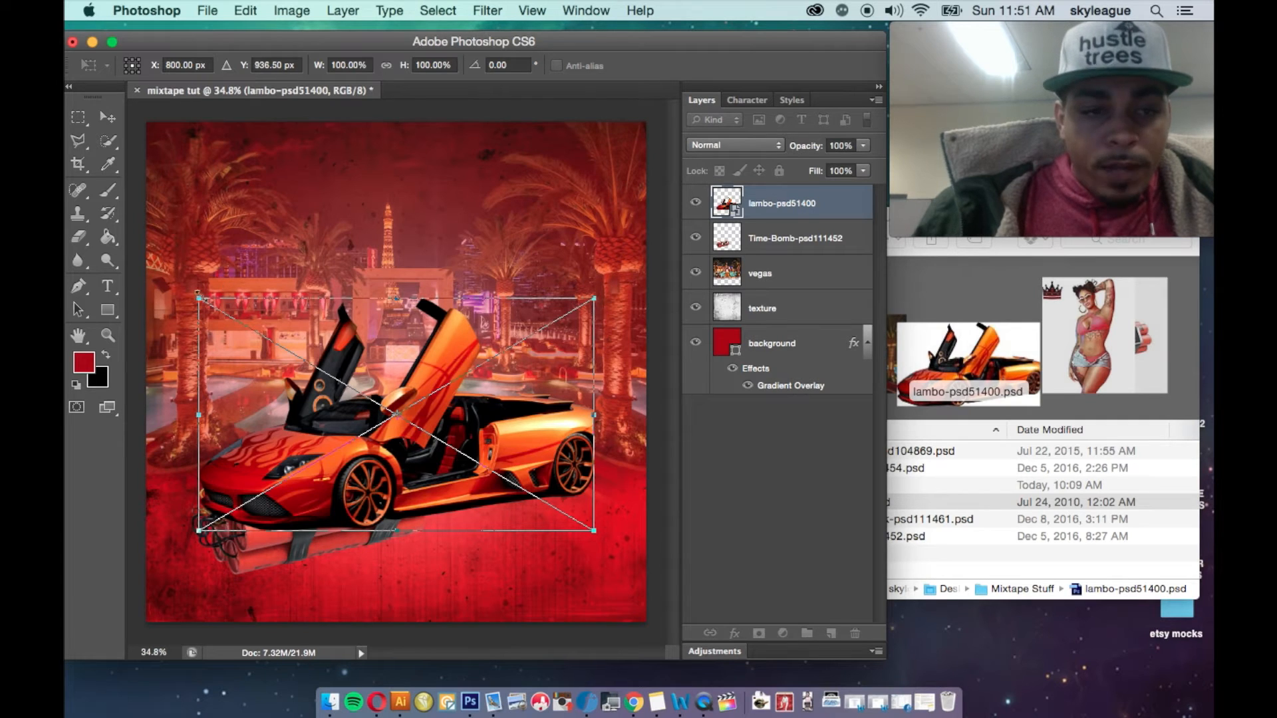
- Flip the Lamborghini horizontally and scale it to about 70% in the lower right of the canvas, overlapping the bomb
right_click(450, 366)
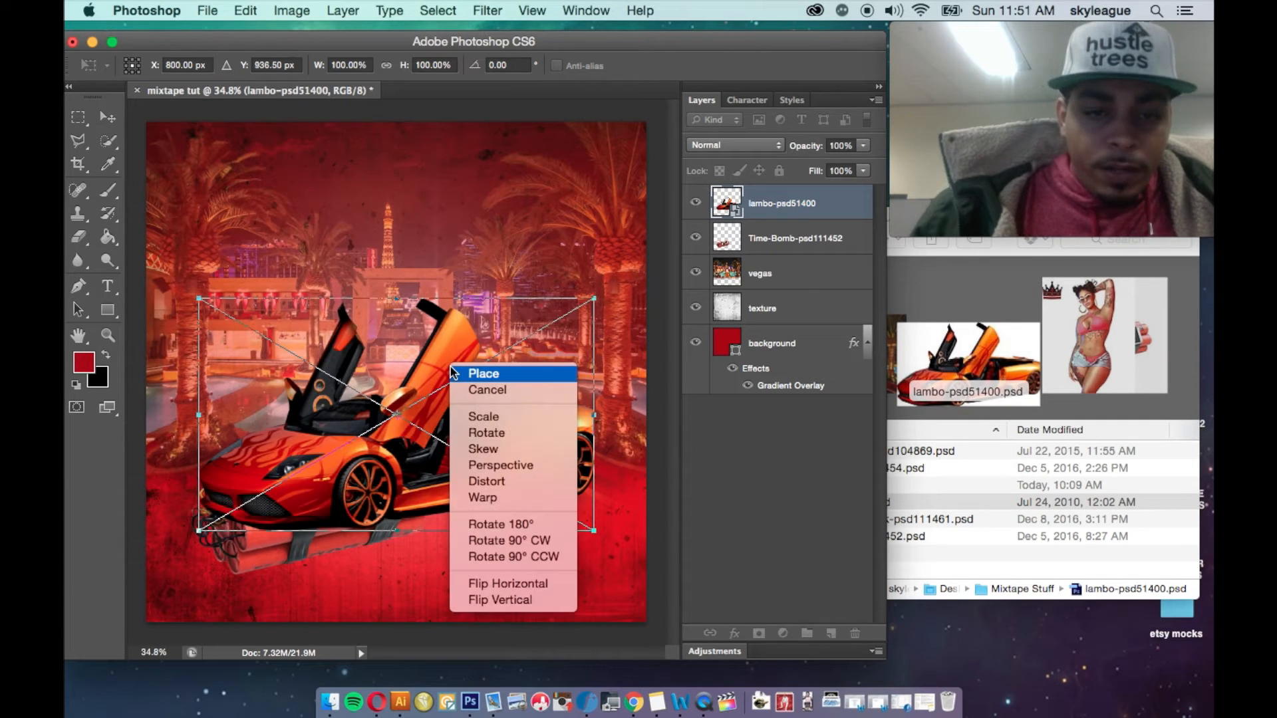
left_click(472, 583)
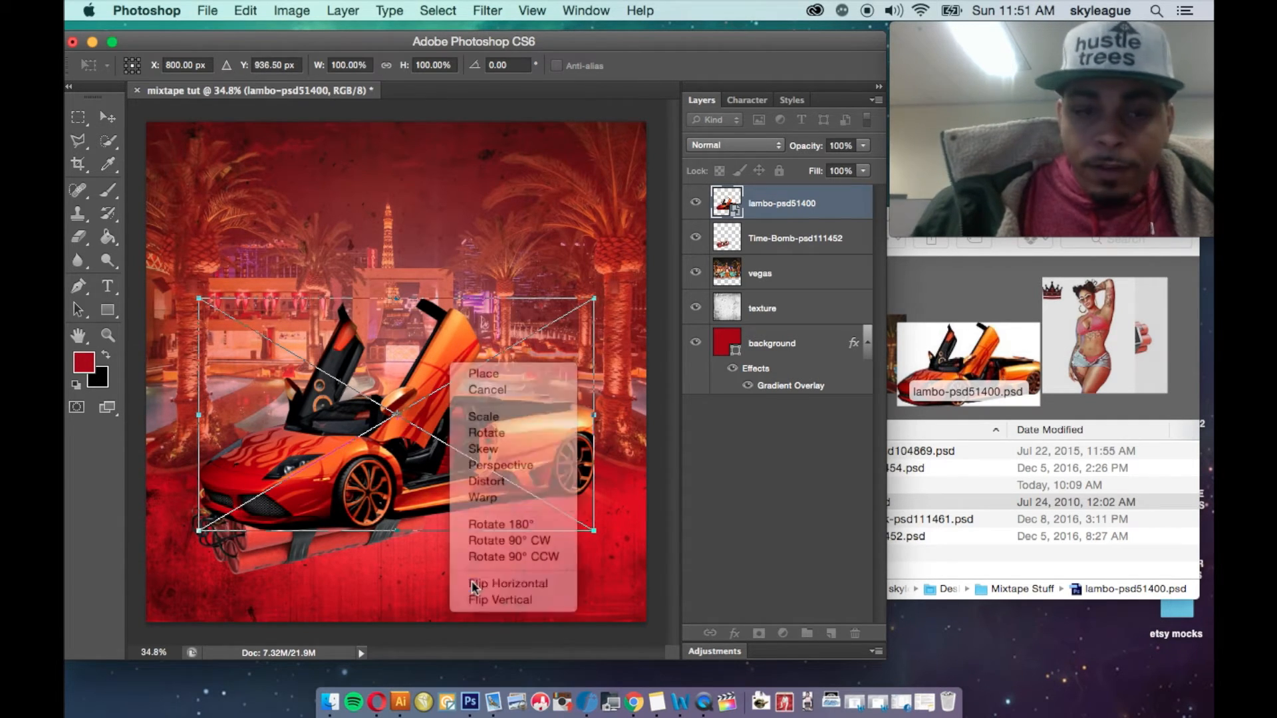
left_click_drag(197, 295, 305, 331)
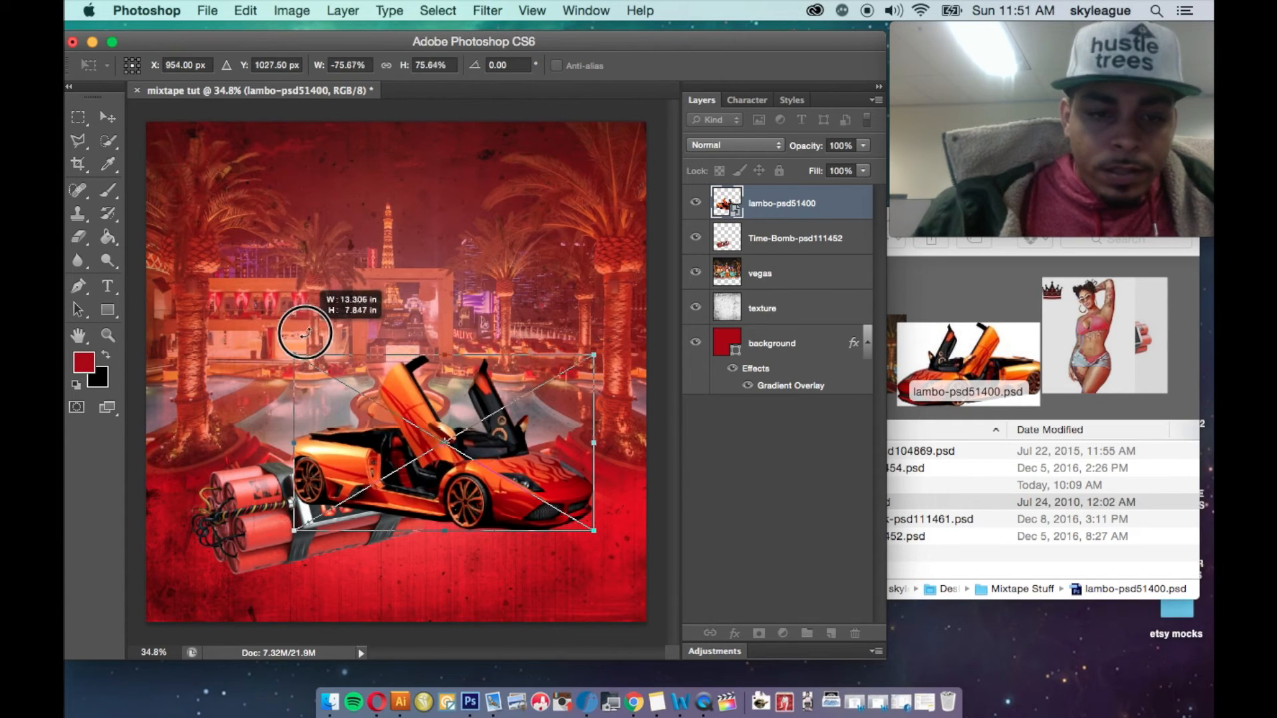
left_click_drag(375, 412, 427, 441)
left_click_drag(337, 381, 371, 398)
left_click_drag(410, 453, 397, 455)
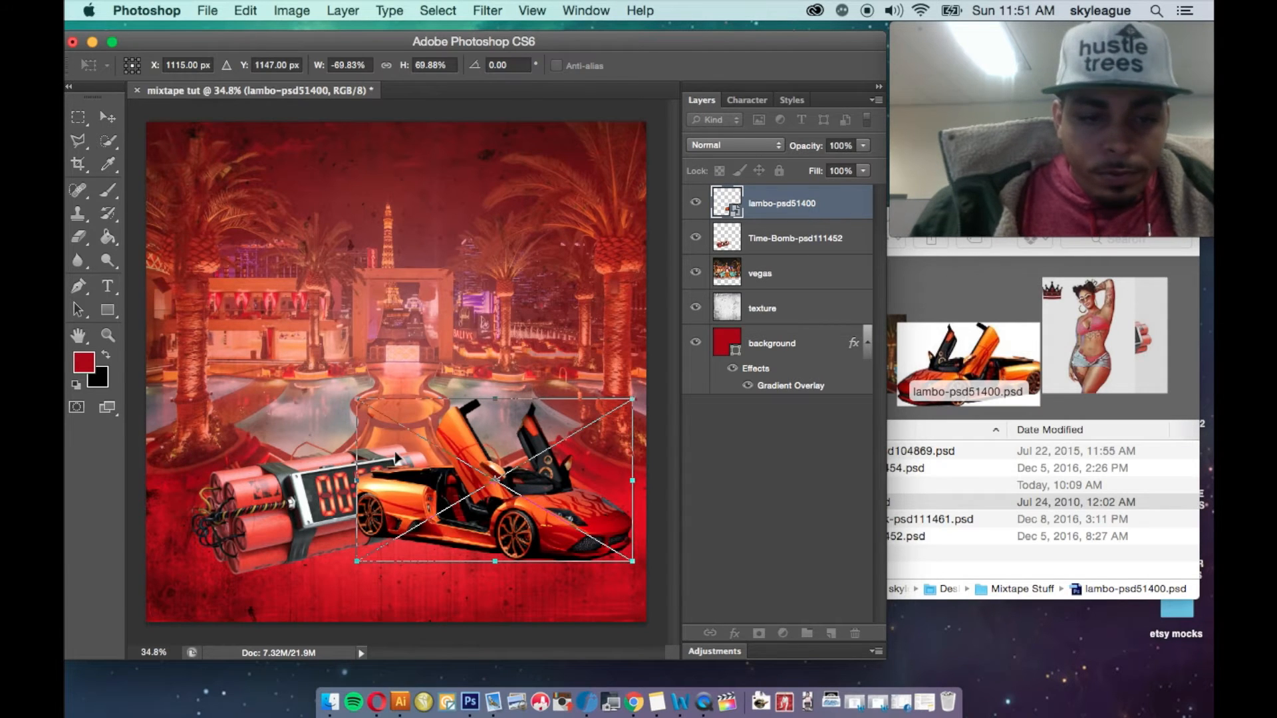
key("Return")
key("l")
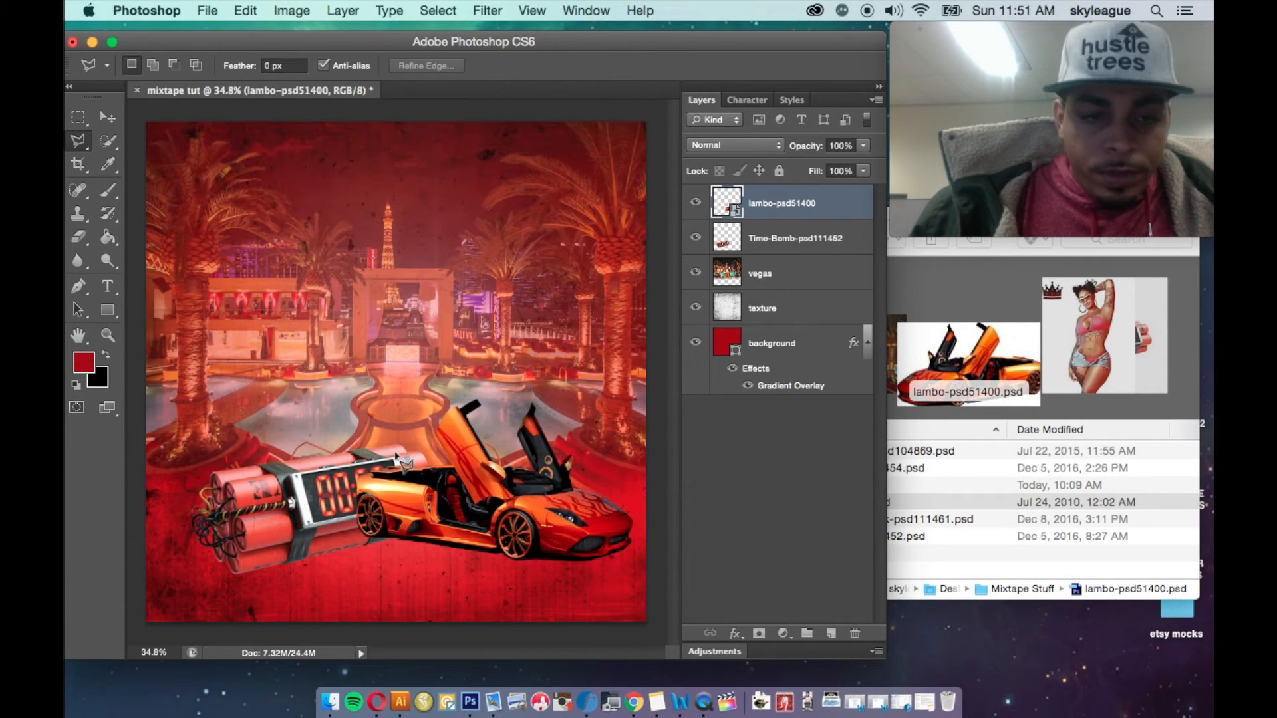
- Move the lambo layer below the Time-Bomb layer and shift the car and bomb slightly apart on the canvas
left_click(108, 116)
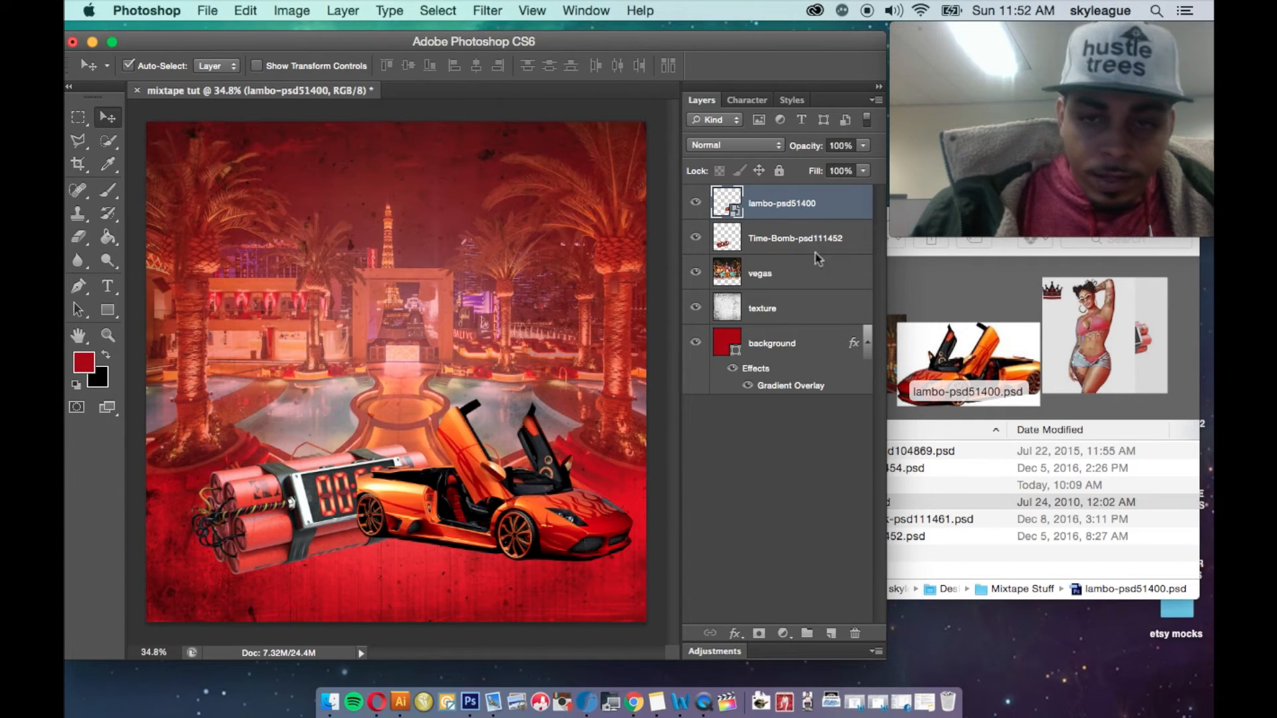
left_click(767, 209)
left_click_drag(767, 210, 768, 246)
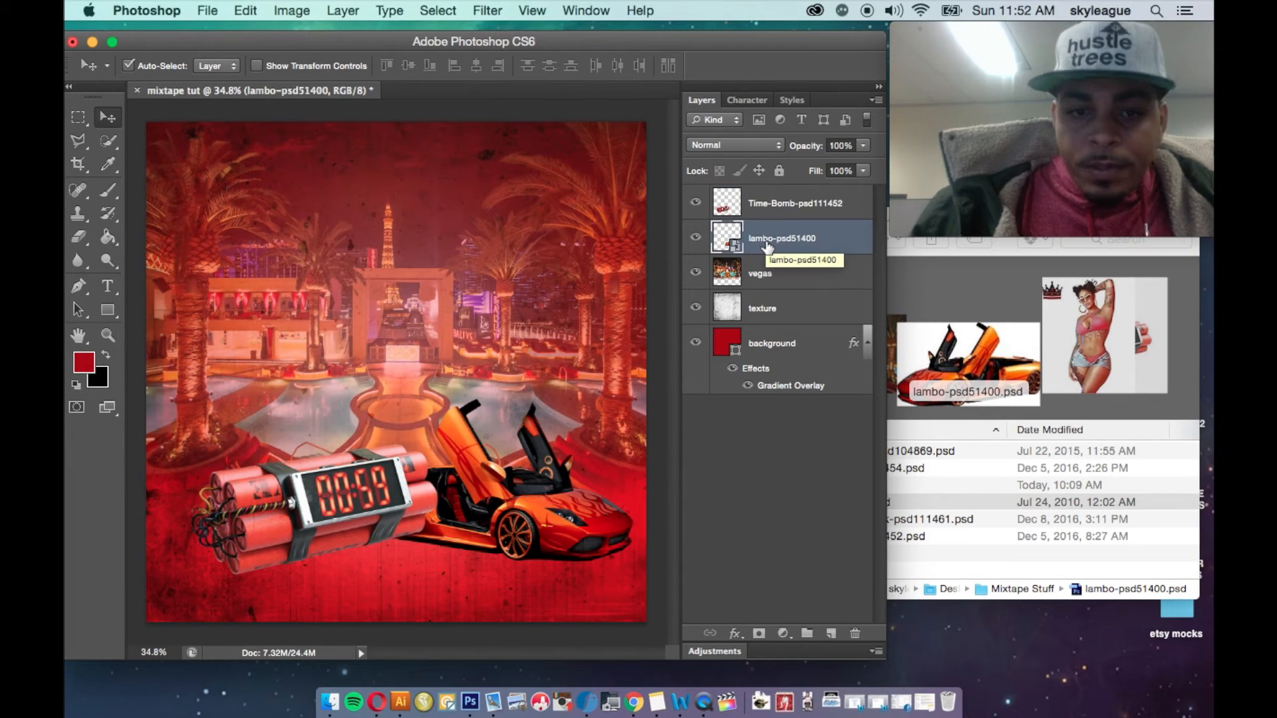
mouse_move(550, 471)
left_mouse_down()
mouse_move(577, 463)
mouse_move(562, 478)
left_mouse_up()
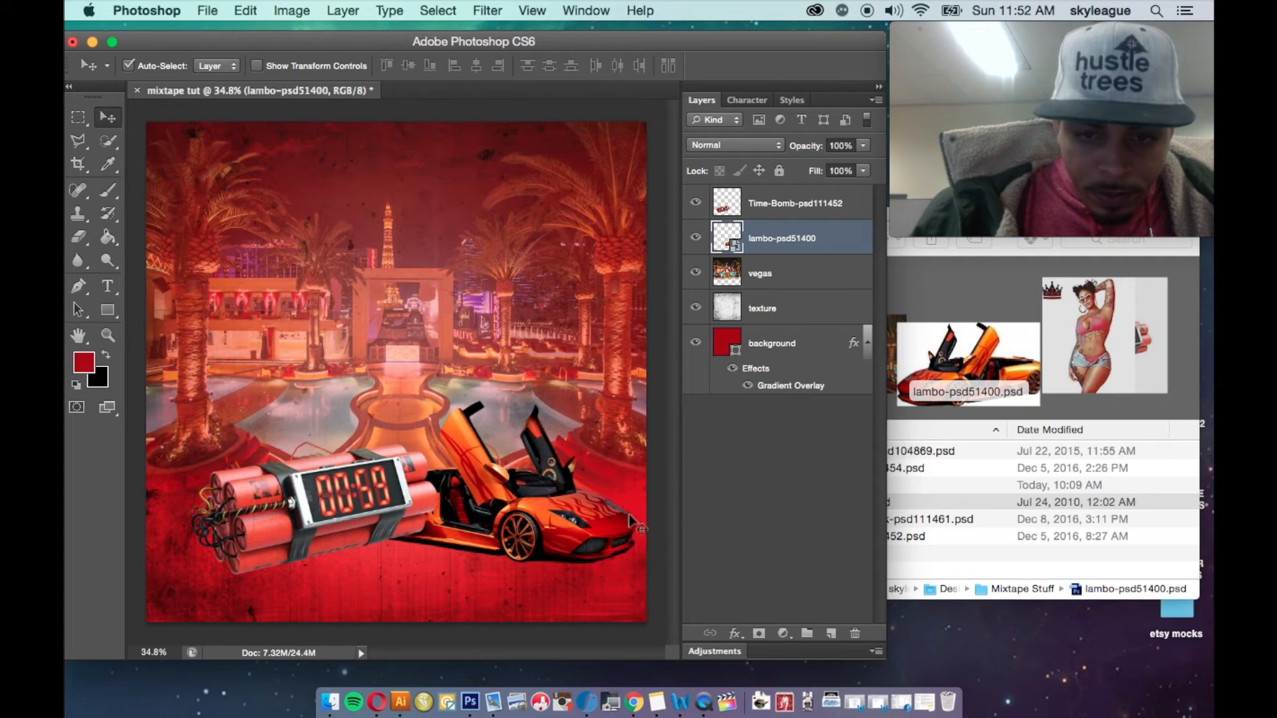
left_click_drag(287, 503, 273, 504)
left_click(462, 509)
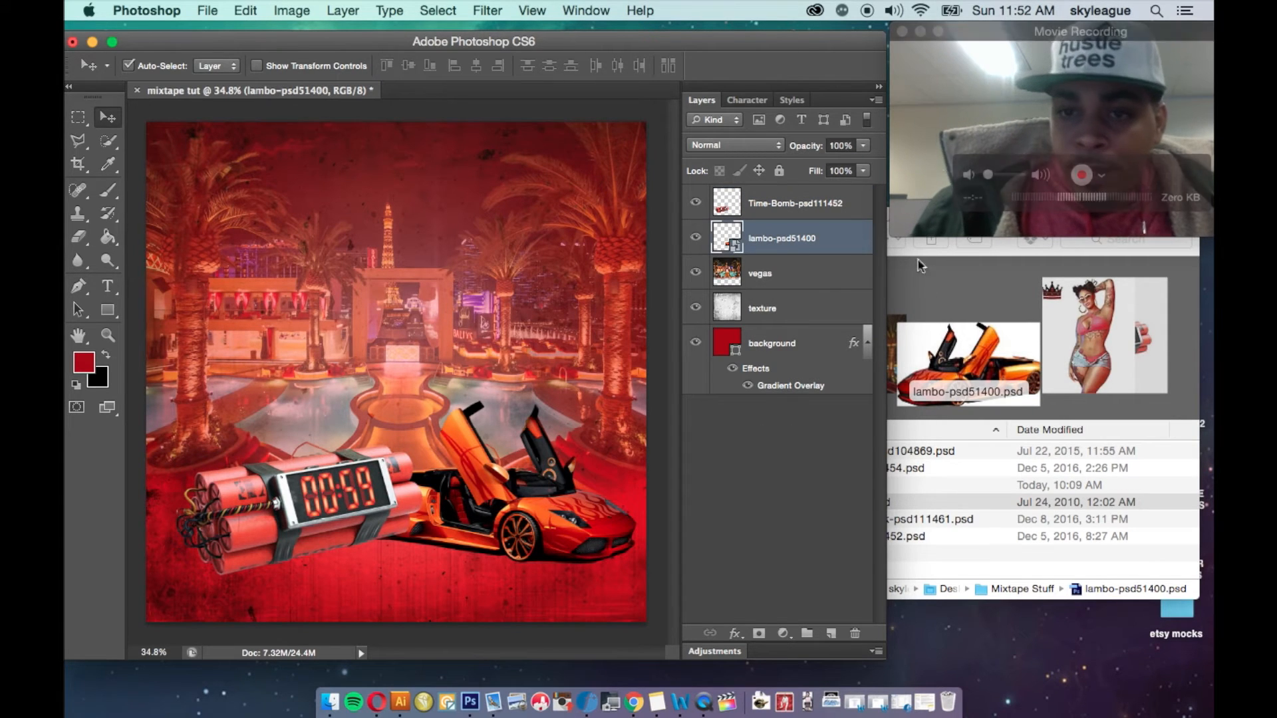
- Place CASH-STACKS-2-psd104869.psd above the lambo layer, scaled to about 234% and positioned behind the bomb and in front of the car
left_click(936, 268)
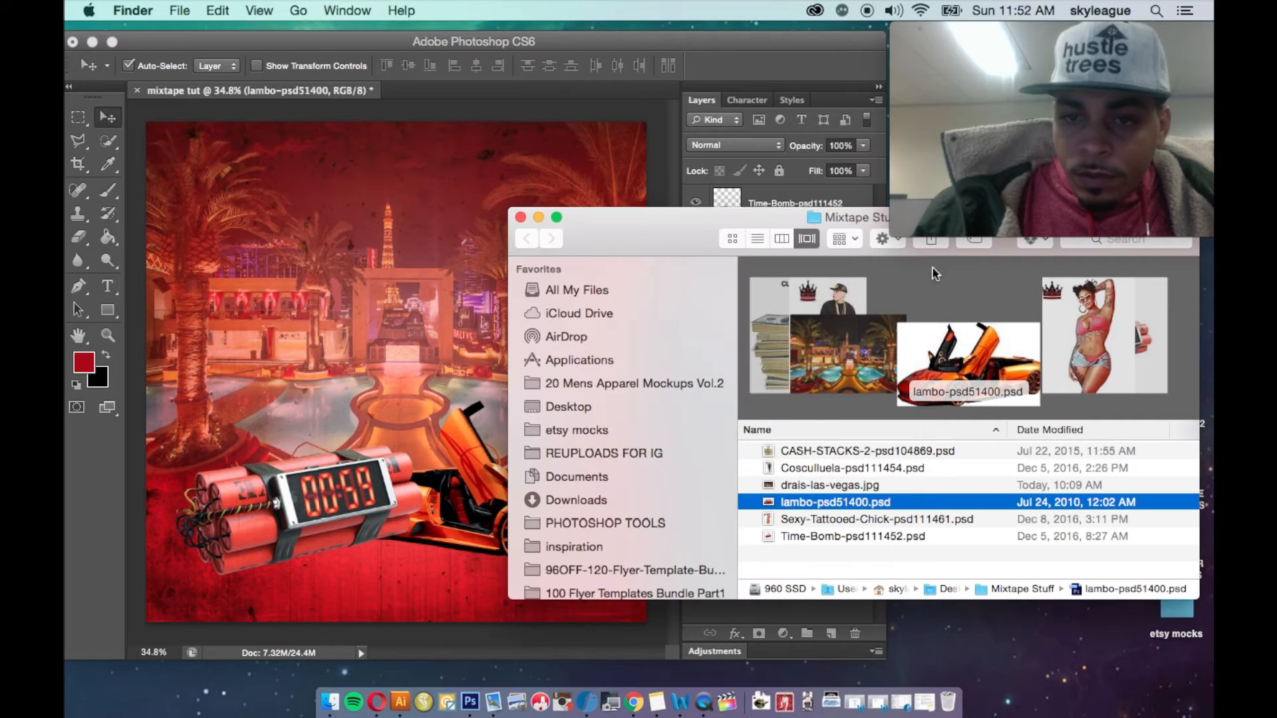
left_click(770, 307)
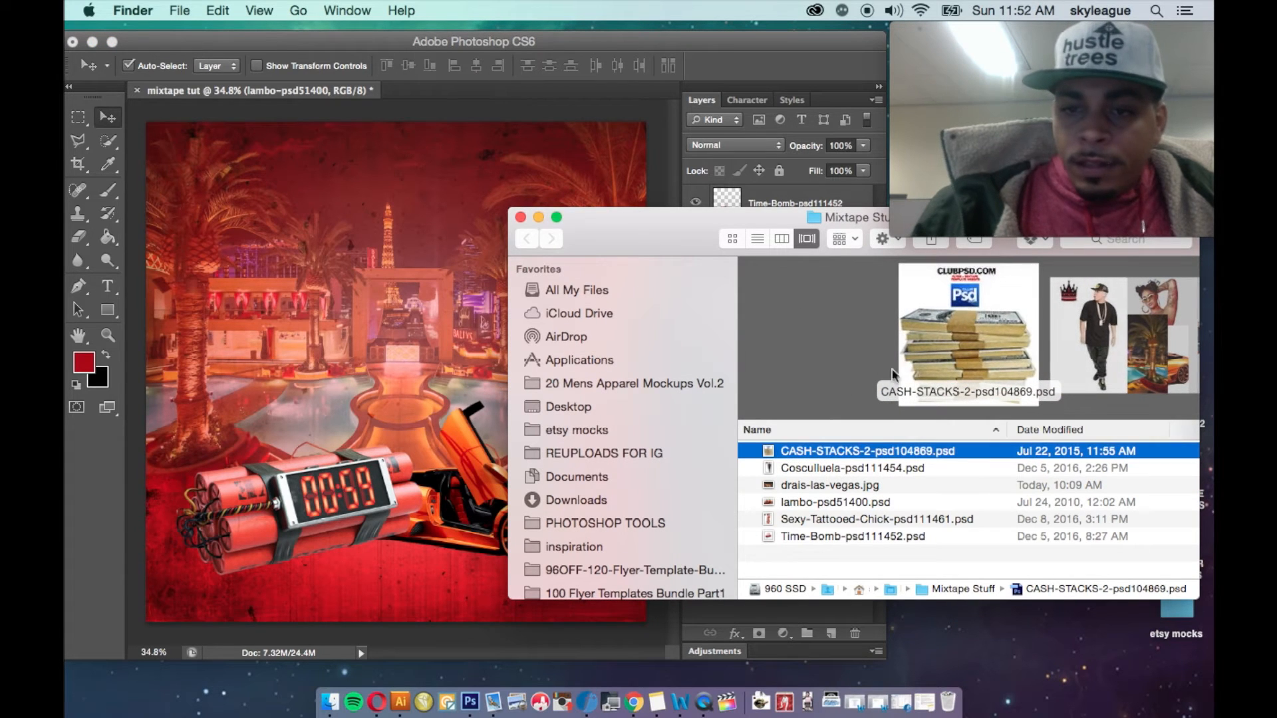
left_click_drag(805, 449, 316, 365)
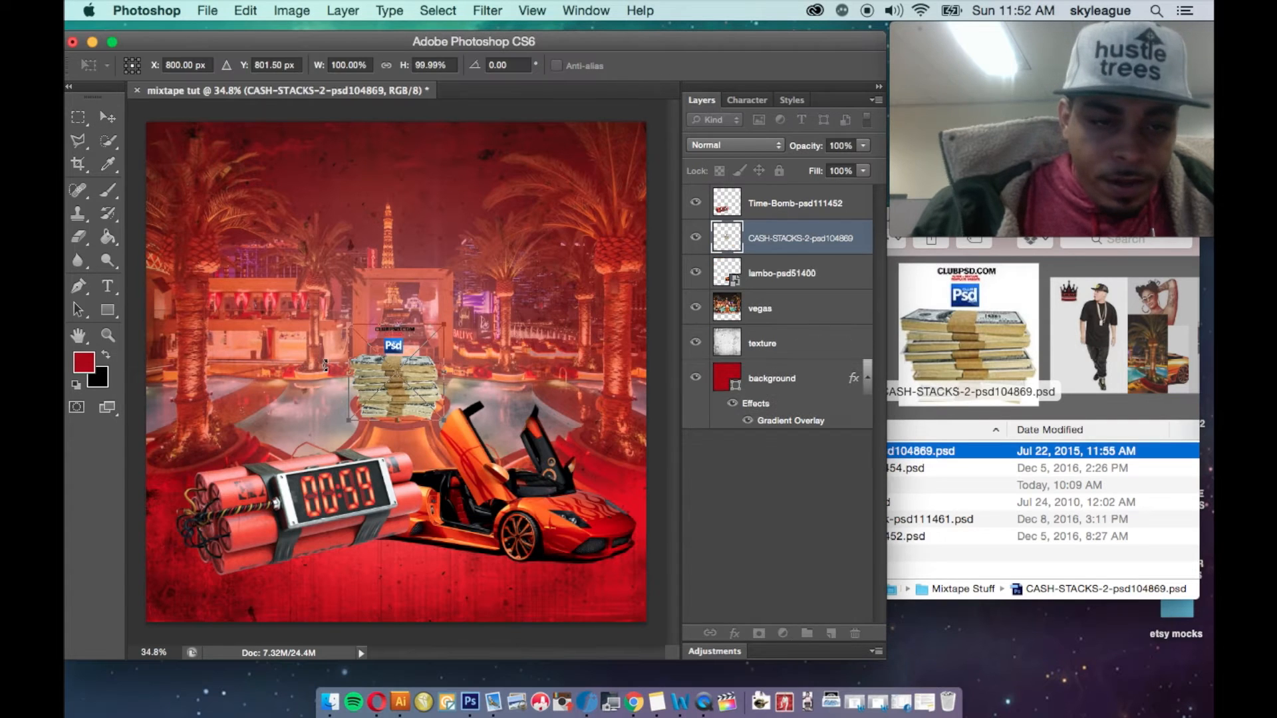
left_click_drag(348, 323, 240, 210)
left_click_drag(312, 280, 386, 363)
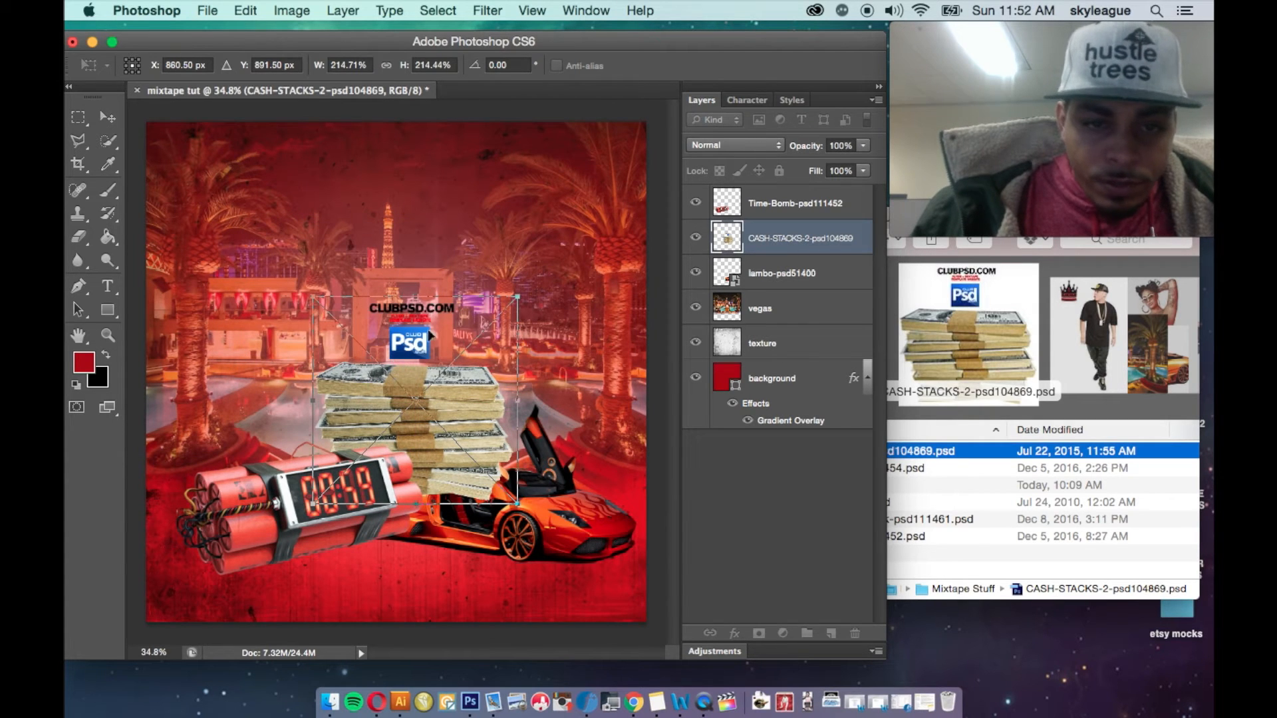
left_click_drag(518, 295, 537, 277)
left_click_drag(504, 331, 501, 336)
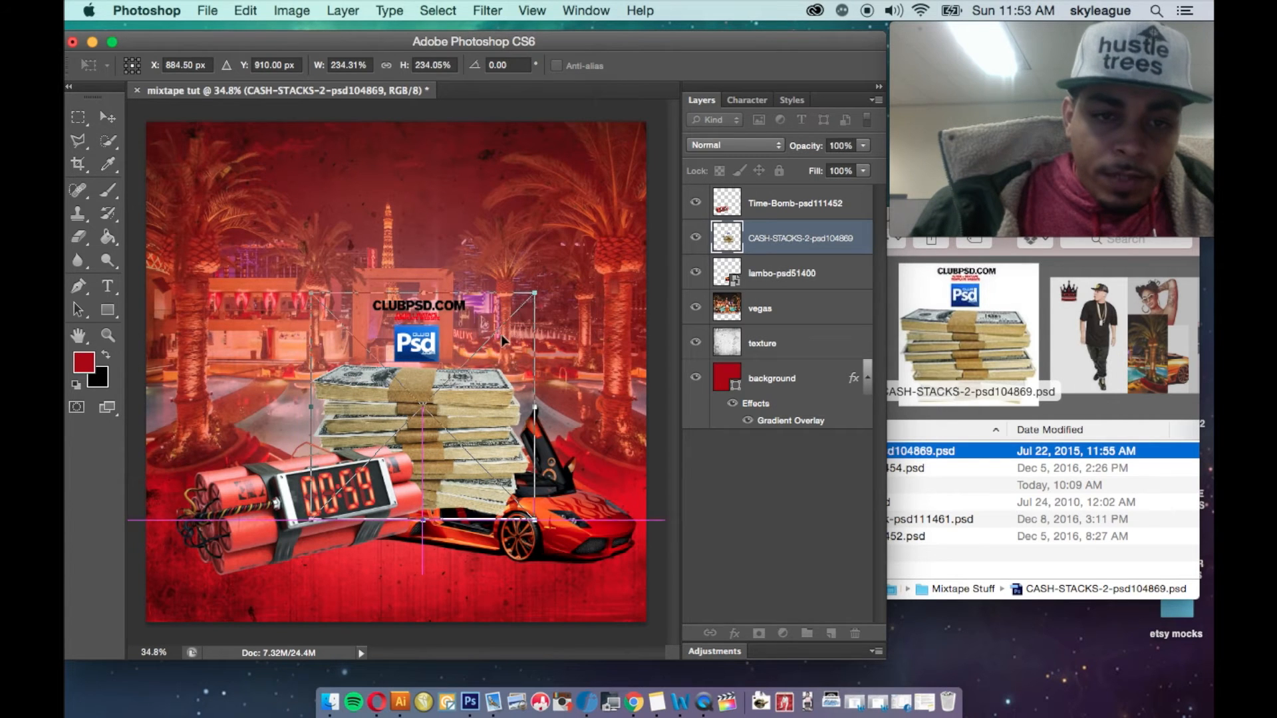
key("Return")
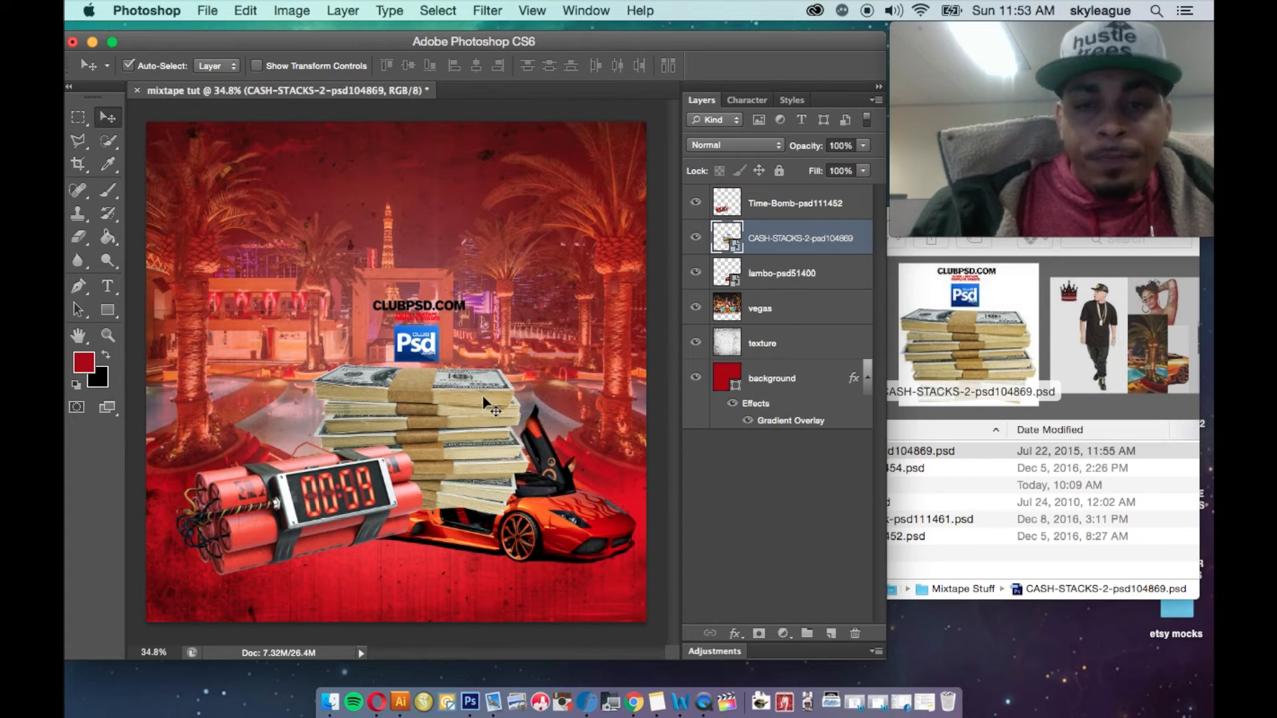
- Move the CASH-STACKS-2-psd104869 layer directly below the lambo layer and rasterize it
left_click_drag(781, 235, 778, 288)
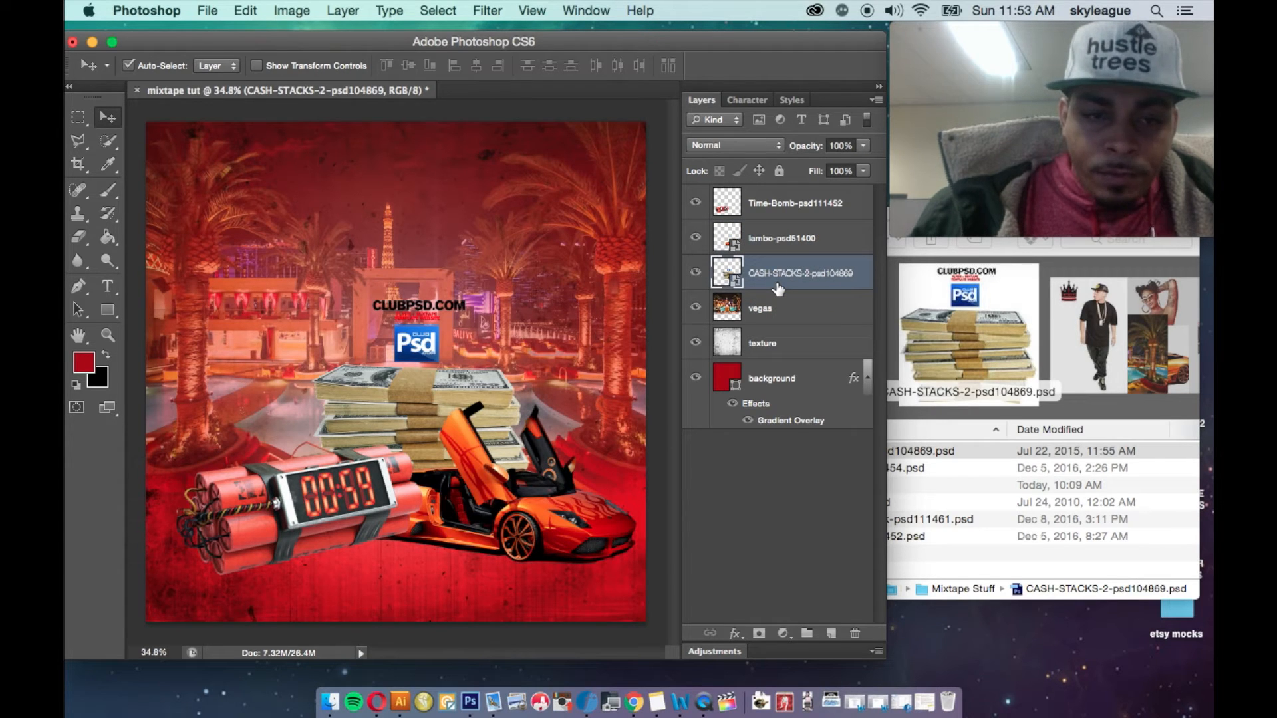
right_click(778, 285)
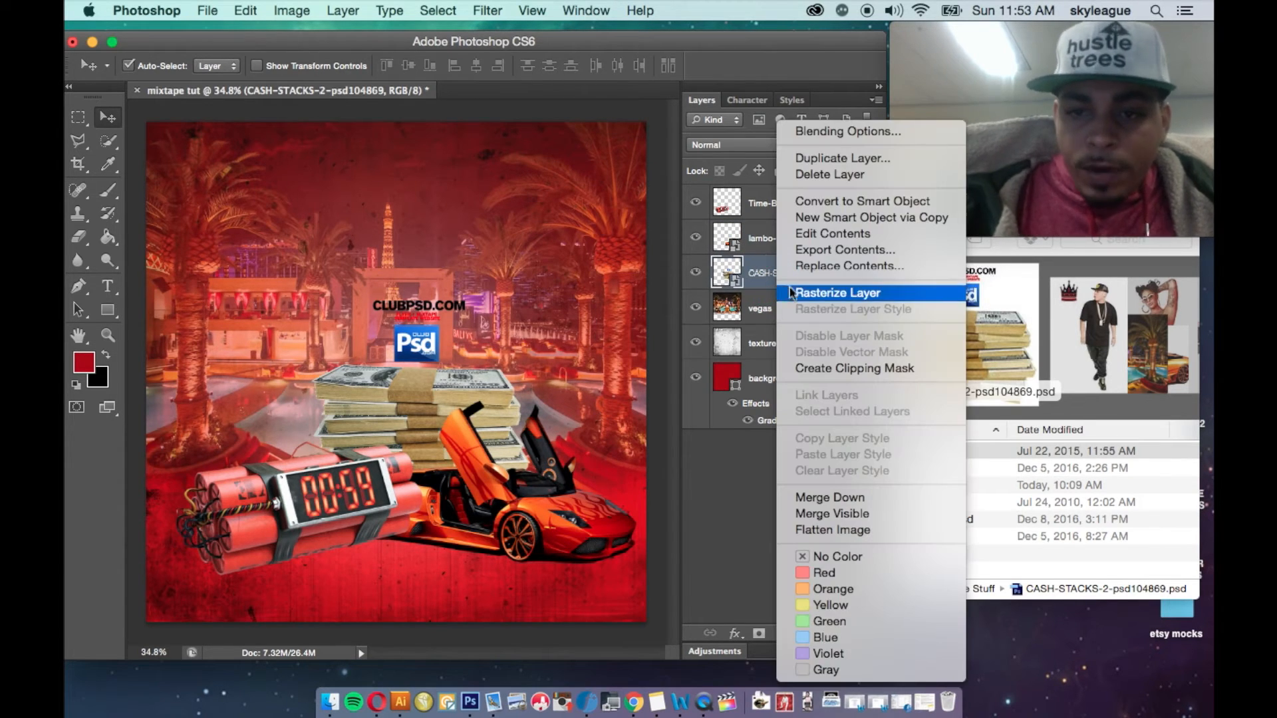
left_click(804, 294)
- Outline the CLUBPSD.COM text and Psd logo above the cash with the Polygonal Lasso, delete them and clear the selection
left_click(78, 140)
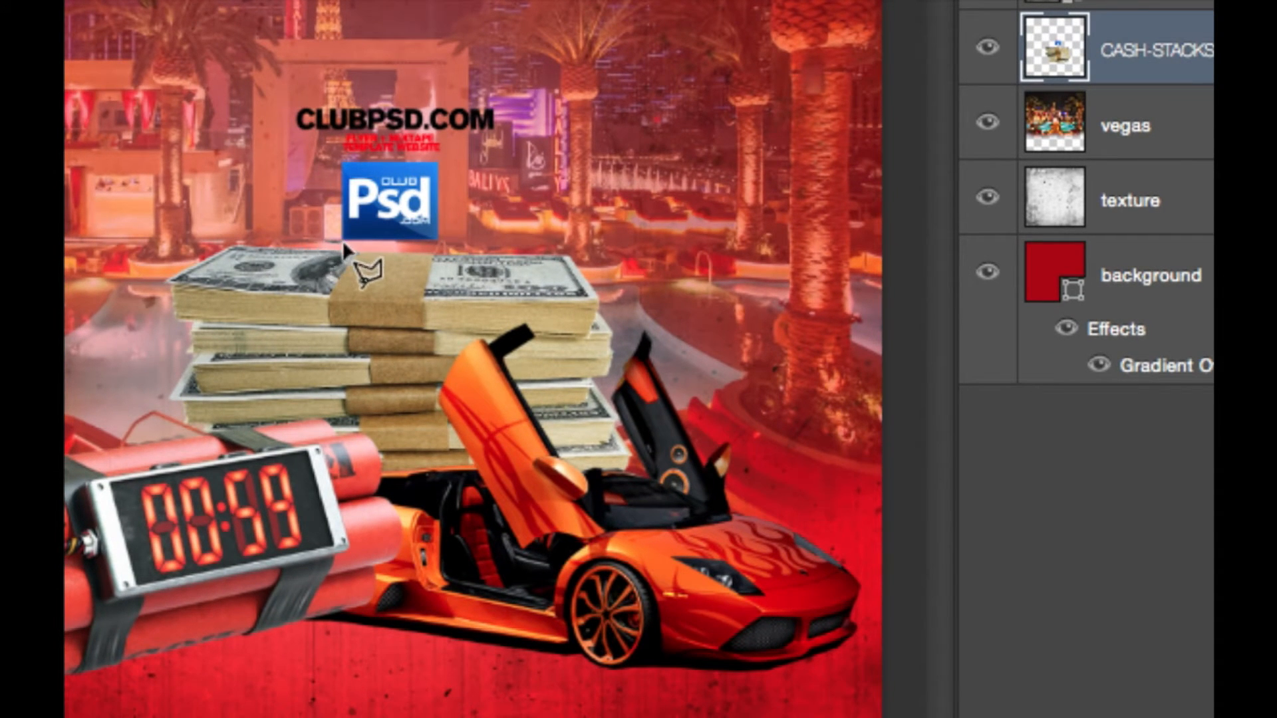
left_click(436, 244)
left_click(495, 226)
left_click(525, 81)
left_click(278, 81)
left_click(277, 153)
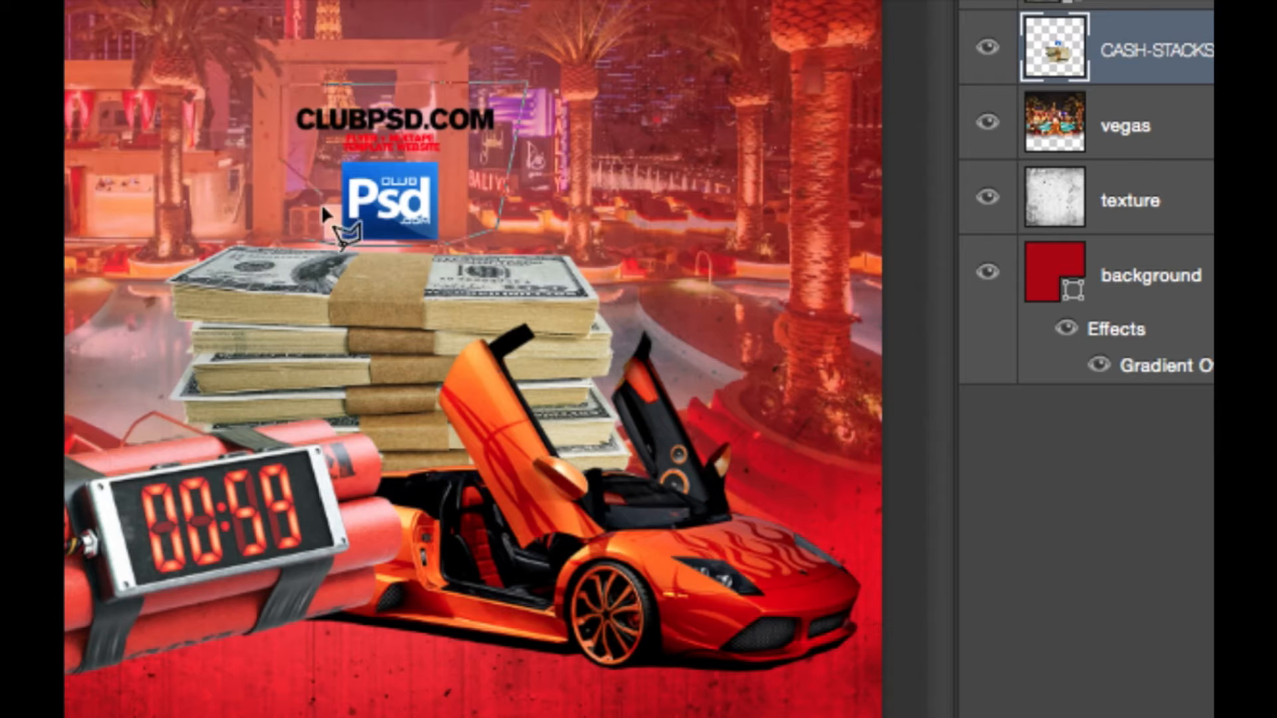
left_click(310, 238)
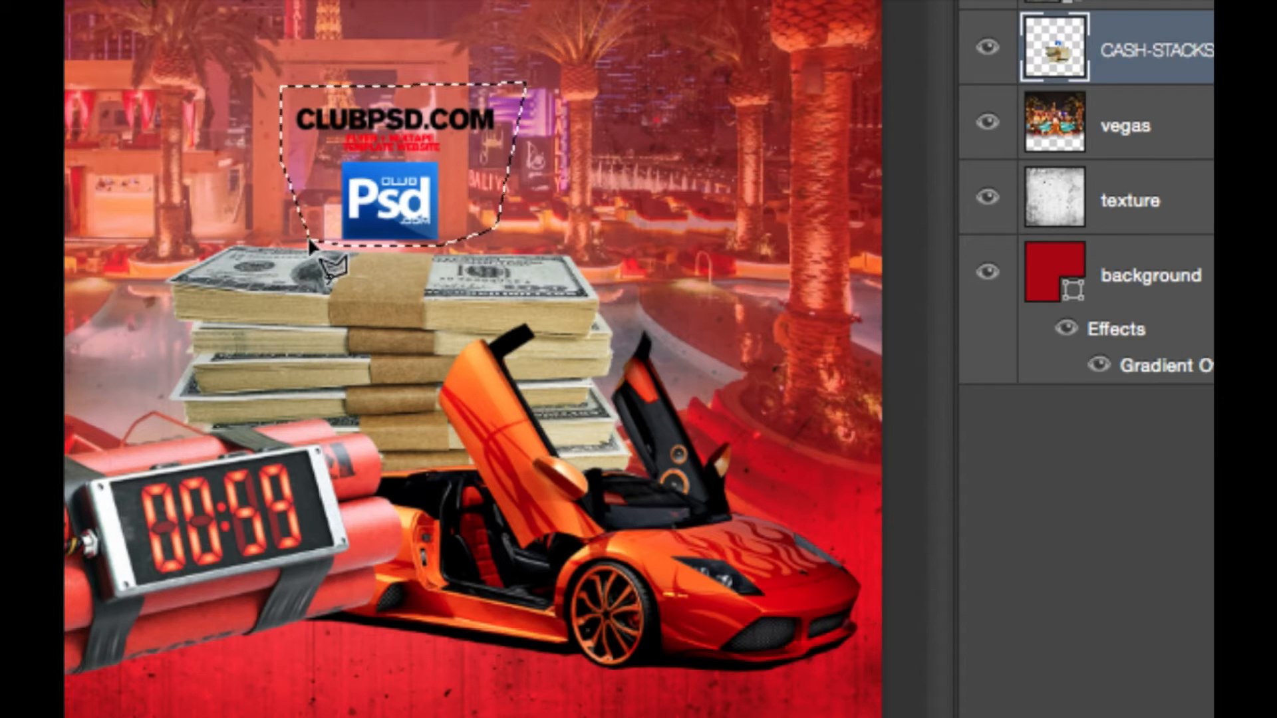
key("Delete")
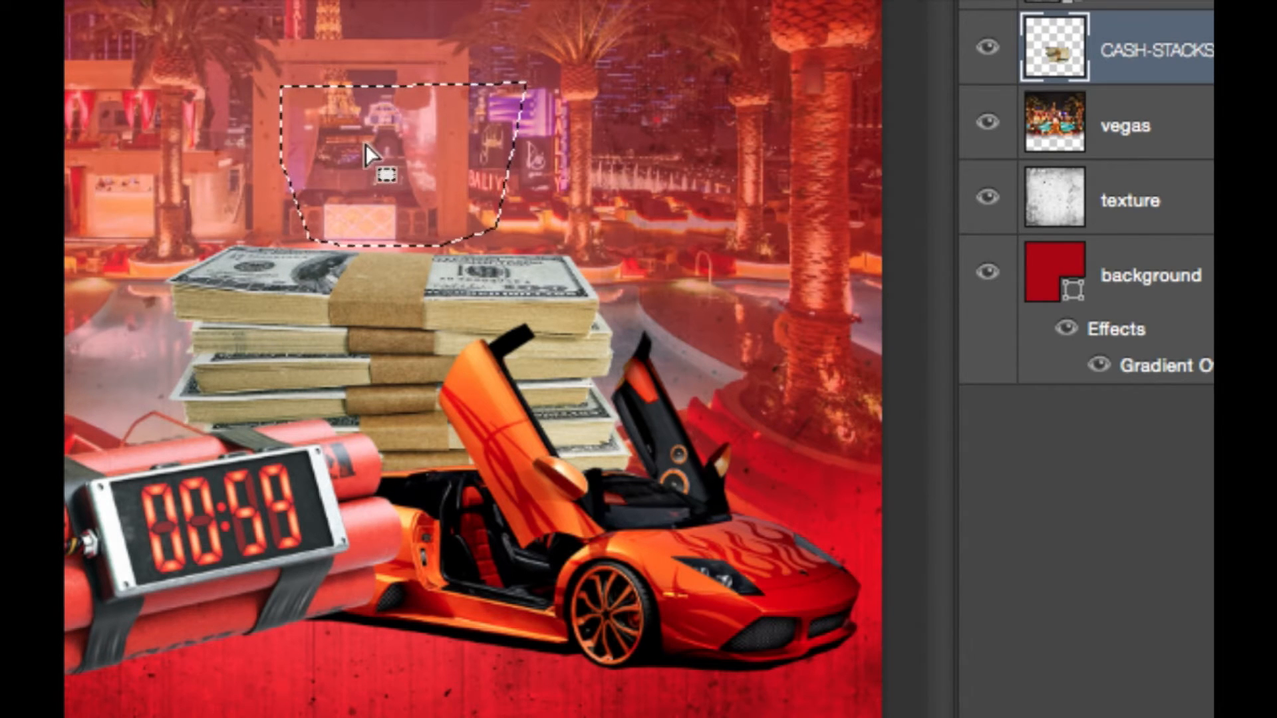
key("super+d")
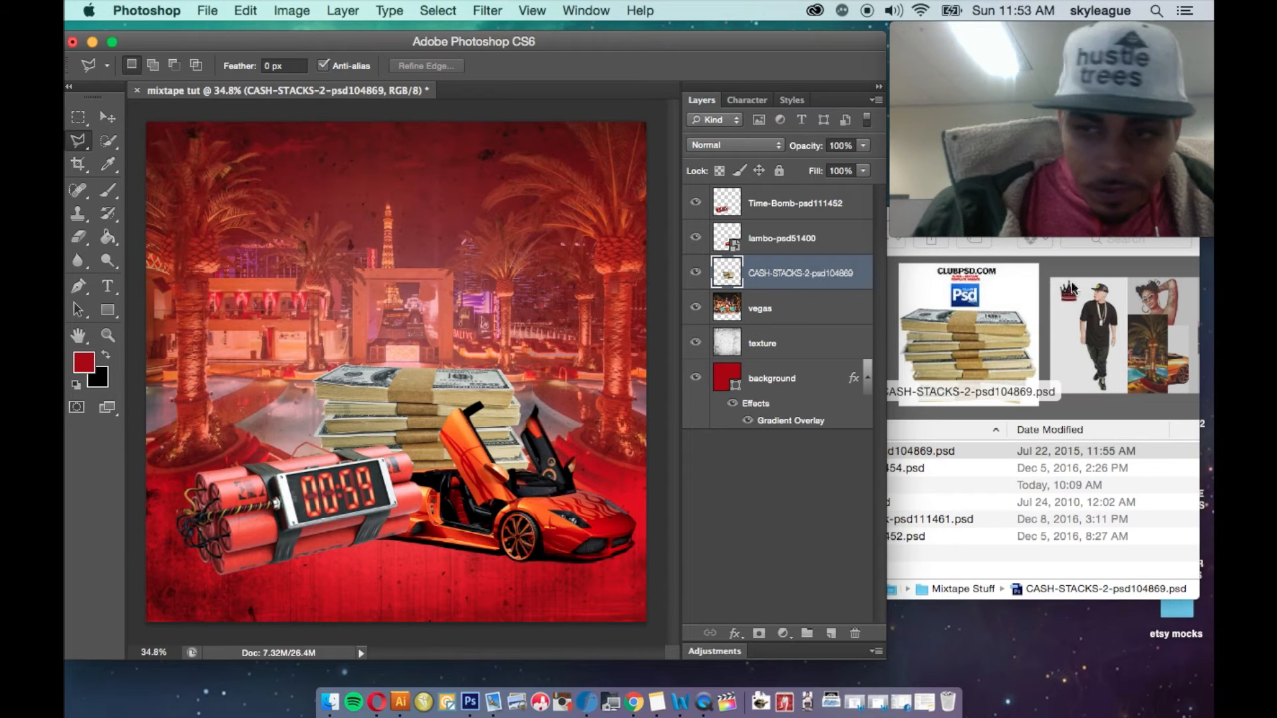
- Place Cosculluela-psd111454.psd from the Mixtape Stuff folder above the cash layer and rasterize the placed layer
left_click(1085, 308)
left_click(978, 318)
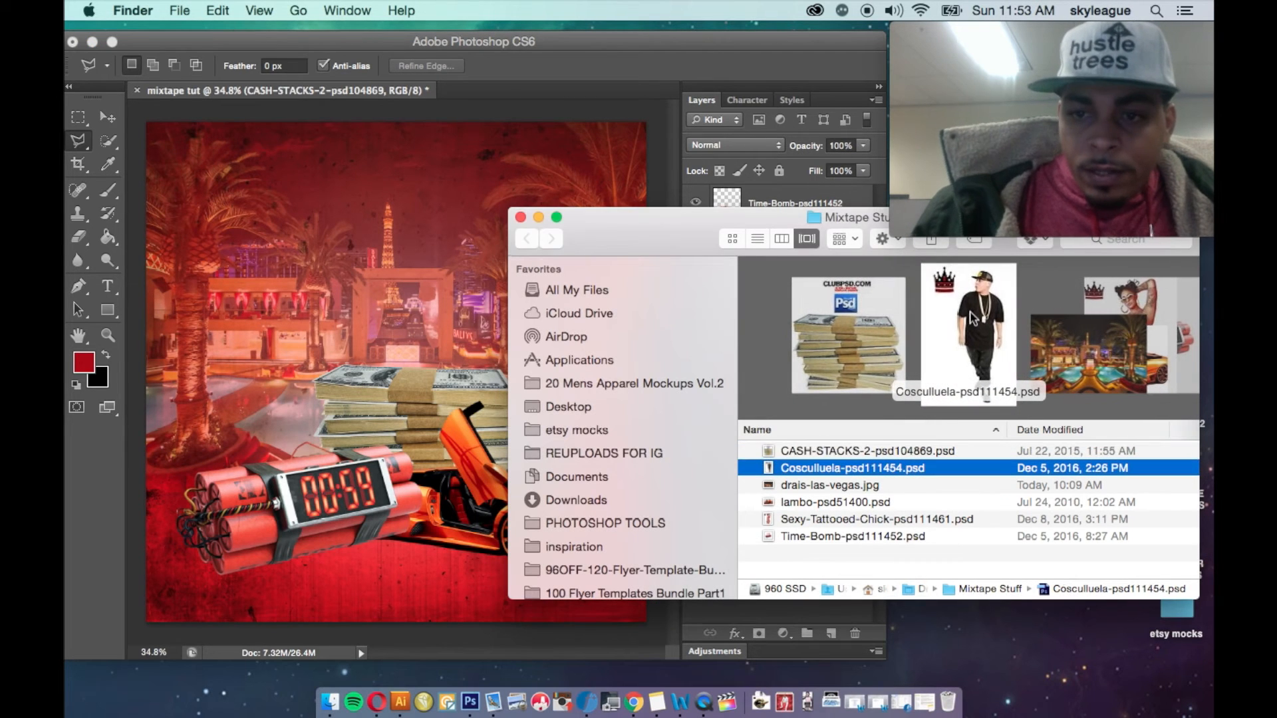
left_click_drag(977, 318, 416, 294)
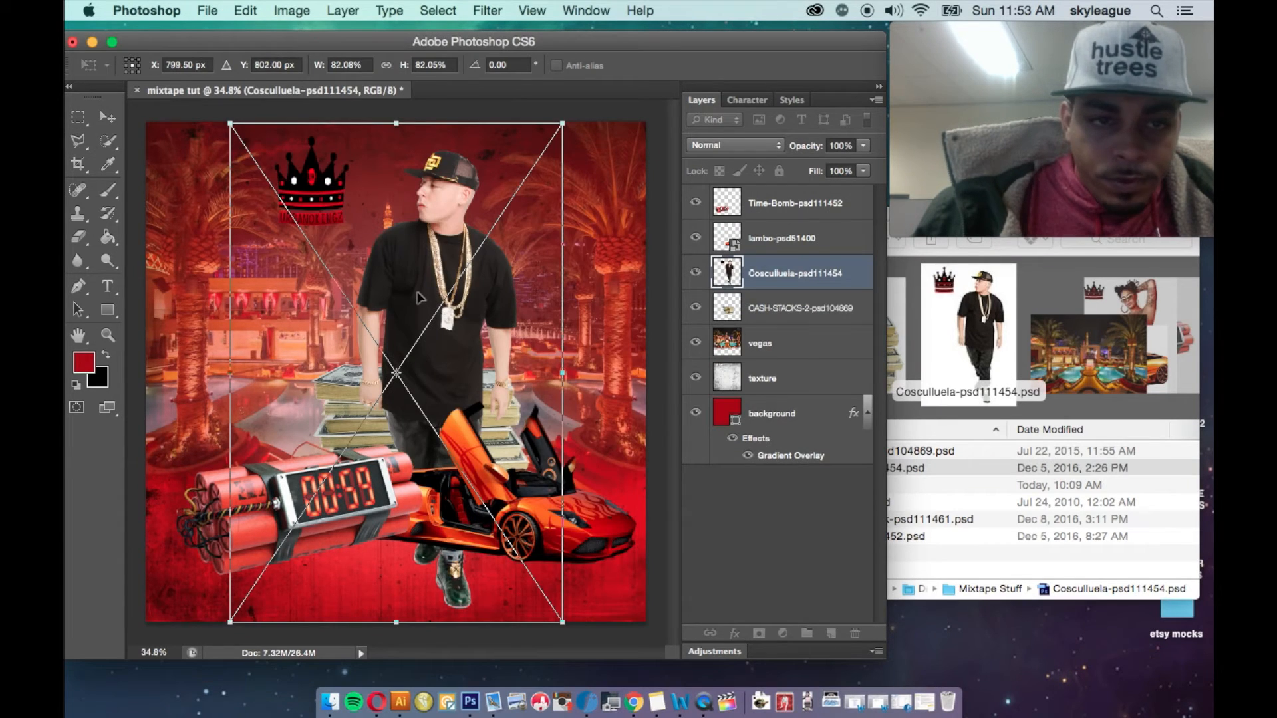
key("Return")
key("l")
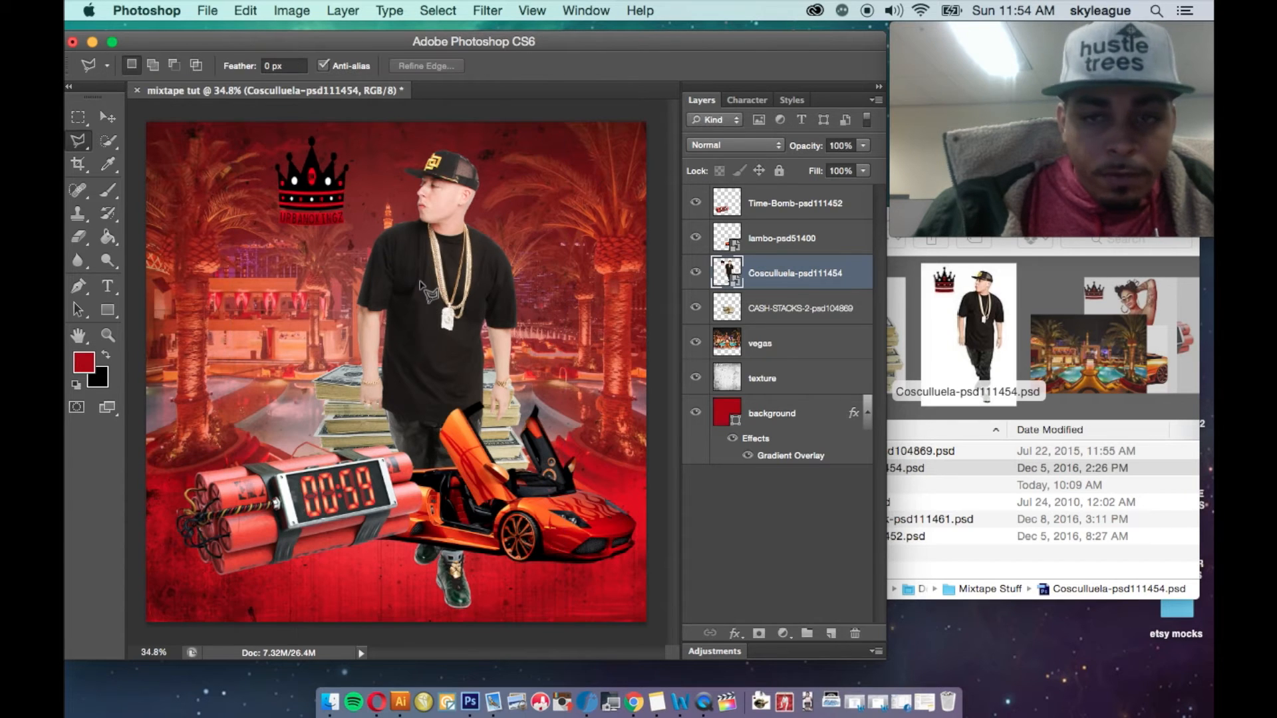
right_click(794, 285)
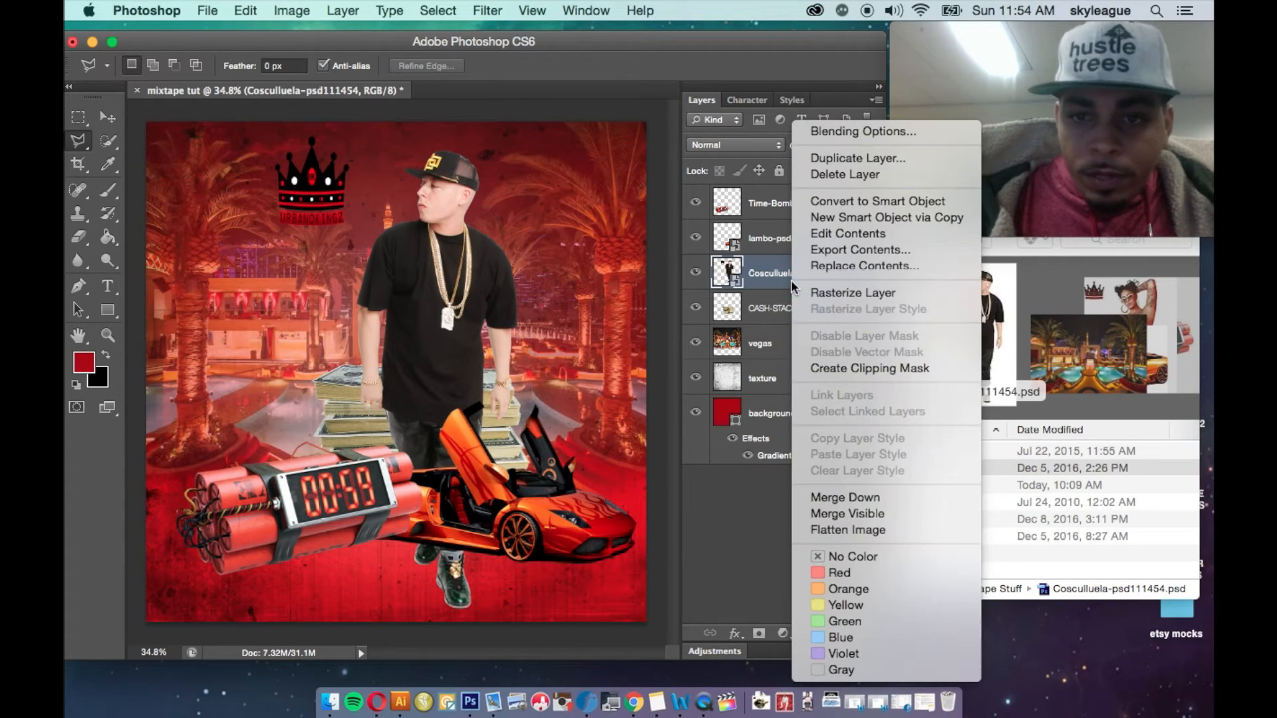
left_click(813, 298)
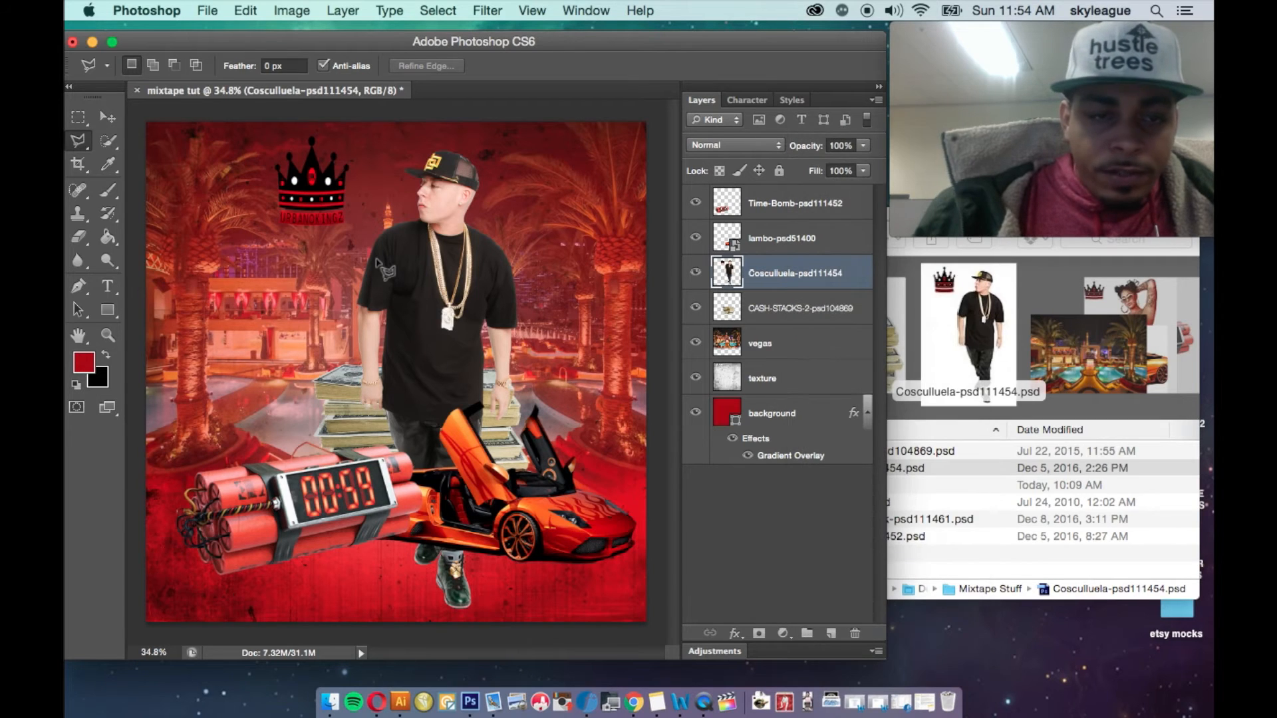
- Outline the crown logo beside the man's head with the Polygonal Lasso, delete it and clear the selection
left_click(342, 236)
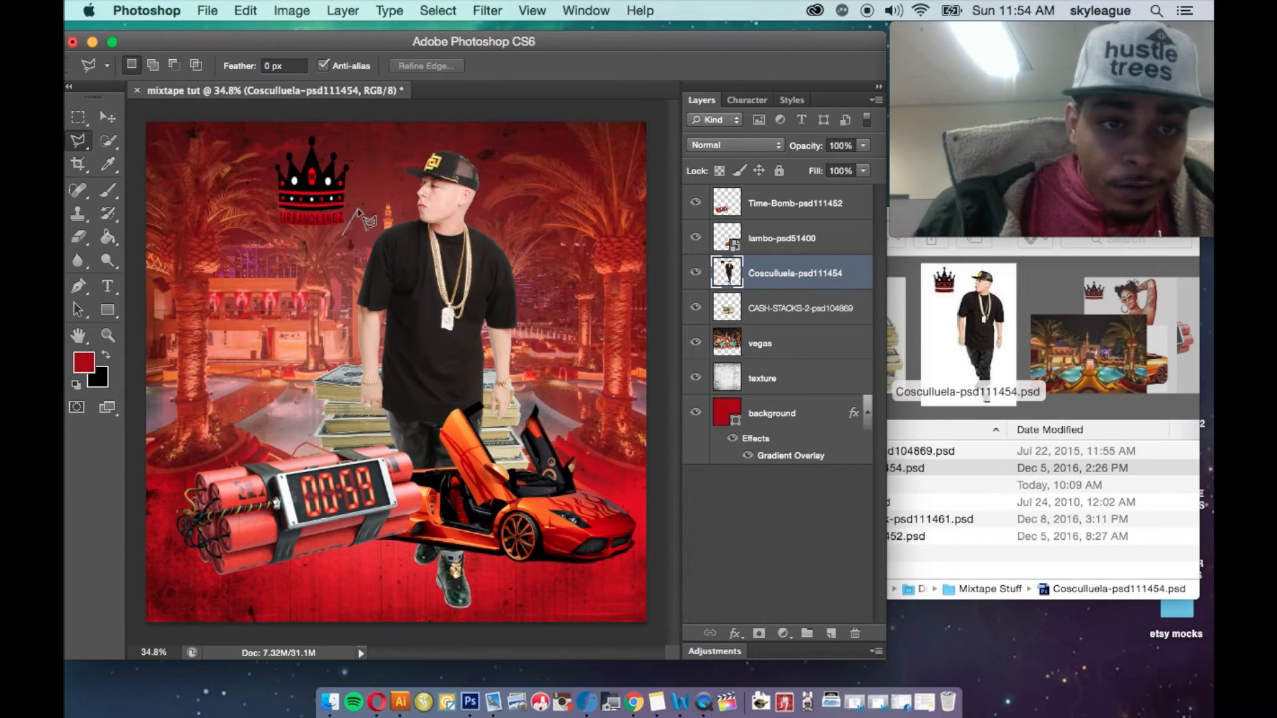
left_click(370, 162)
left_click(326, 129)
left_click(259, 133)
left_click(256, 223)
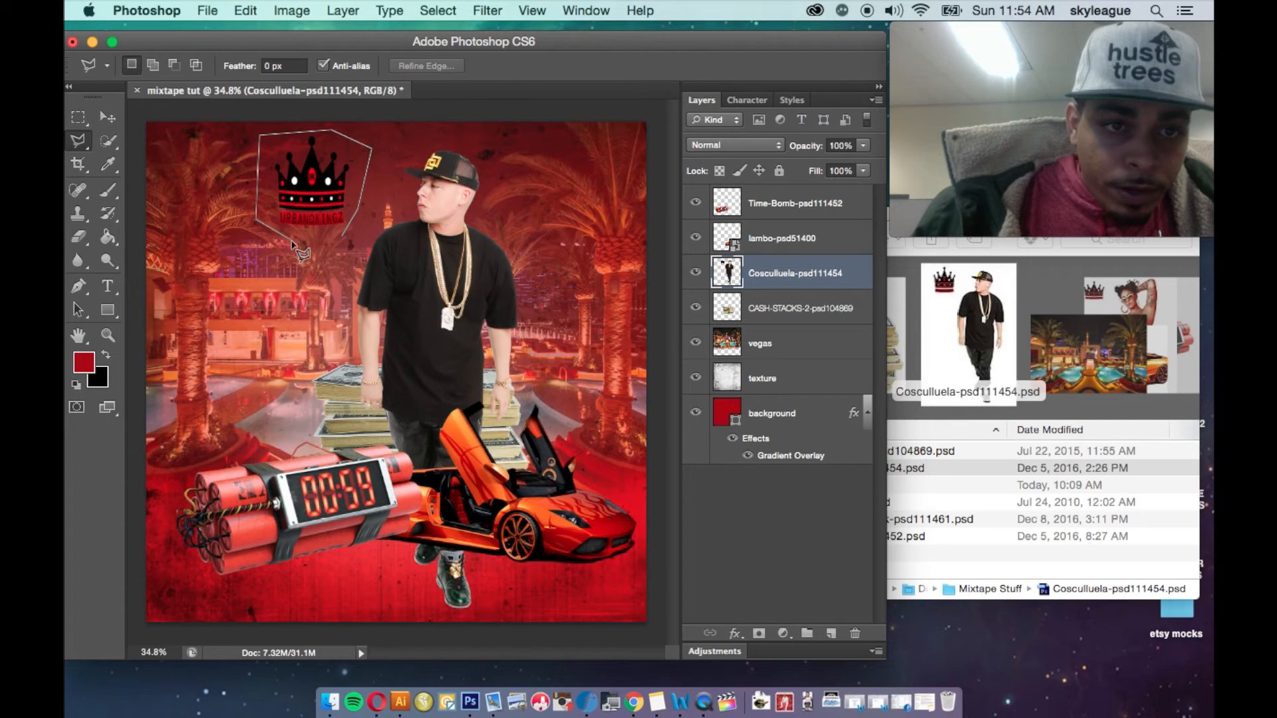
left_click(342, 237)
key("Delete")
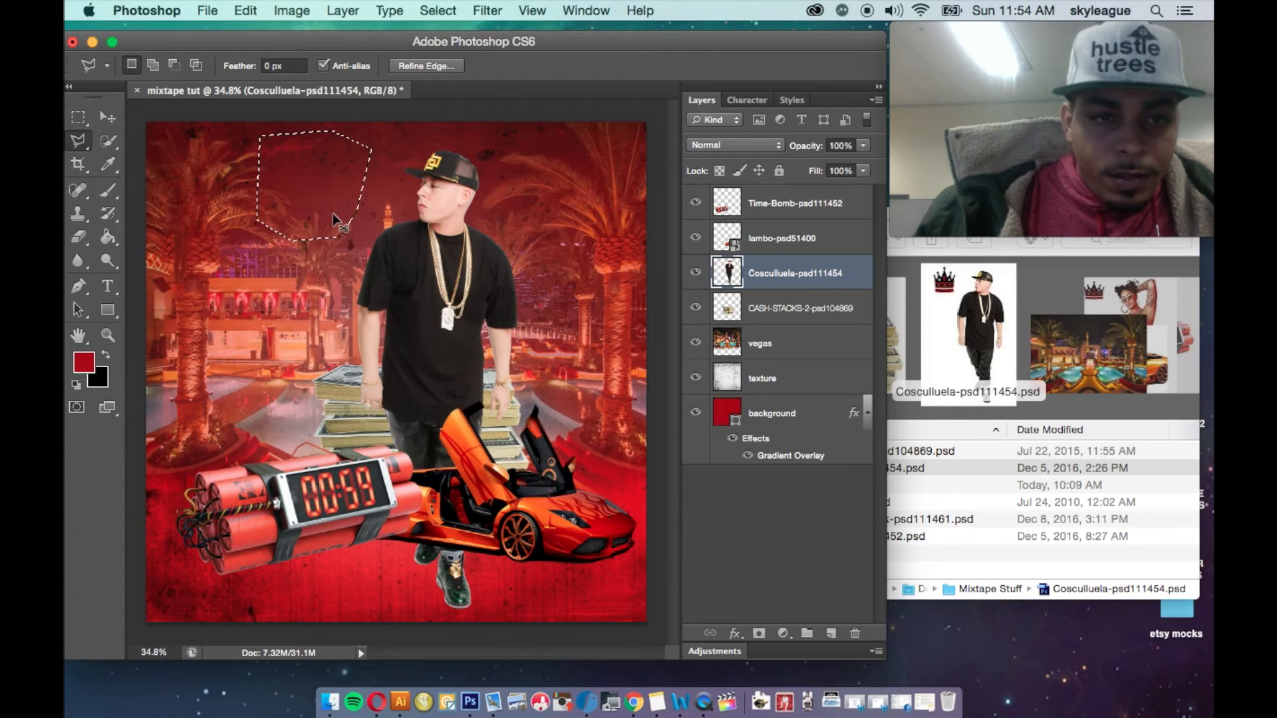
key("super+d")
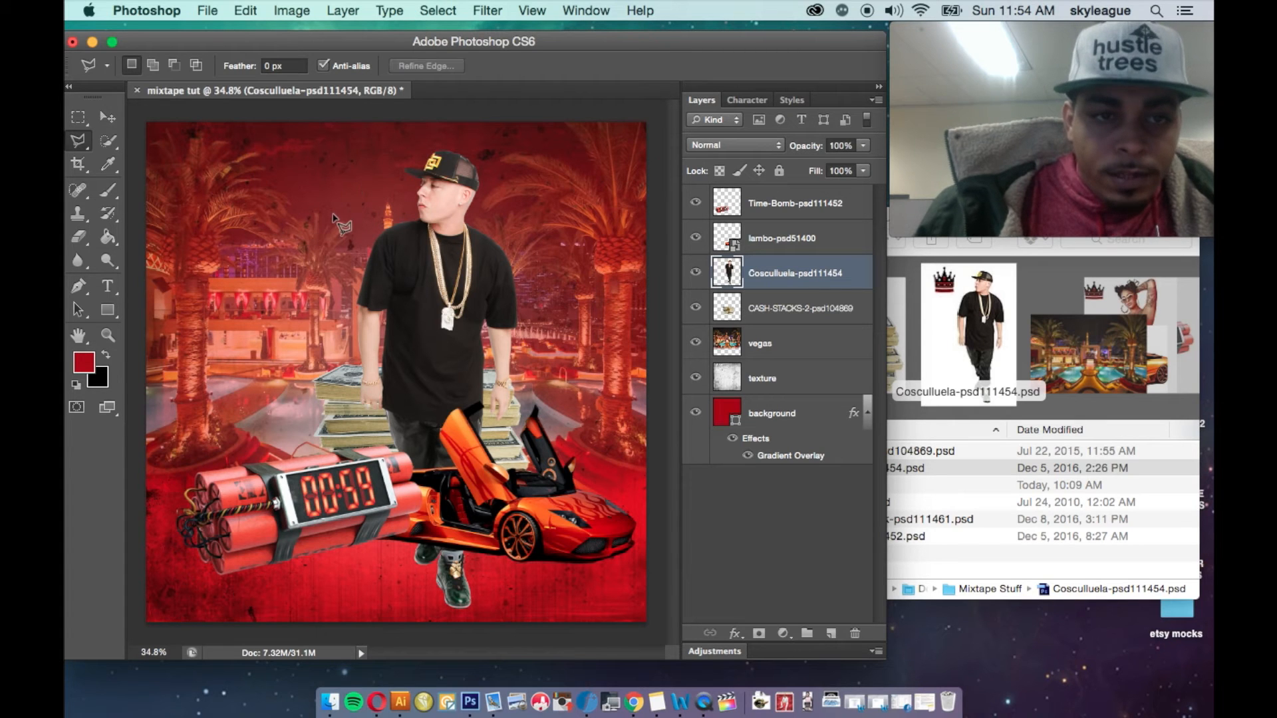
- Scale the man to about 63% and position him in front of the cash, with his legs behind the bomb and car
left_click(108, 118)
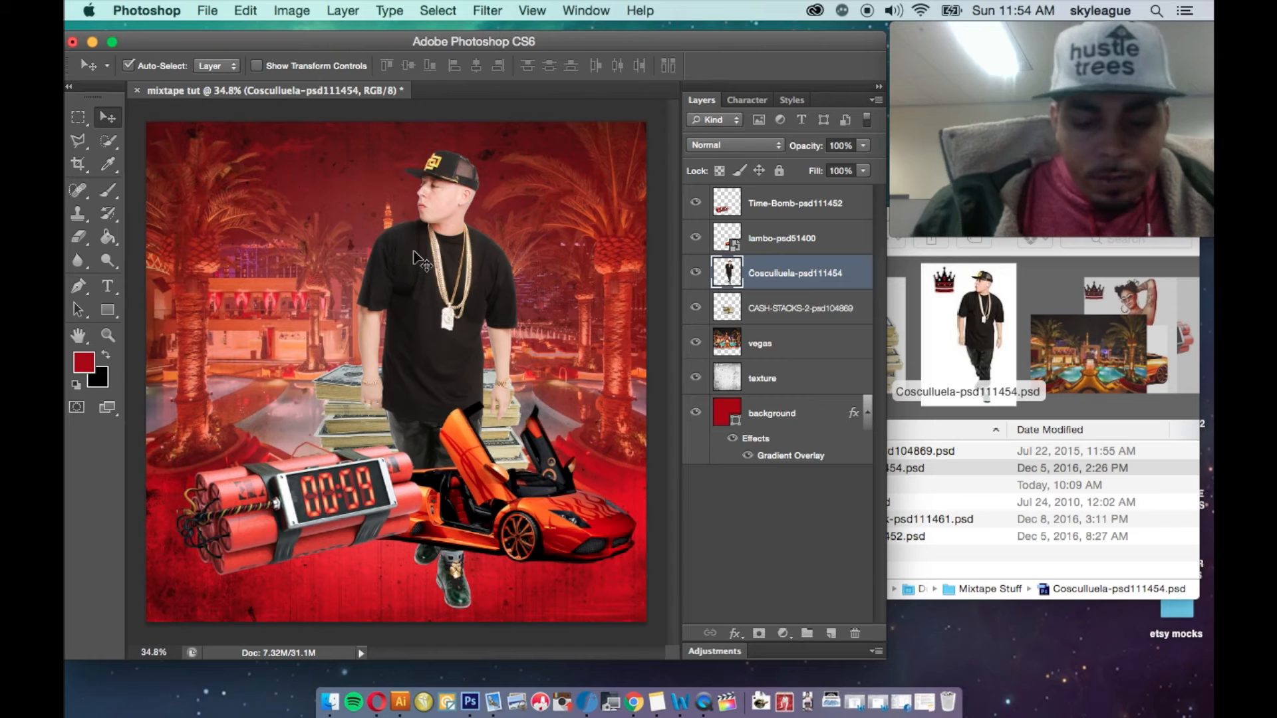
key("super+t")
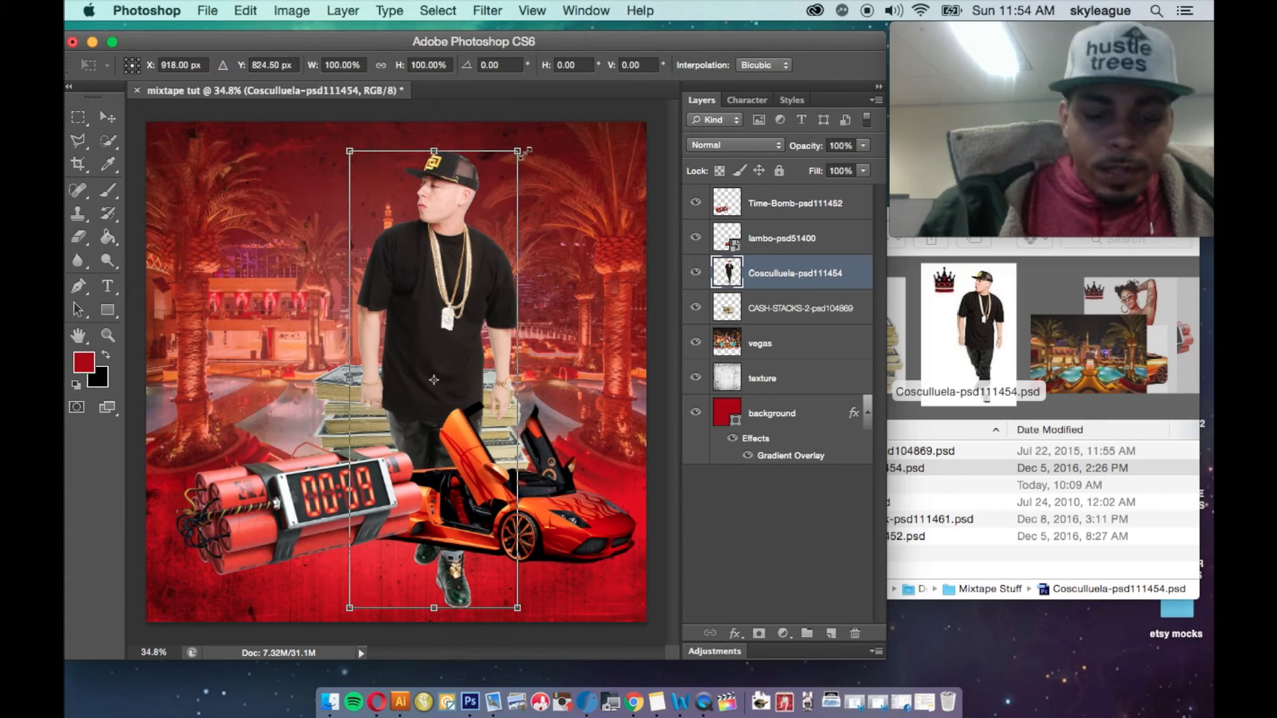
left_click_drag(521, 151, 413, 332)
left_click_drag(397, 403, 395, 326)
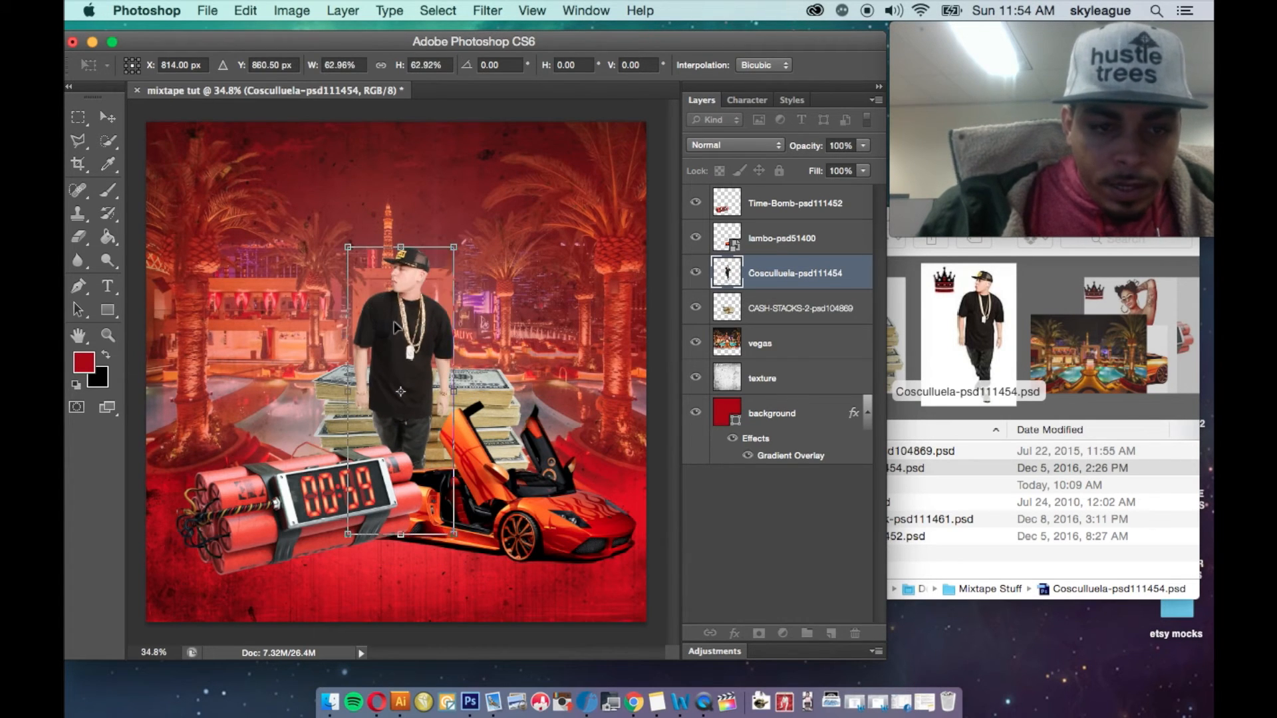
key("Return")
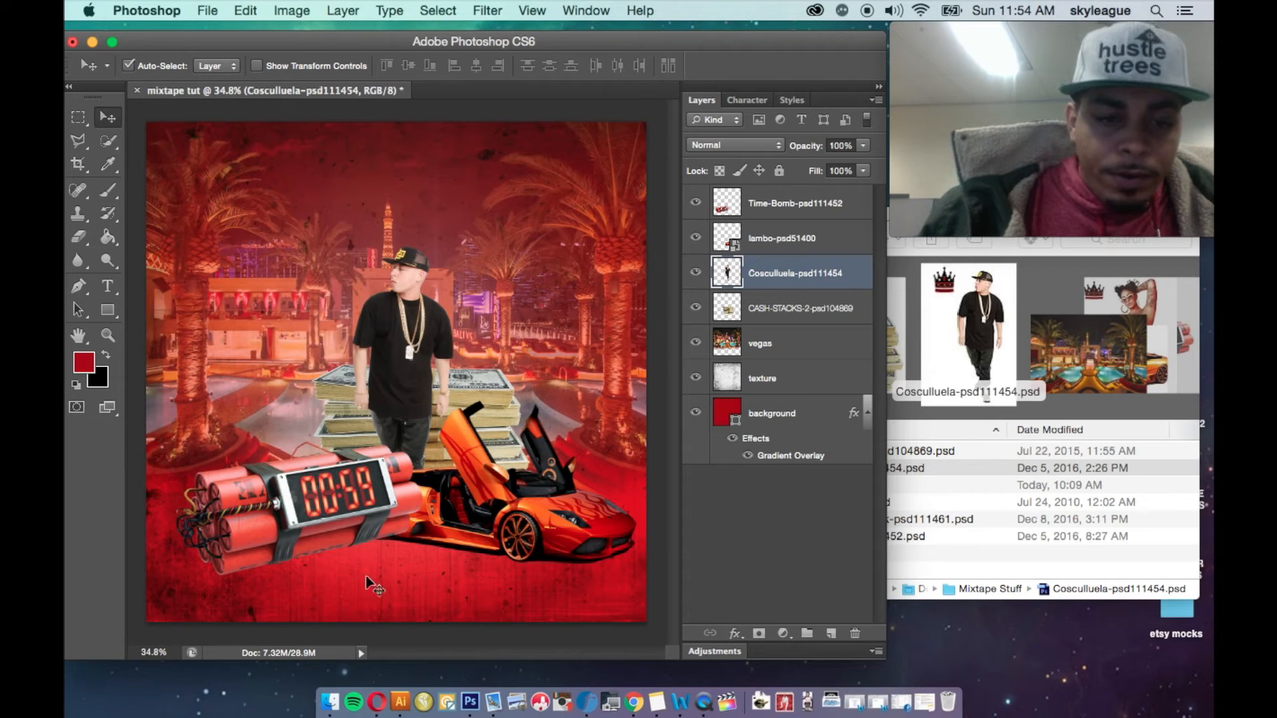
- Shift the Time-Bomb, lambo, Cosculluela and CASH-STACKS layers together 30 px down and 10 px to the left
left_click(762, 210)
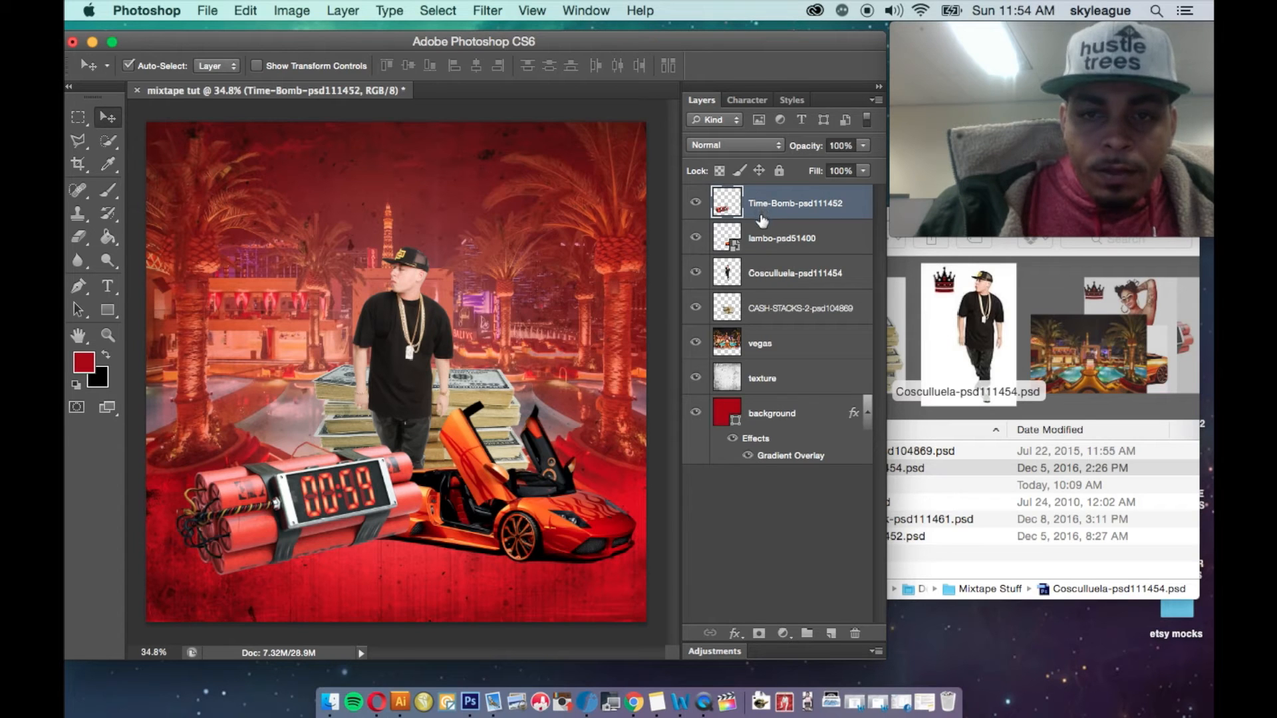
left_click(767, 312, "shift")
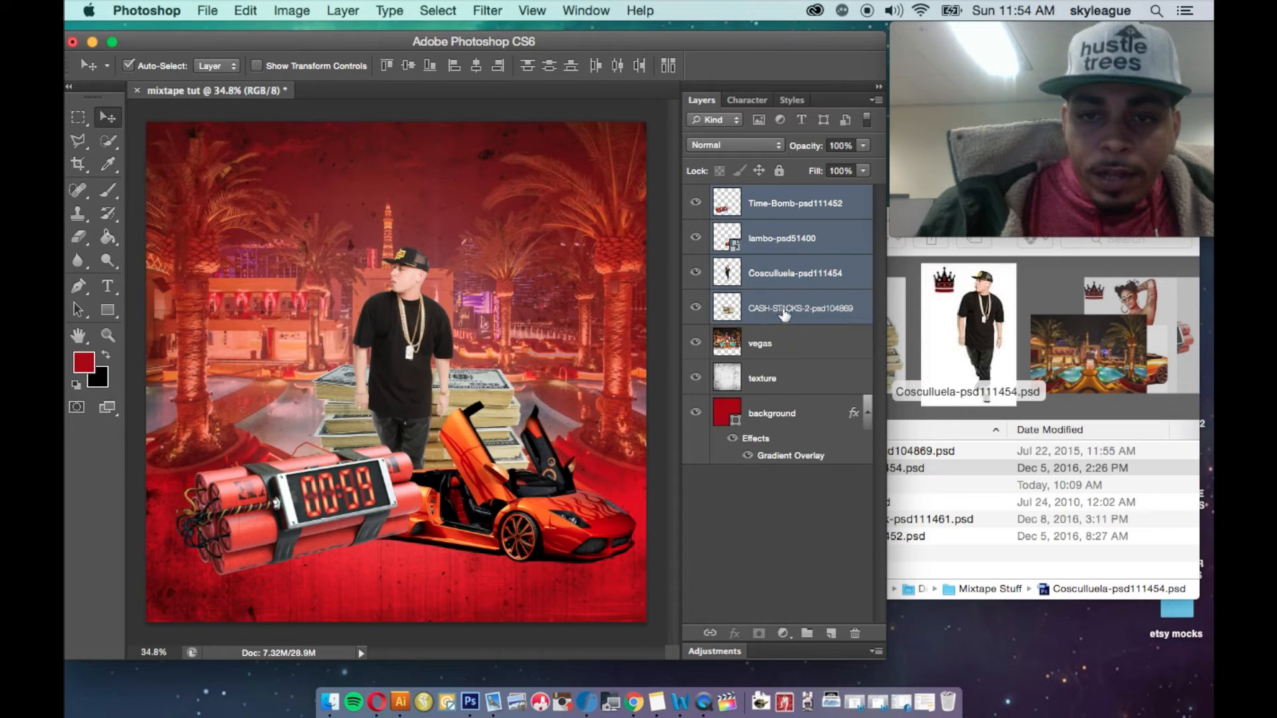
left_click(785, 204)
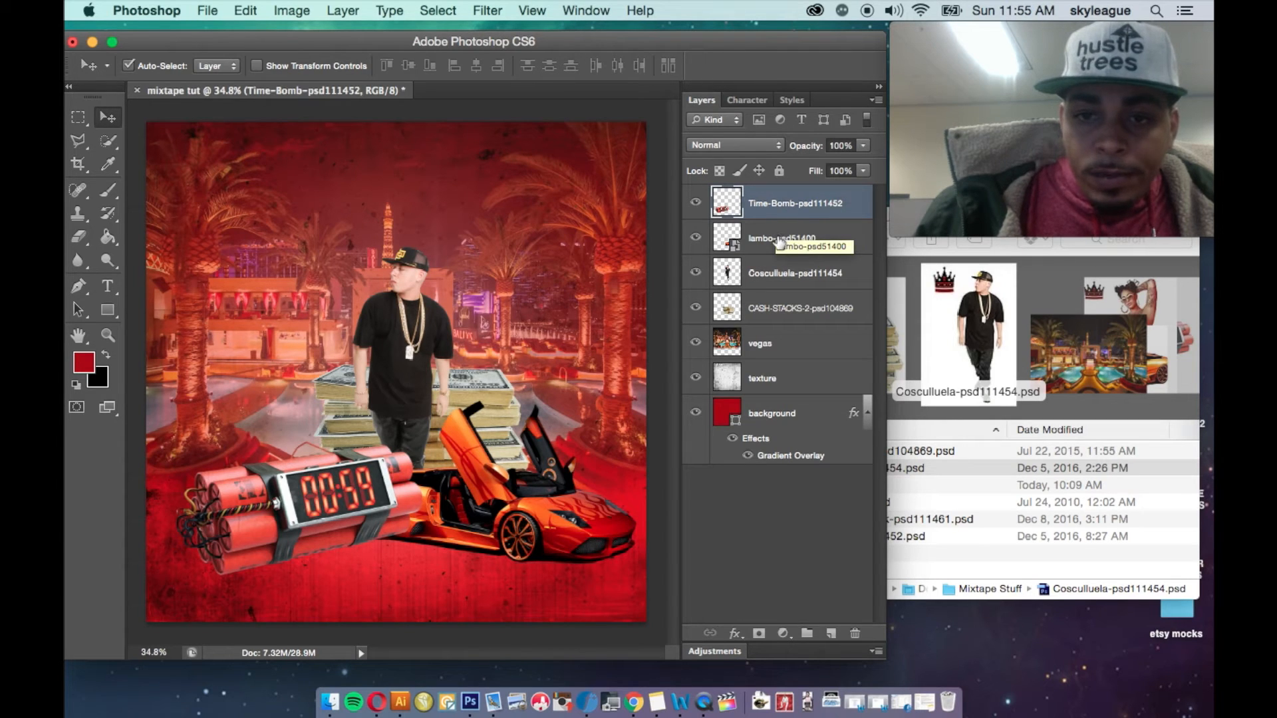
left_click(780, 239, "shift")
left_click(775, 274, "shift")
left_click(767, 309, "shift")
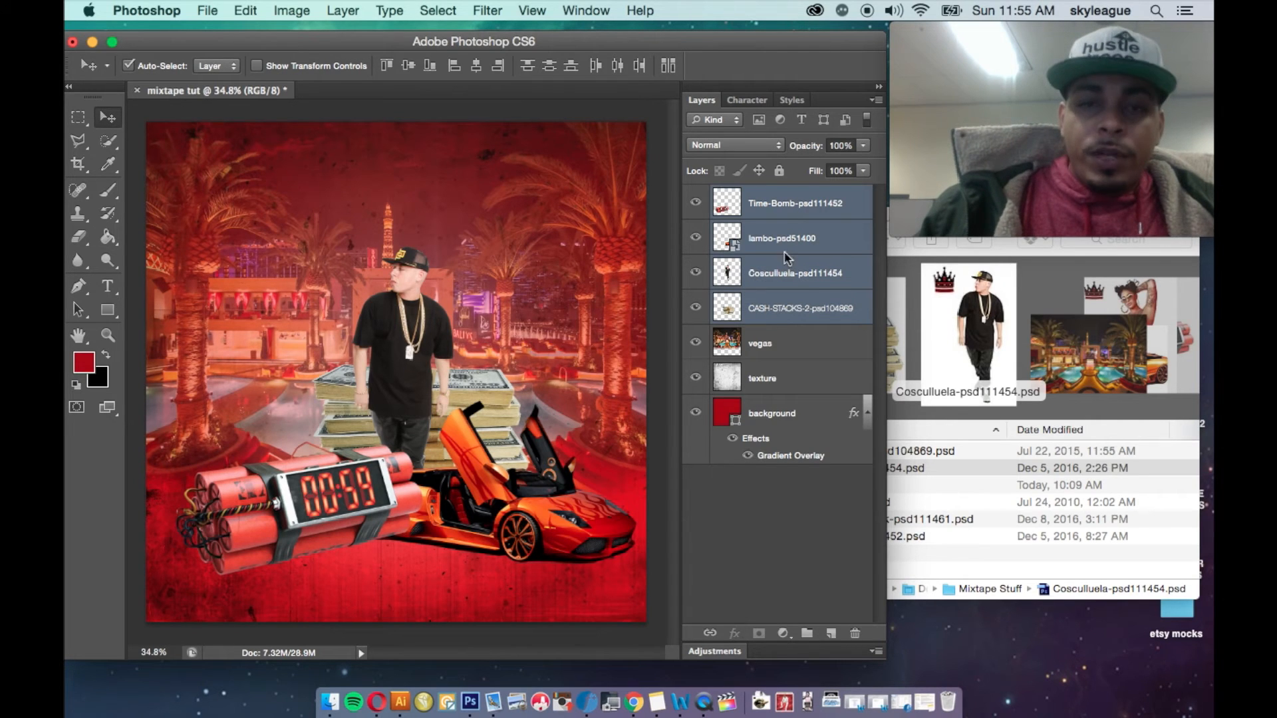
key("super+t")
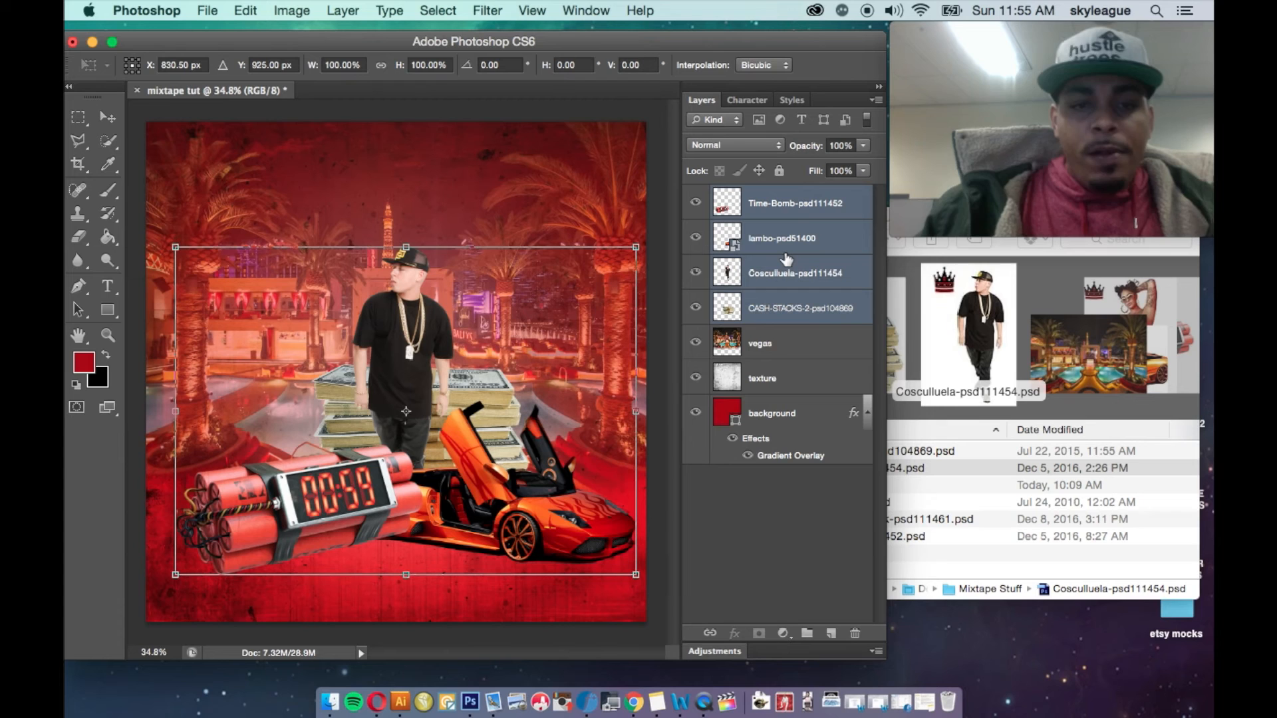
key("shift+Down")
key("shift+Down")
key("shift+Down")
key("shift+Down")
key("shift+Down")
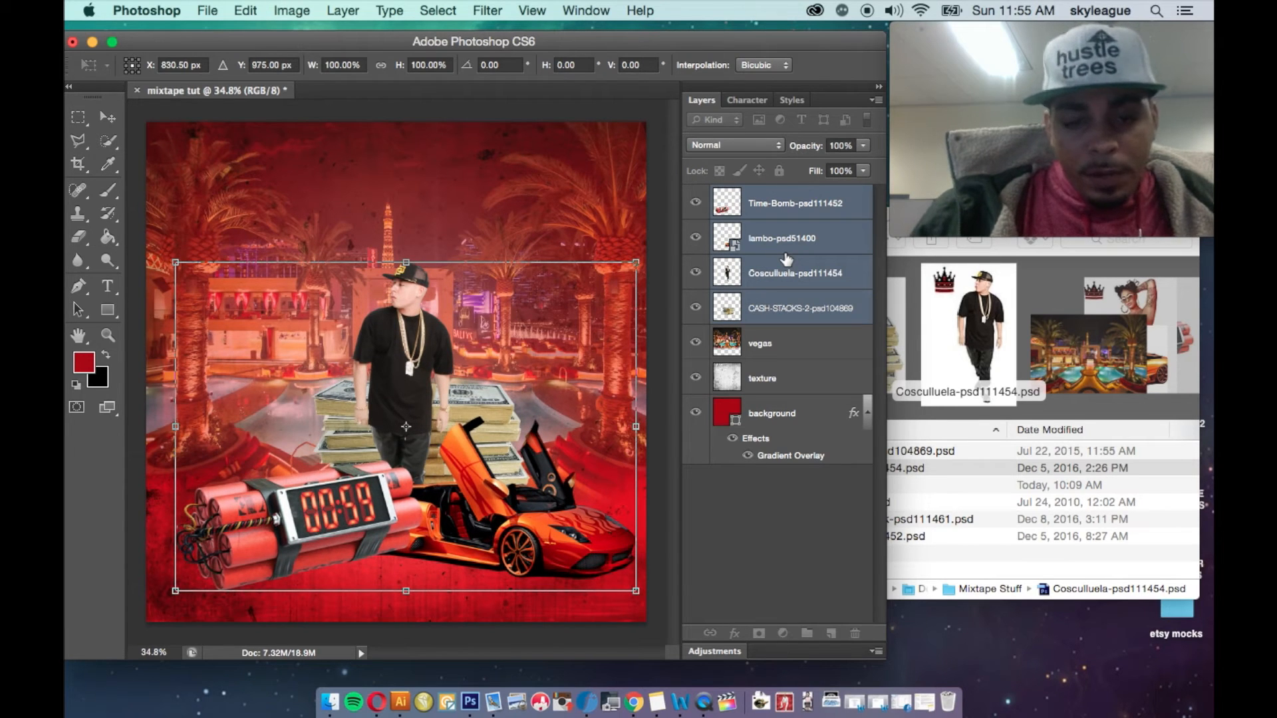
key("shift+Left")
key("shift+Up")
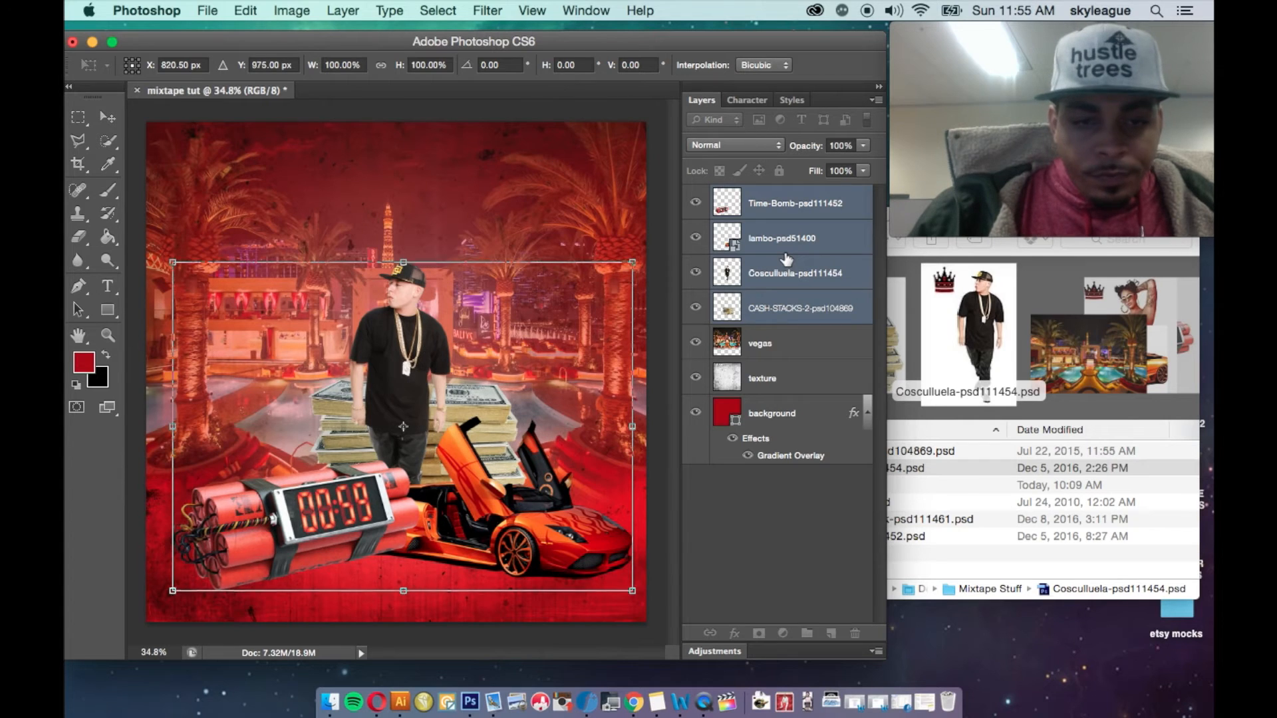
key("shift+Up")
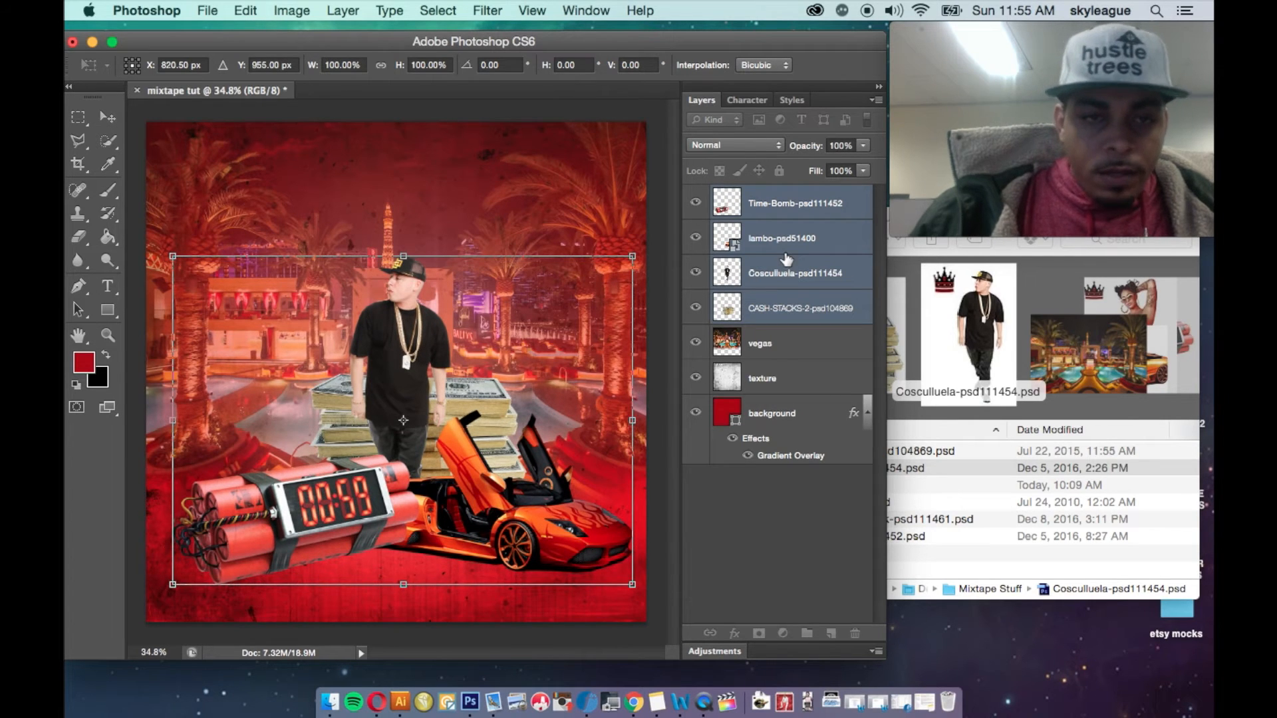
key("shift+Down")
key("shift+Up")
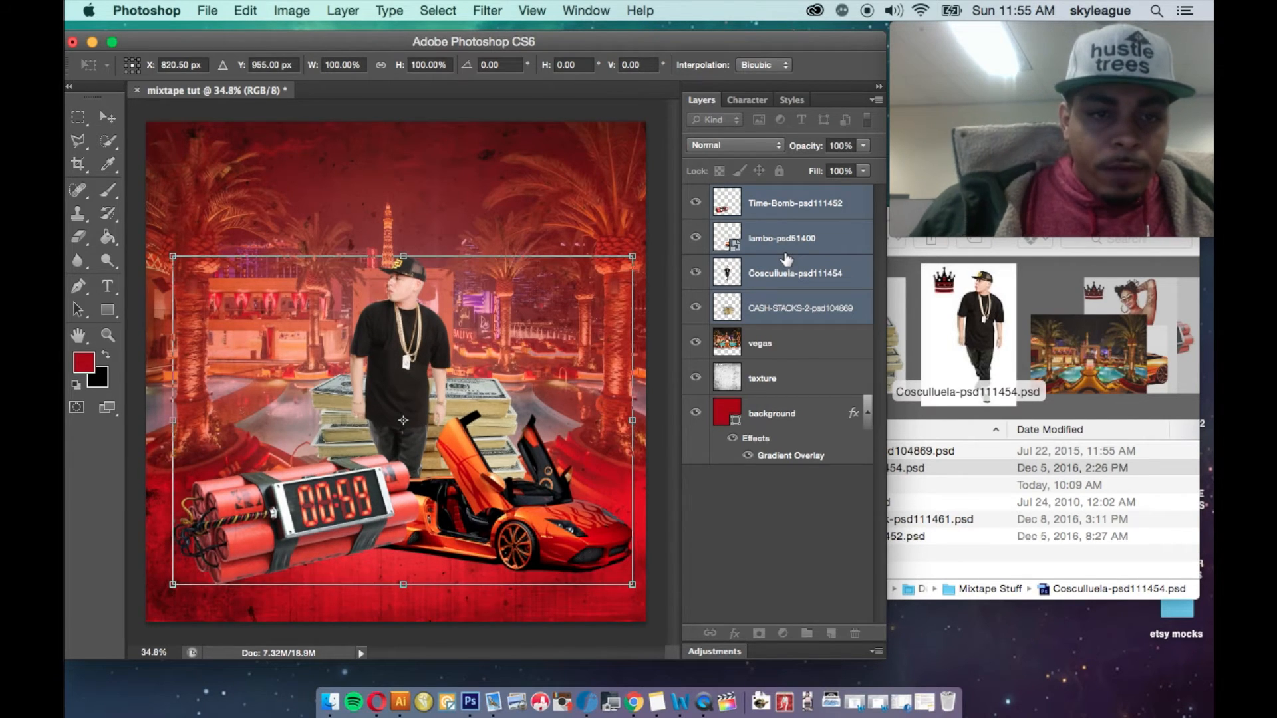
key("Return")
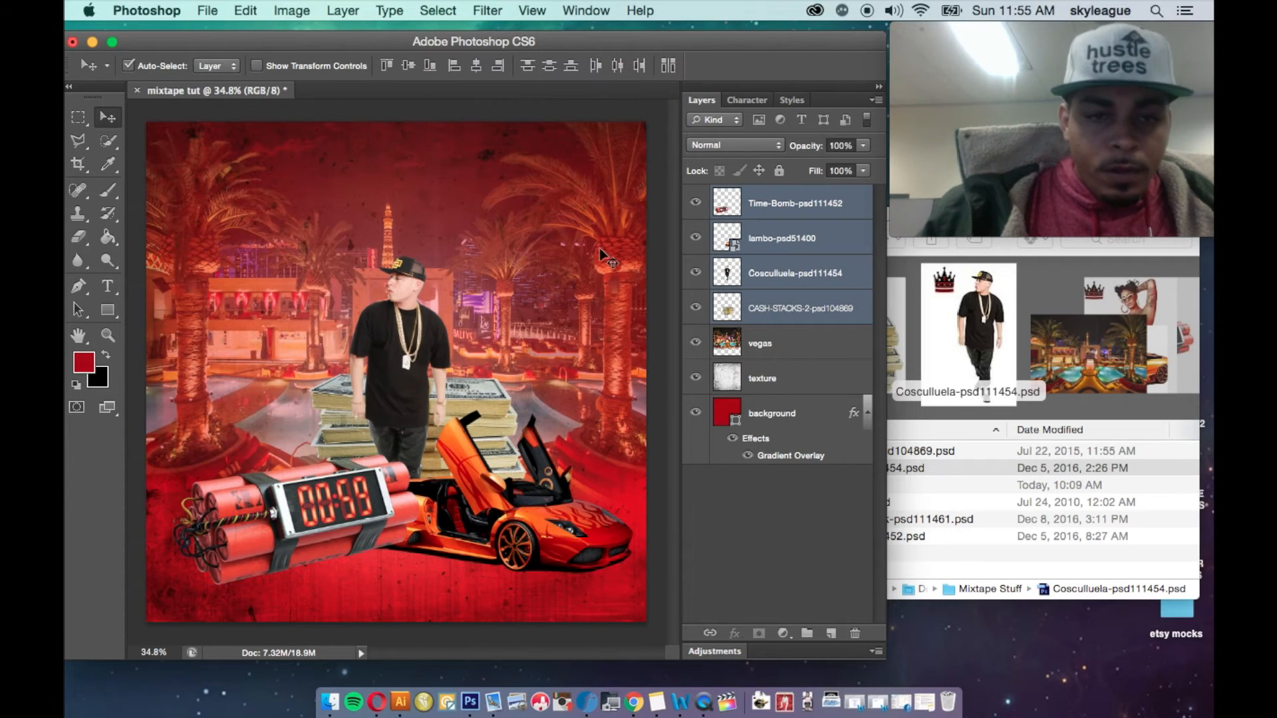
- Rename the CASH-STACKS-2-psd104869 layer as "cash"
left_click(499, 351)
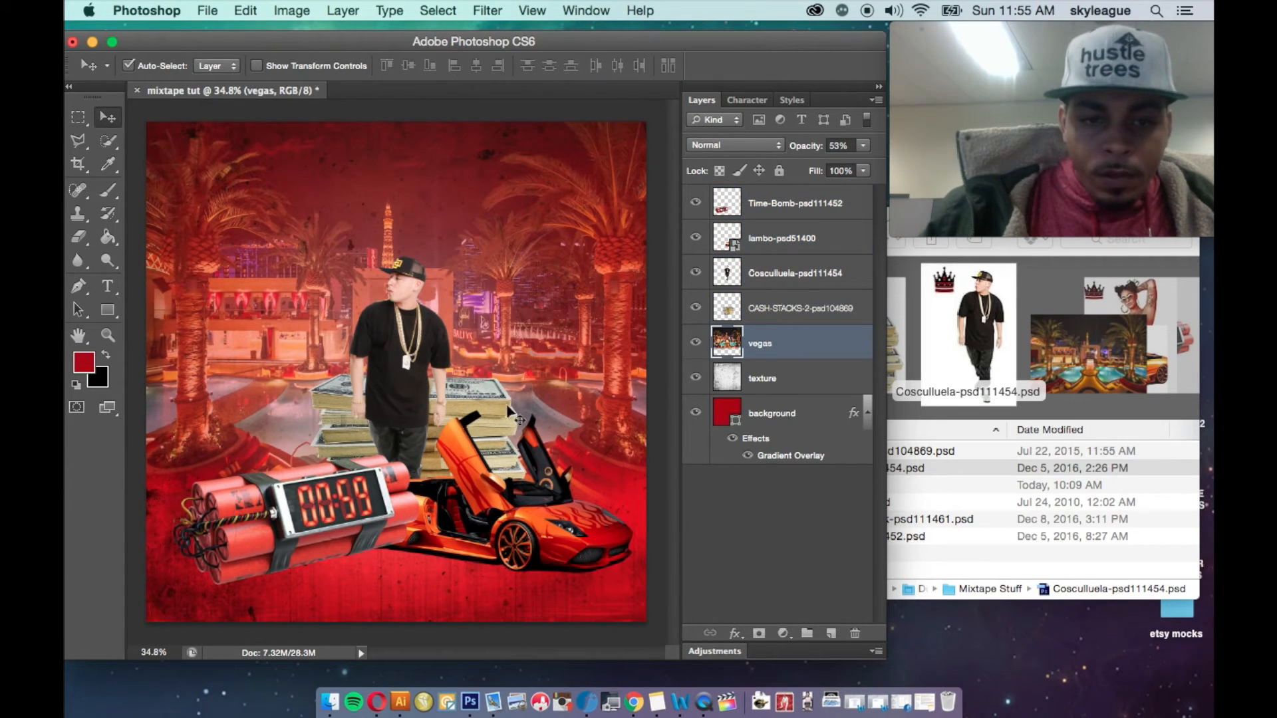
left_click(770, 309)
double_click(763, 310)
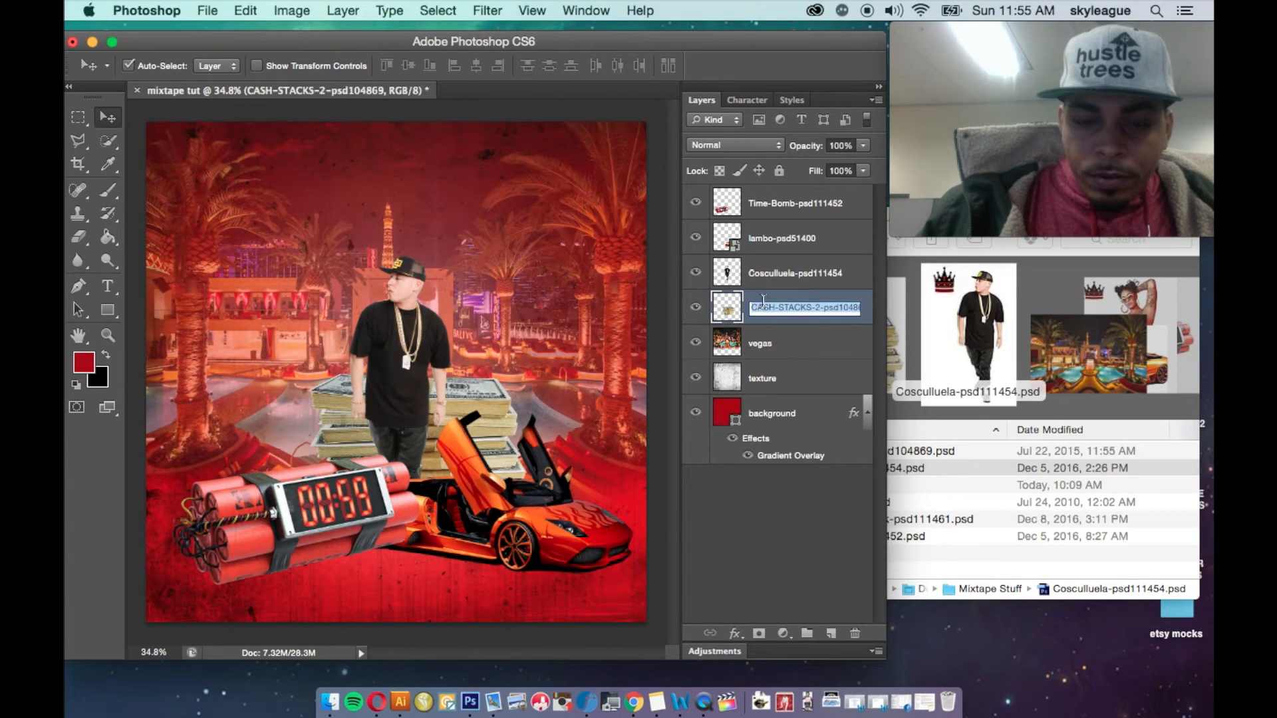
type("cash")
key("Return")
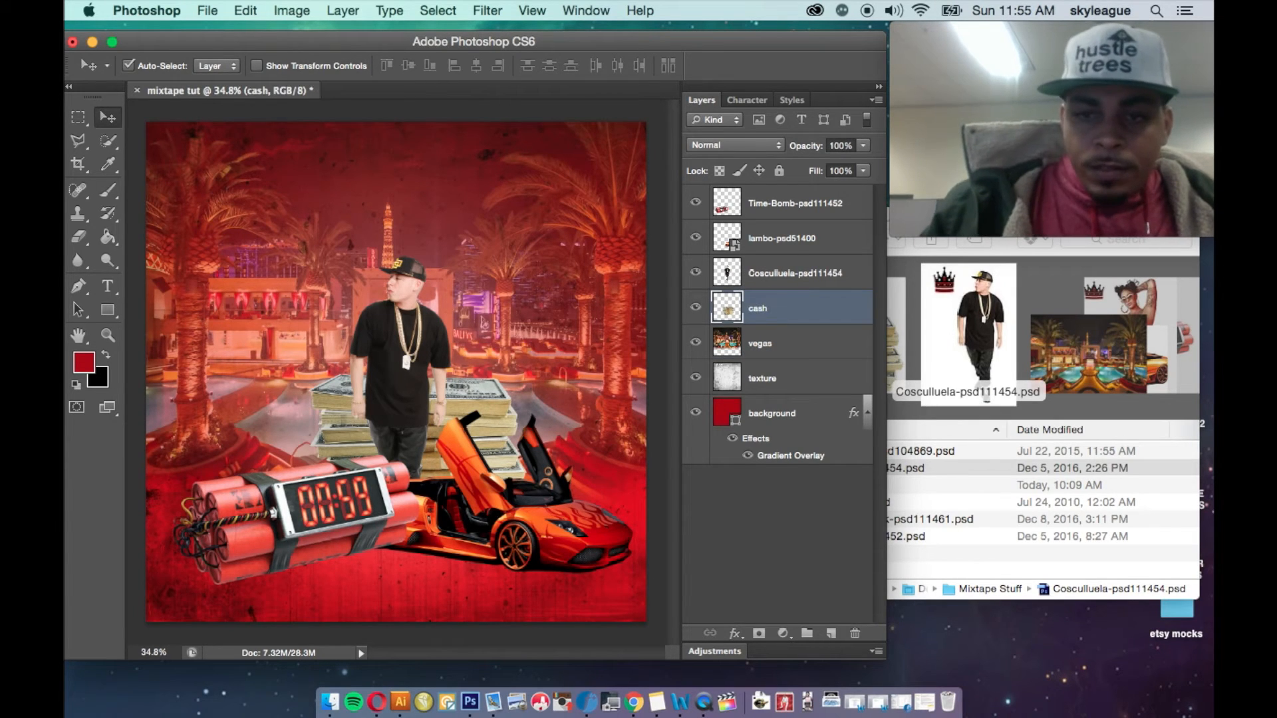
- Rename the Cosculluela-psd111454 layer as "man" and the lambo-psd51400 layer as "car"
left_click(773, 275)
double_click(773, 273)
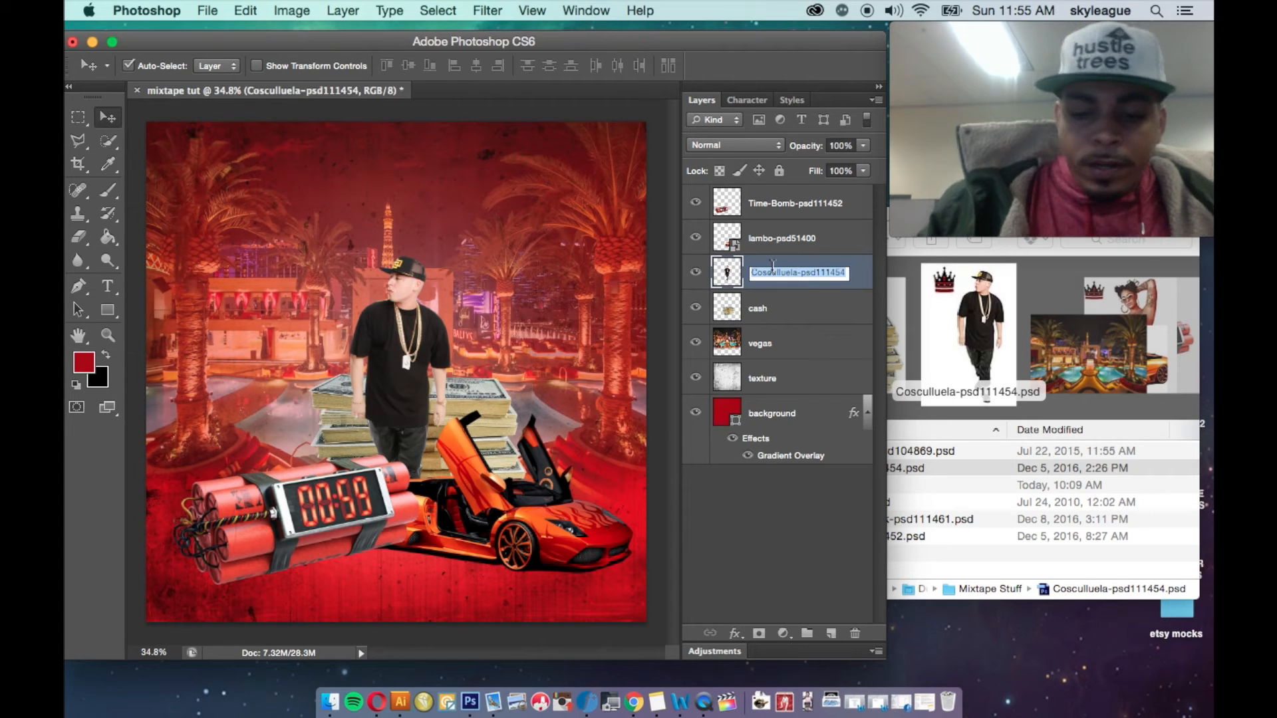
type("man")
key("Return")
left_click(785, 241)
double_click(785, 239)
type("car")
key("Return")
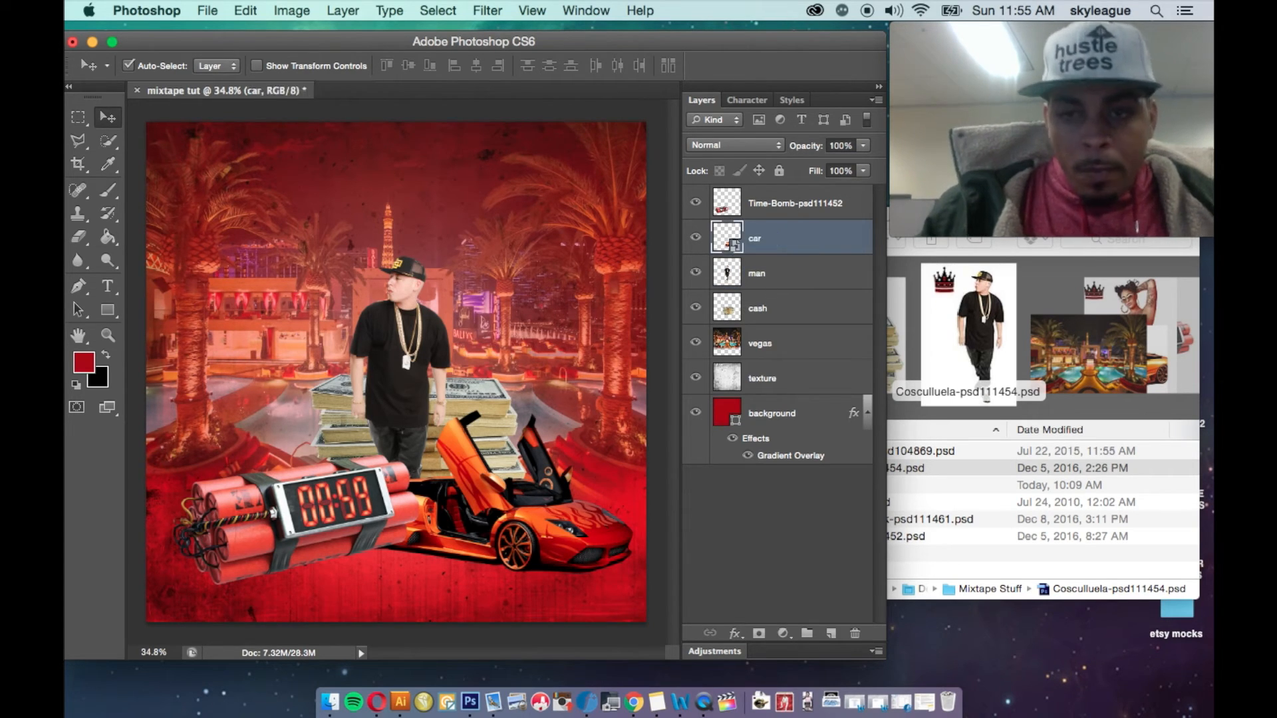
- Rename the Time-Bomb-psd111452 layer as "dynamite"
left_click(812, 206)
double_click(804, 205)
type("dy")
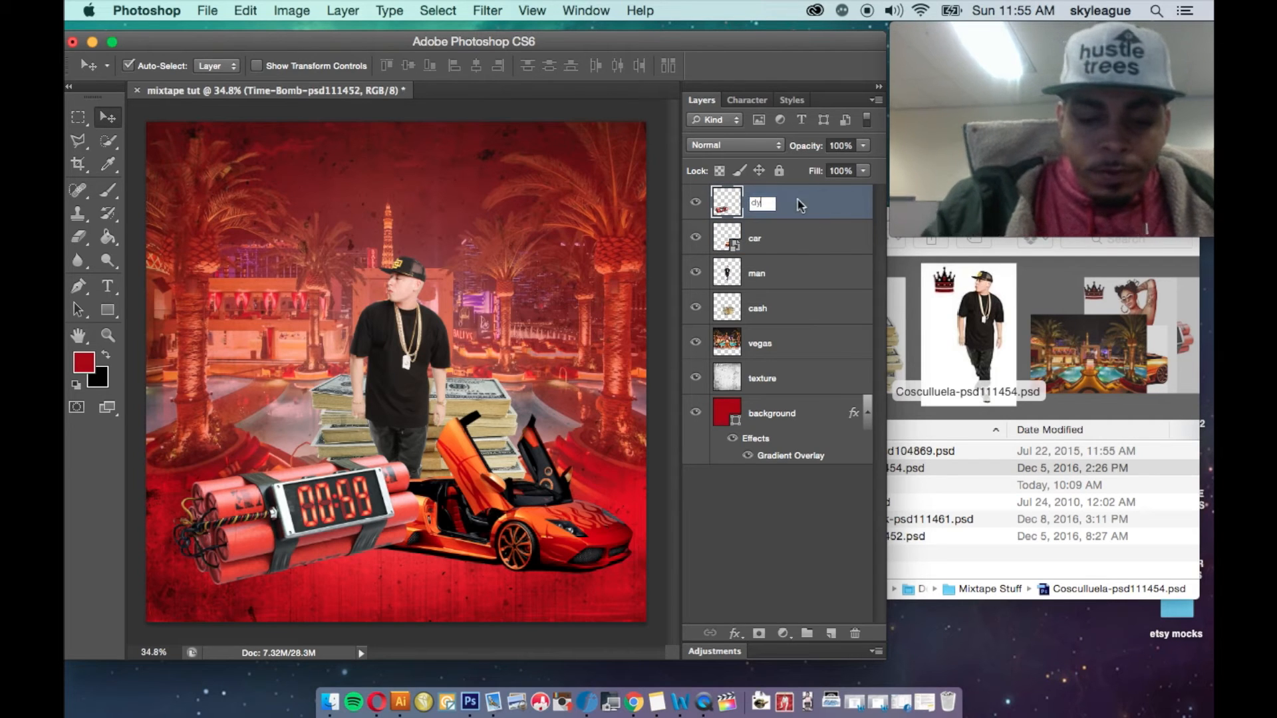
type("namite")
key("Return")
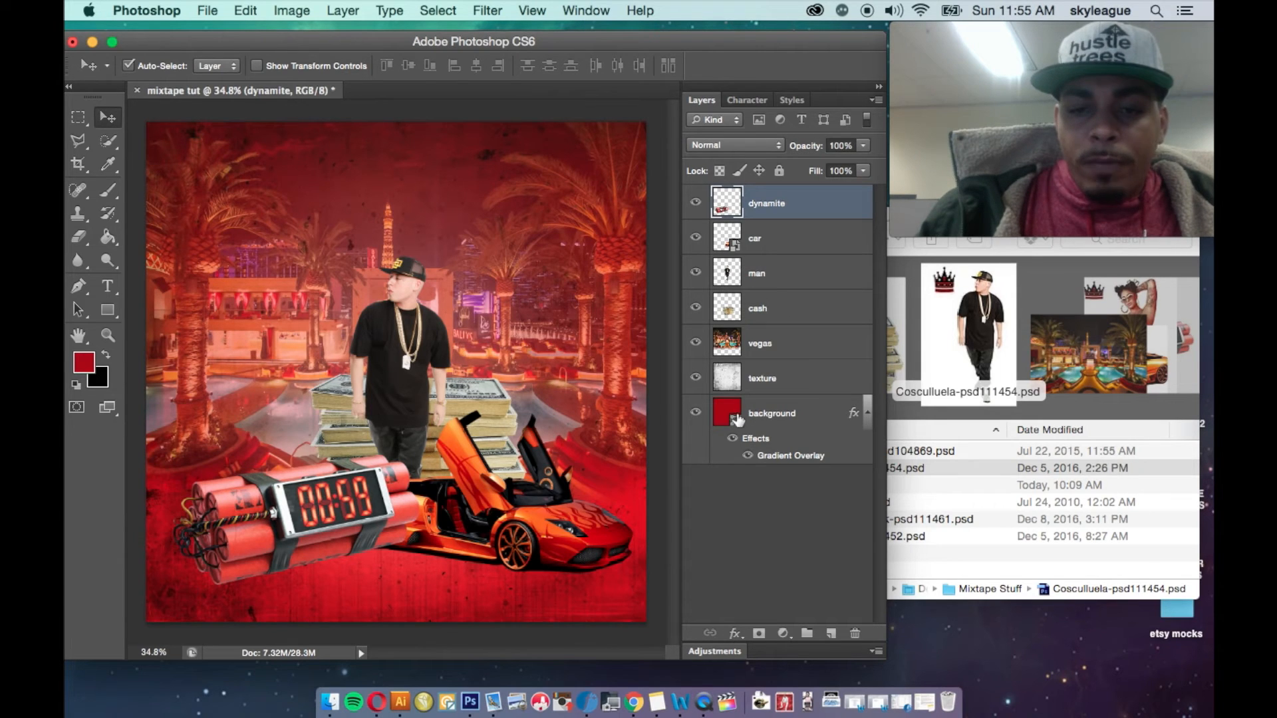
- Group the vegas, texture and background layers and name the group "Background Stuff"
left_click(754, 347)
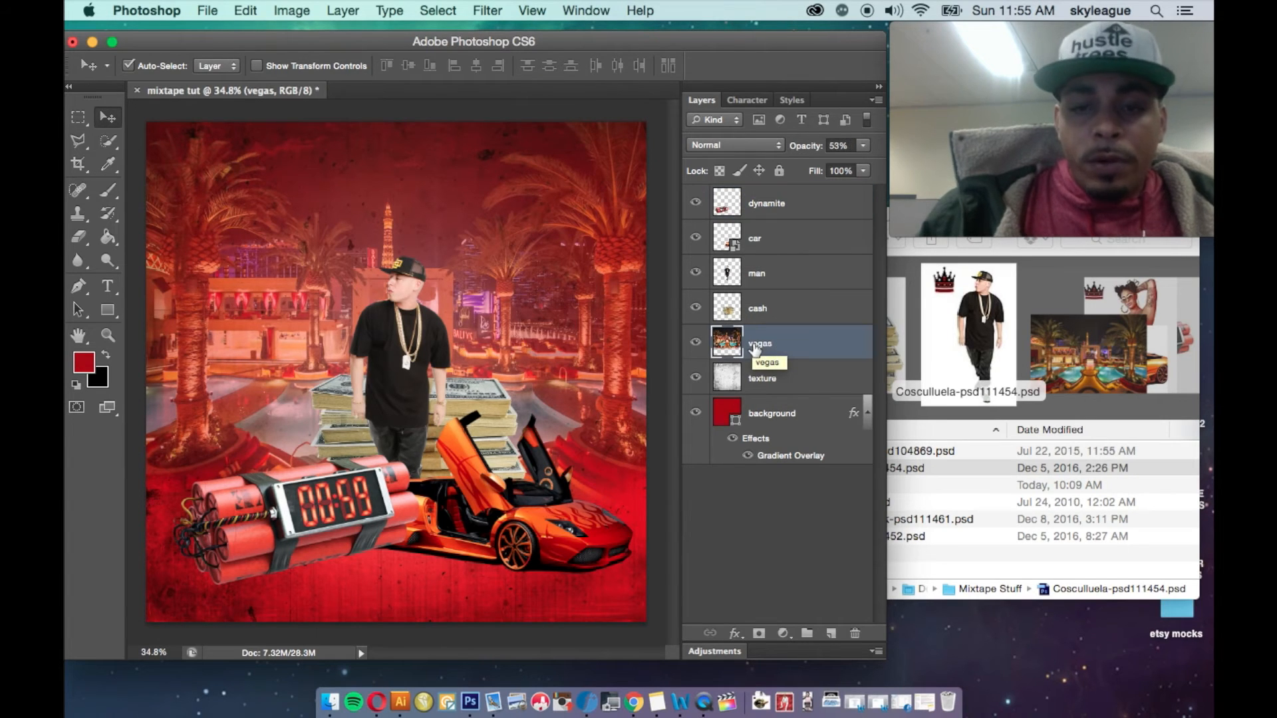
left_click(771, 415, "shift")
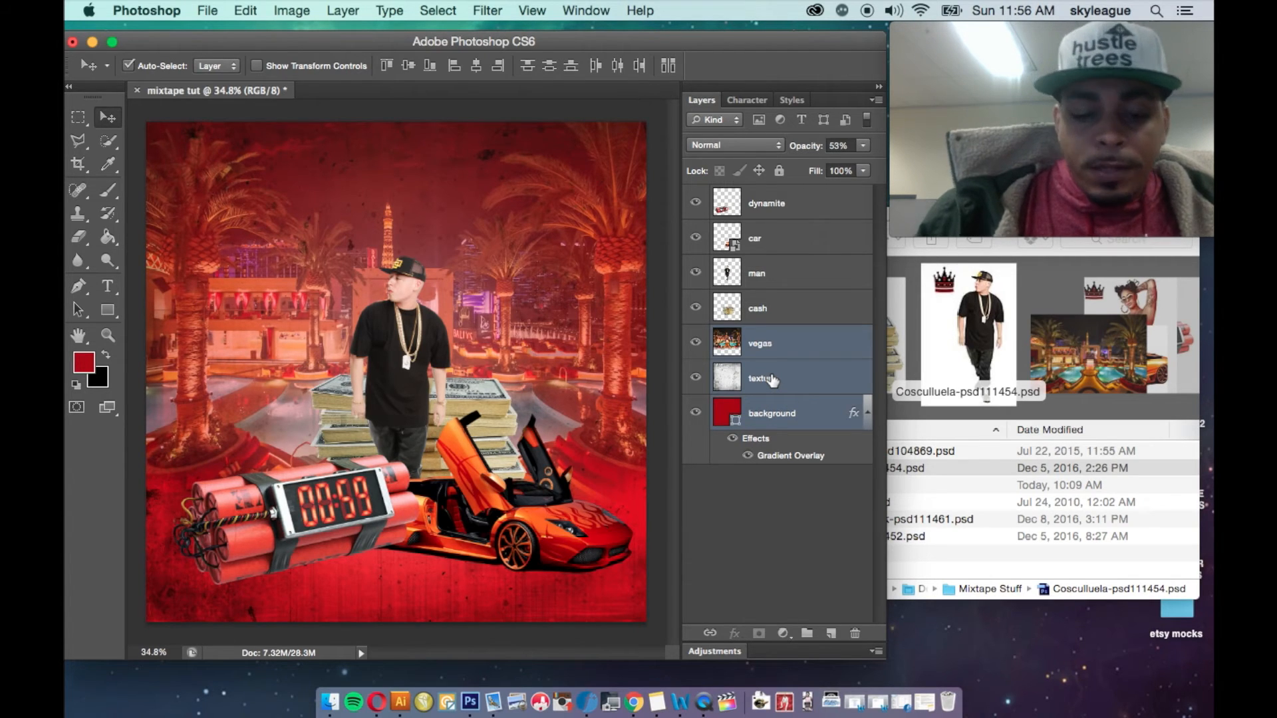
key("super+g")
double_click(758, 337)
type("Bac")
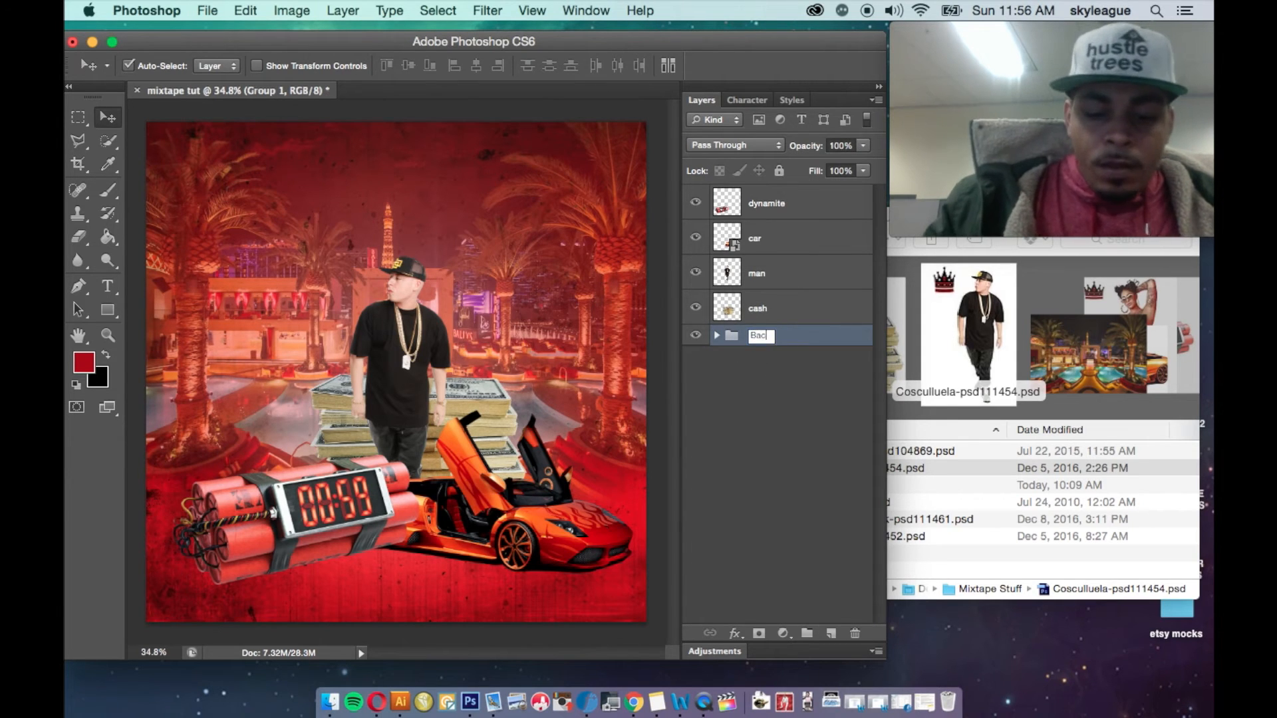
type("kground S")
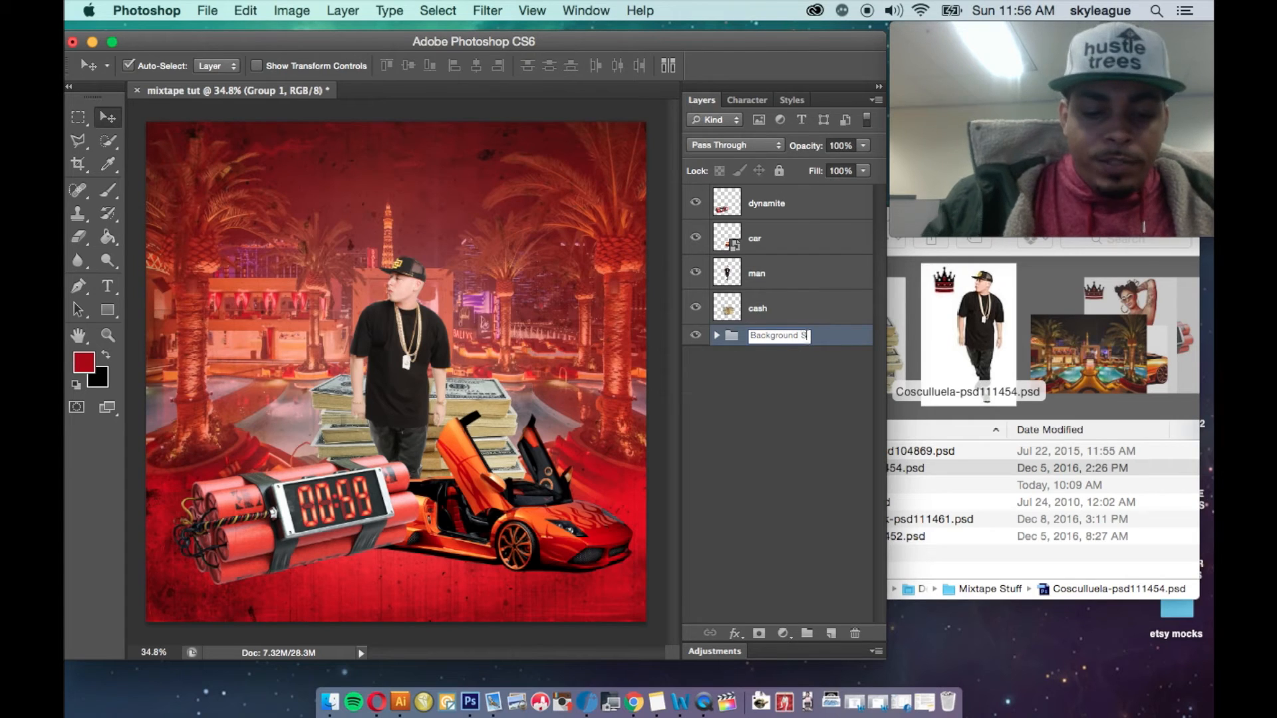
type("tuff")
key("Return")
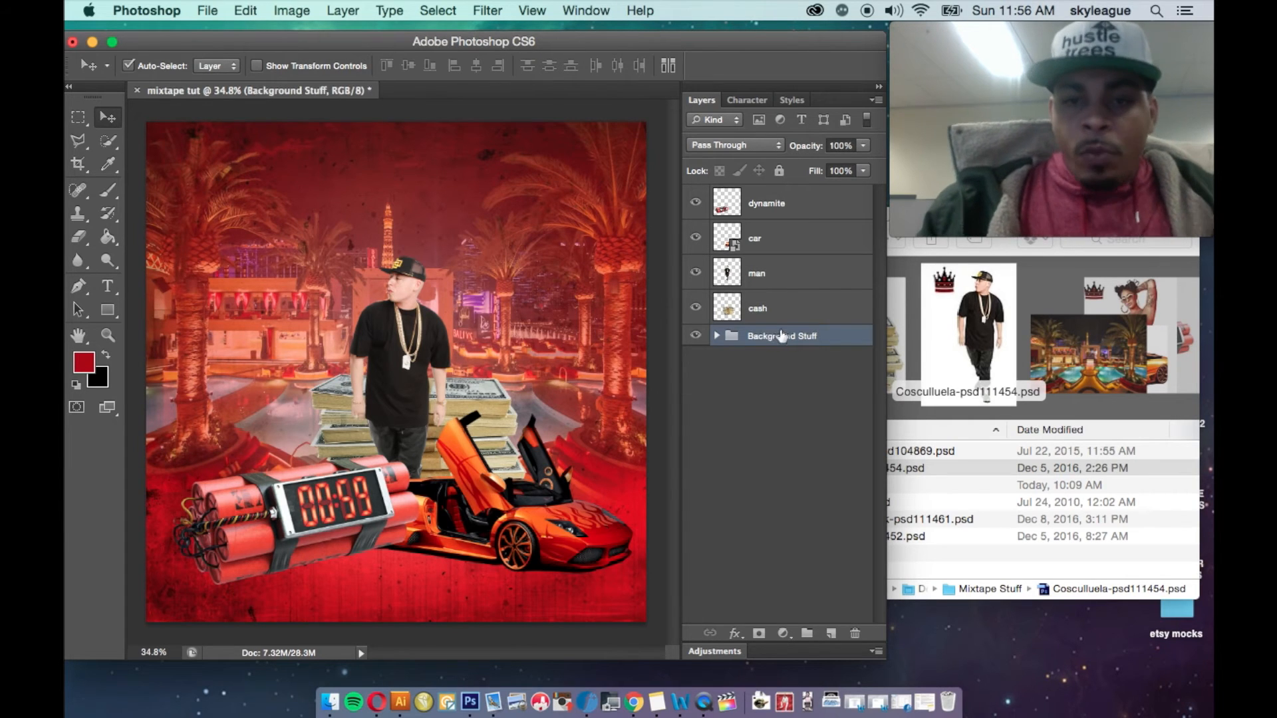
- Group the cash, man, car and dynamite layers and name the group "Elements"
left_click(763, 315)
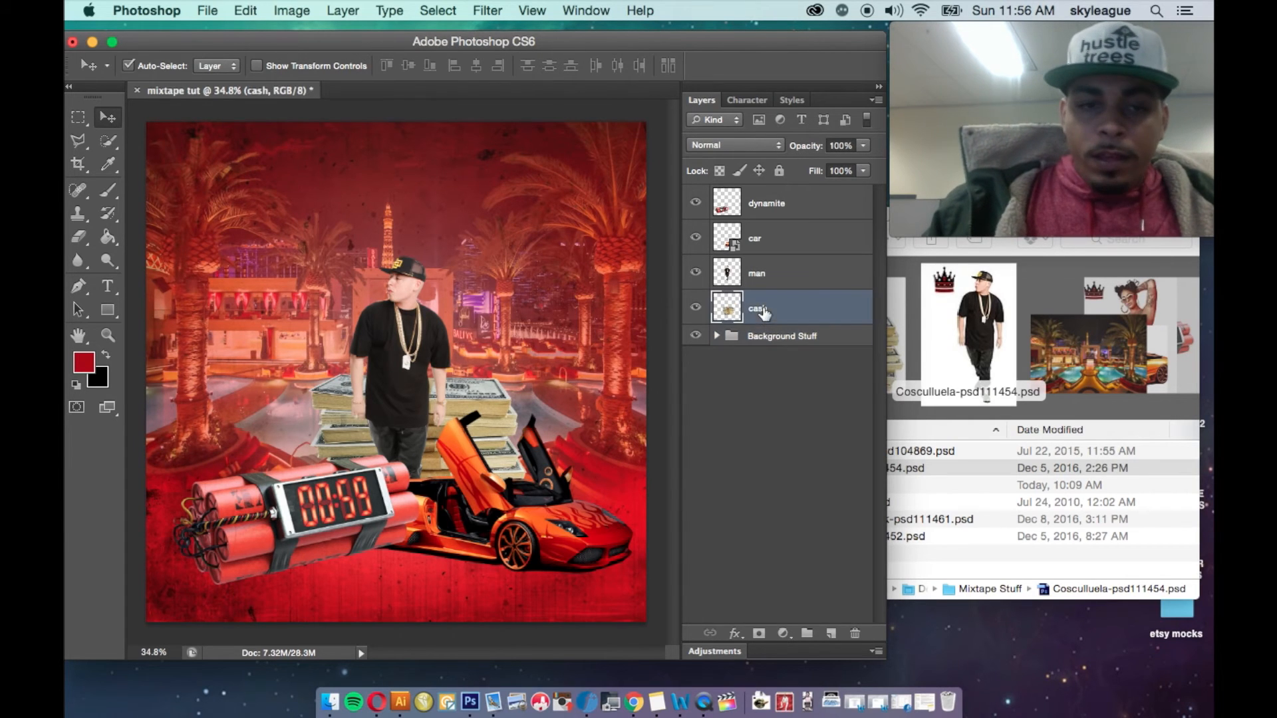
key("super+g")
double_click(758, 196)
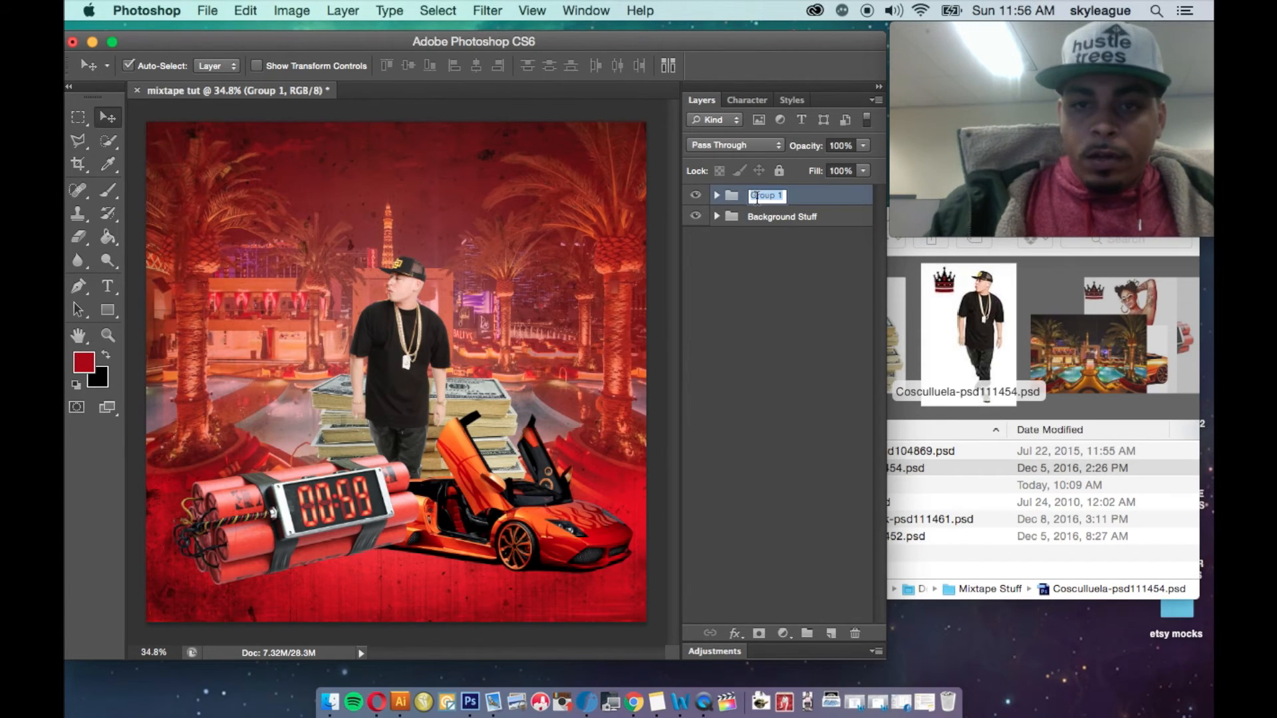
type("Elements")
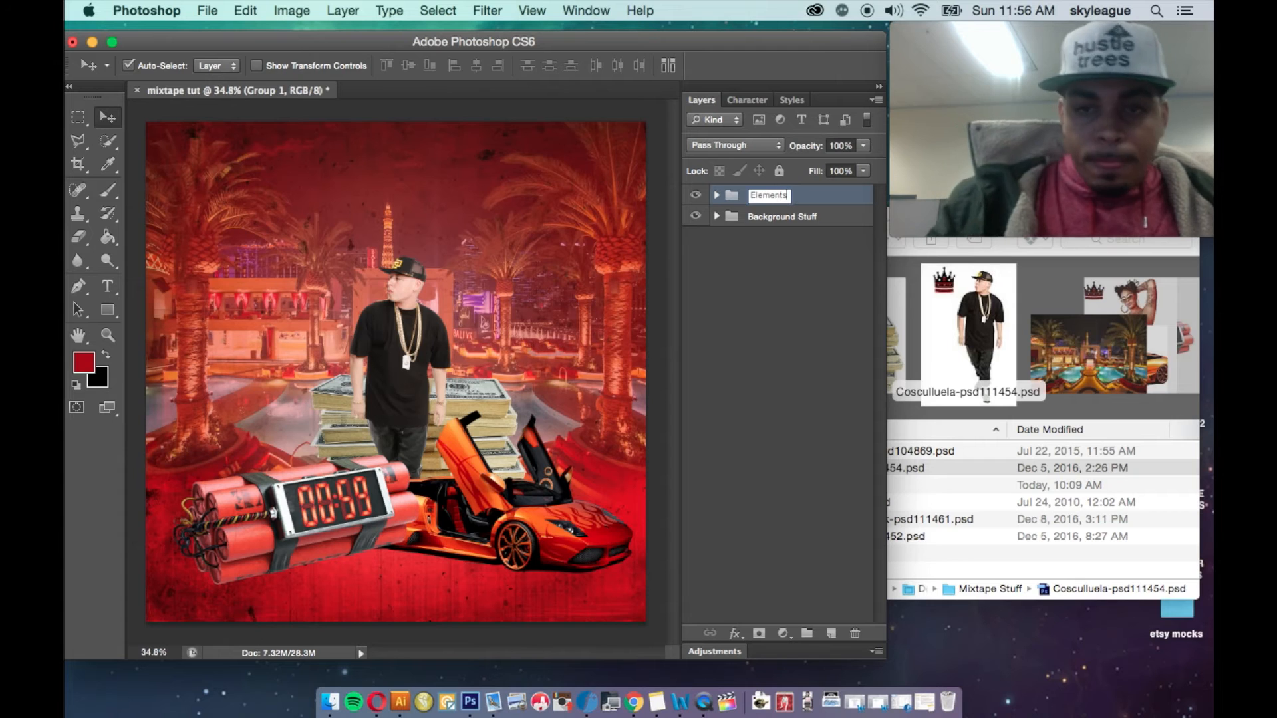
key("Return")
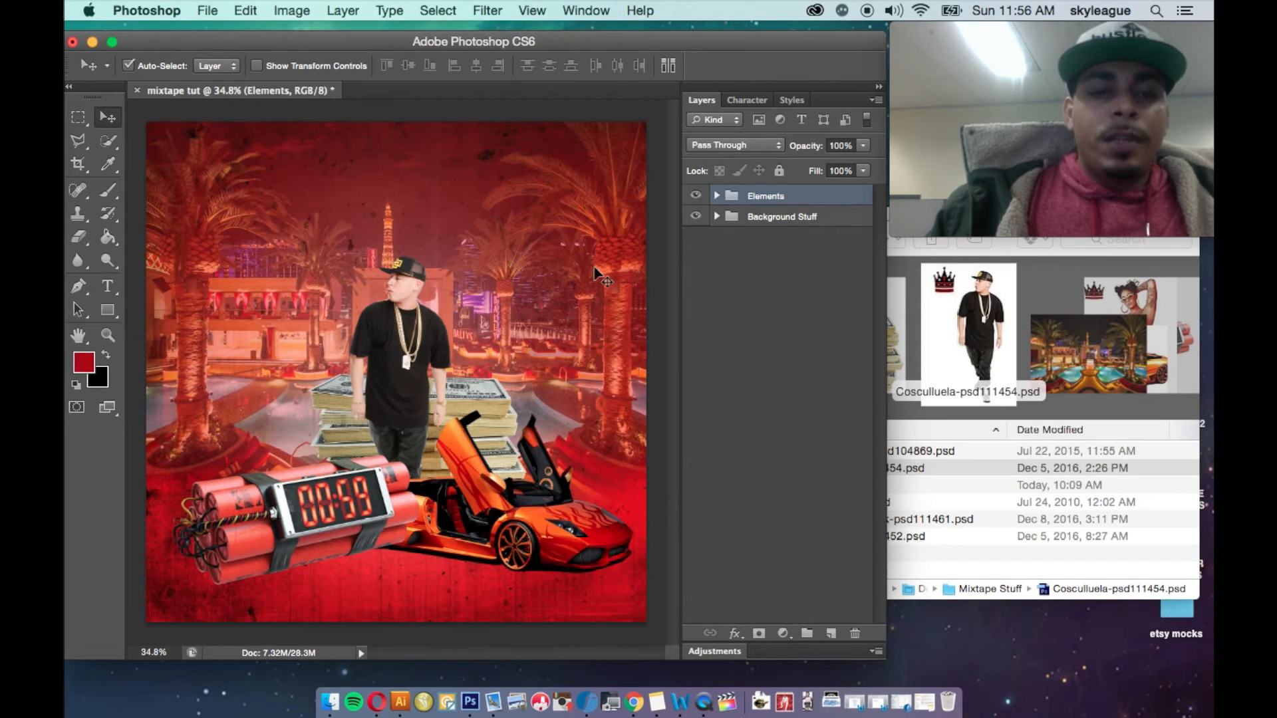
- Open the man layer in the Topaz Detail 3 filter
left_click(414, 292)
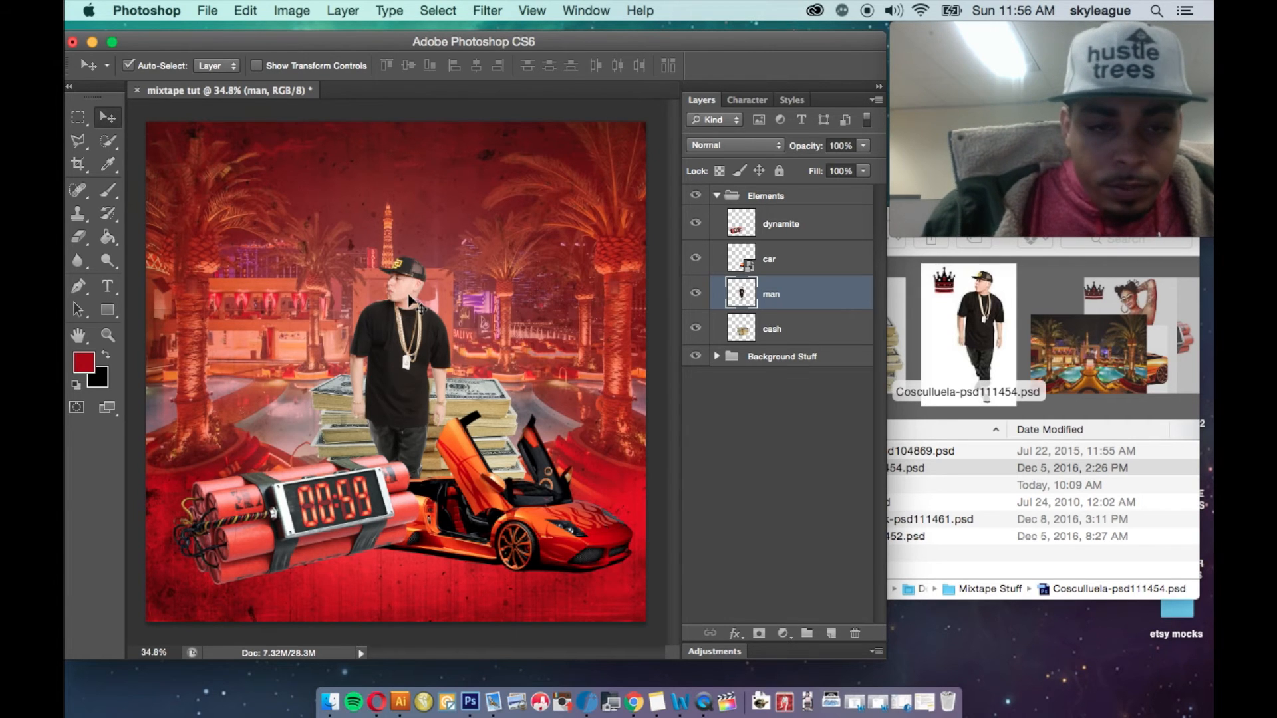
scroll(410, 314, "up", 2)
scroll(408, 293, "up", 6)
scroll(408, 293, "down", 4)
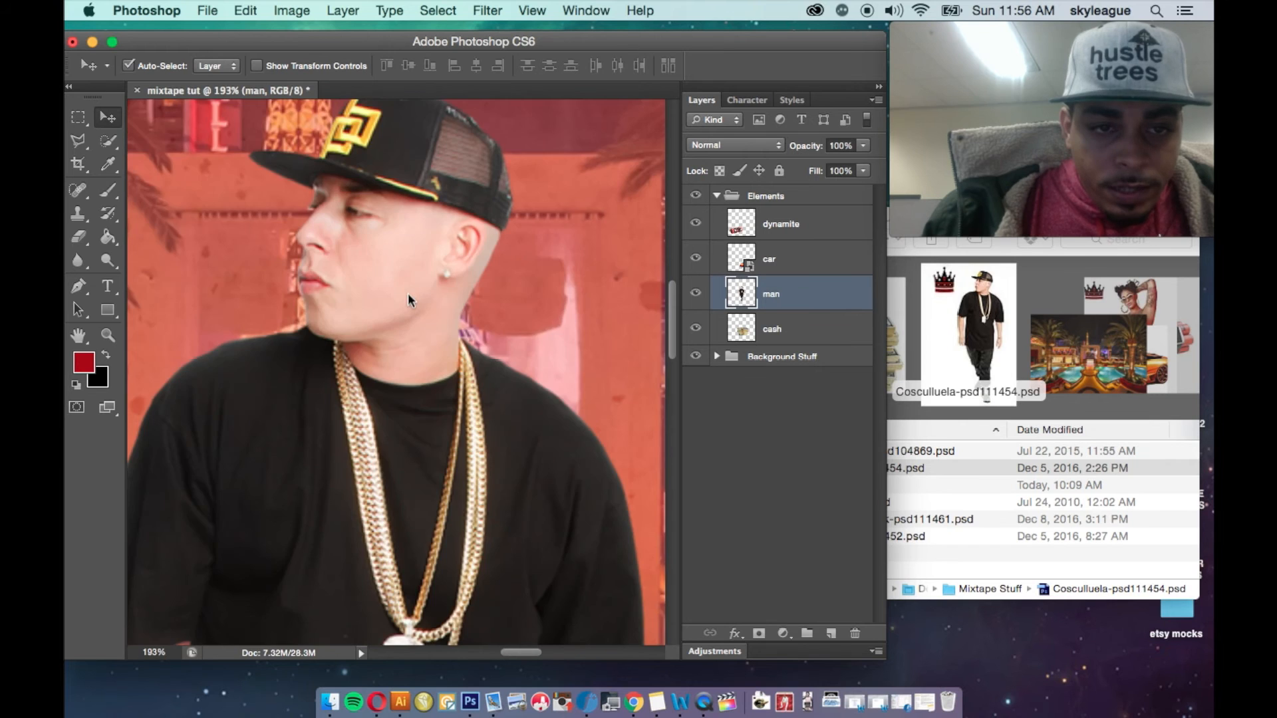
scroll(412, 332, "down", 2)
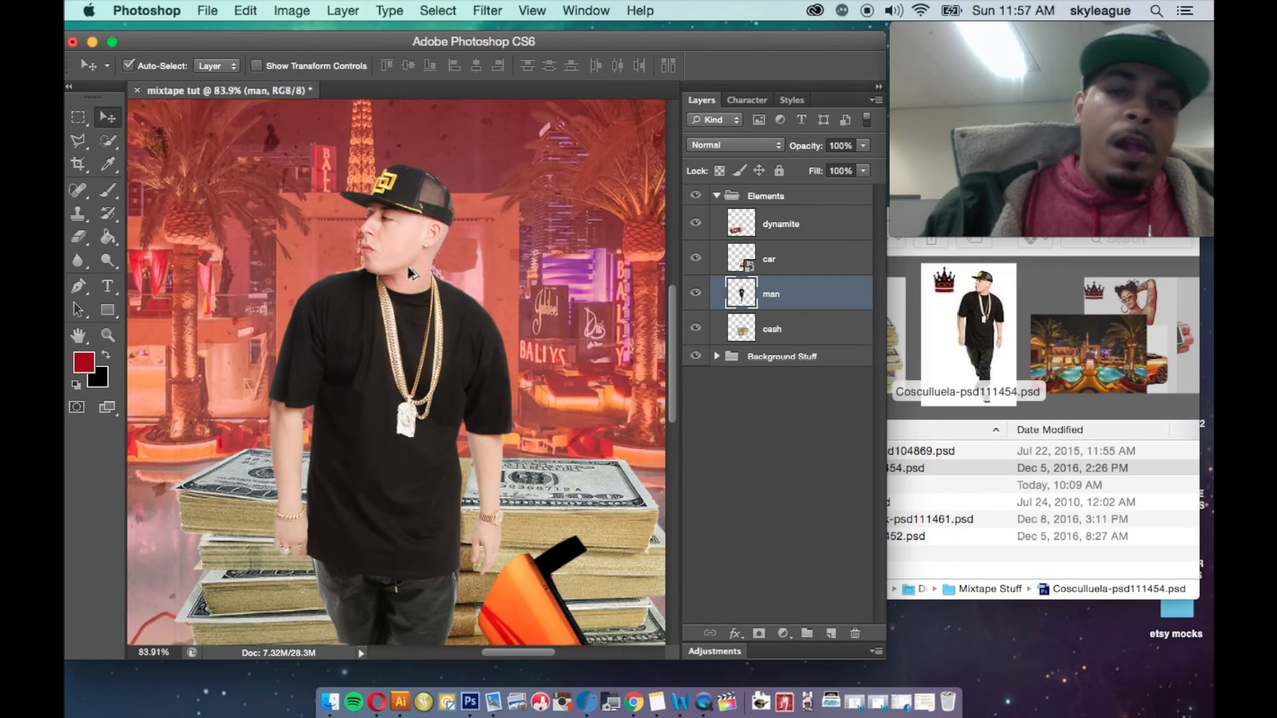
key("super+0")
scroll(432, 259, "up", 5)
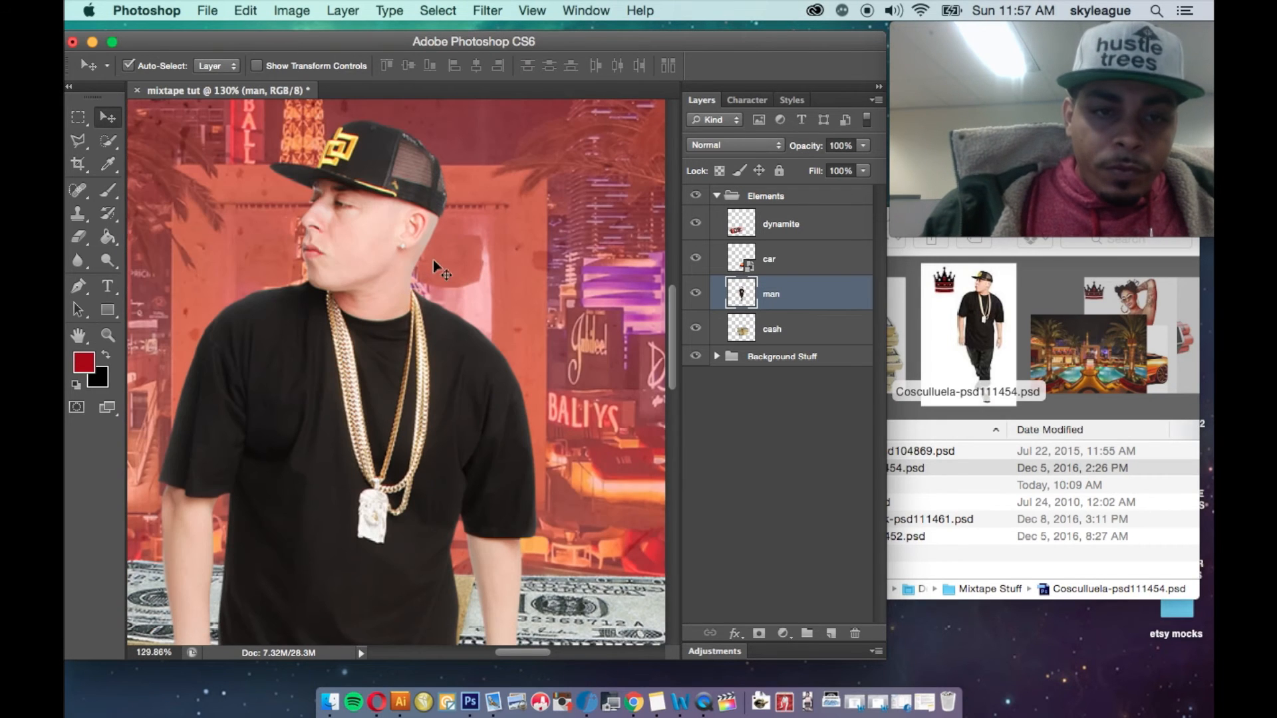
left_click(494, 9)
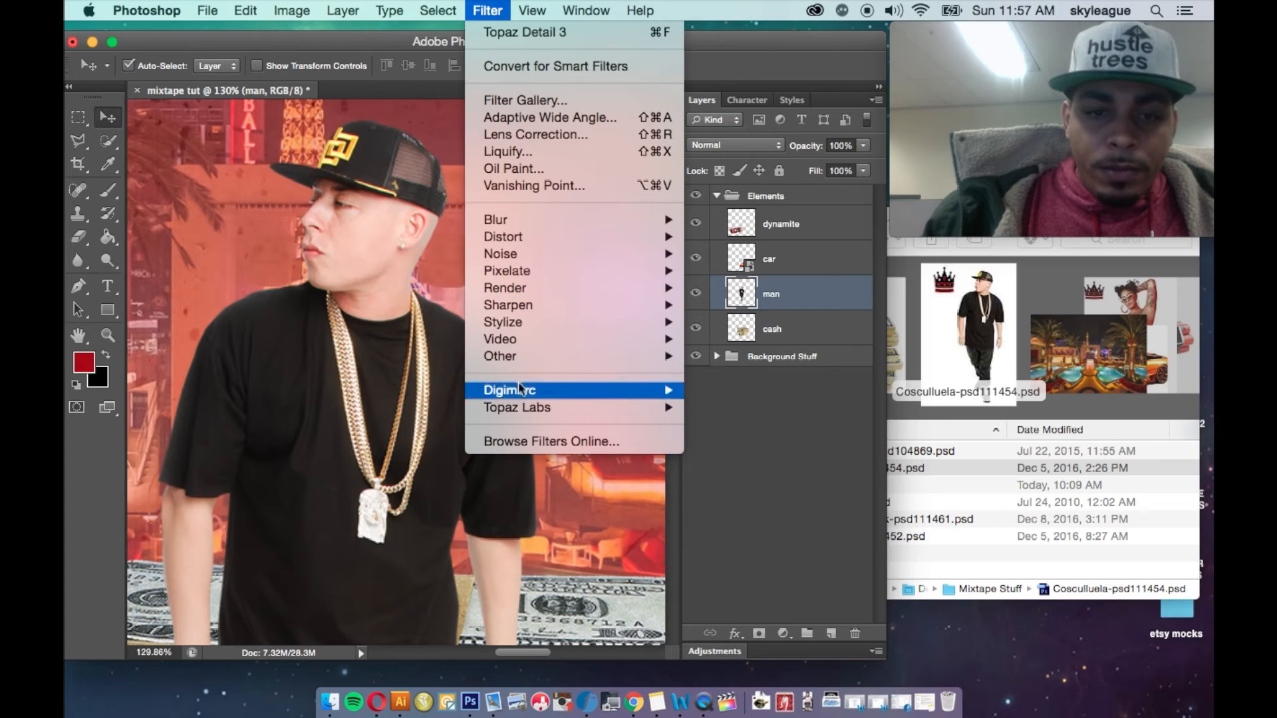
mouse_move(517, 407)
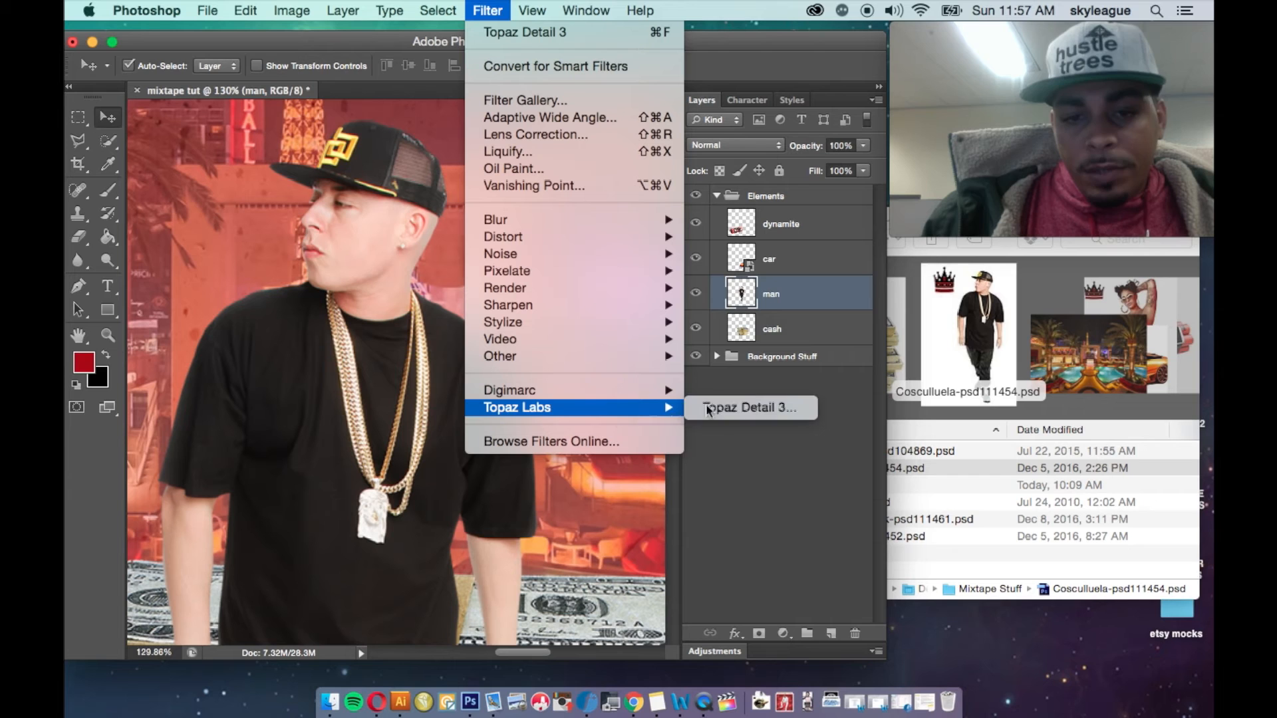
left_click(742, 410)
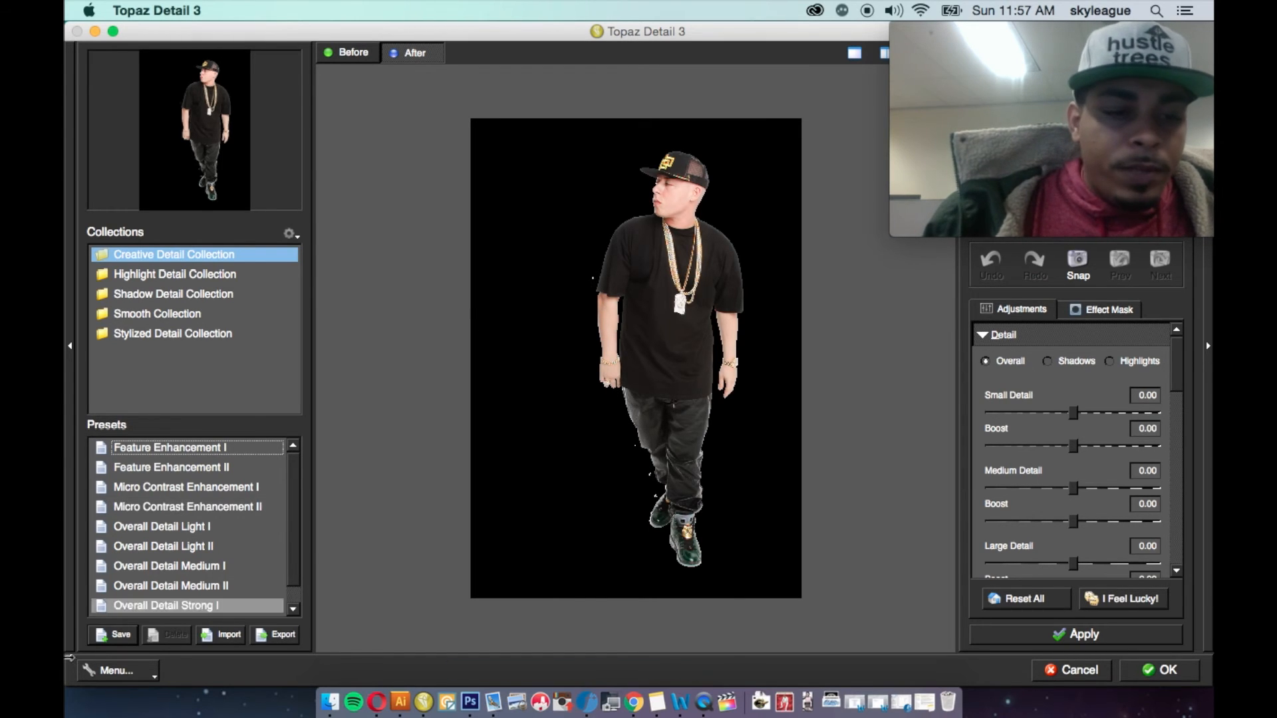
- Choose the Overall Detail Strong II preset from the Creative Detail Collection for the man
scroll(186, 472, "down", 1)
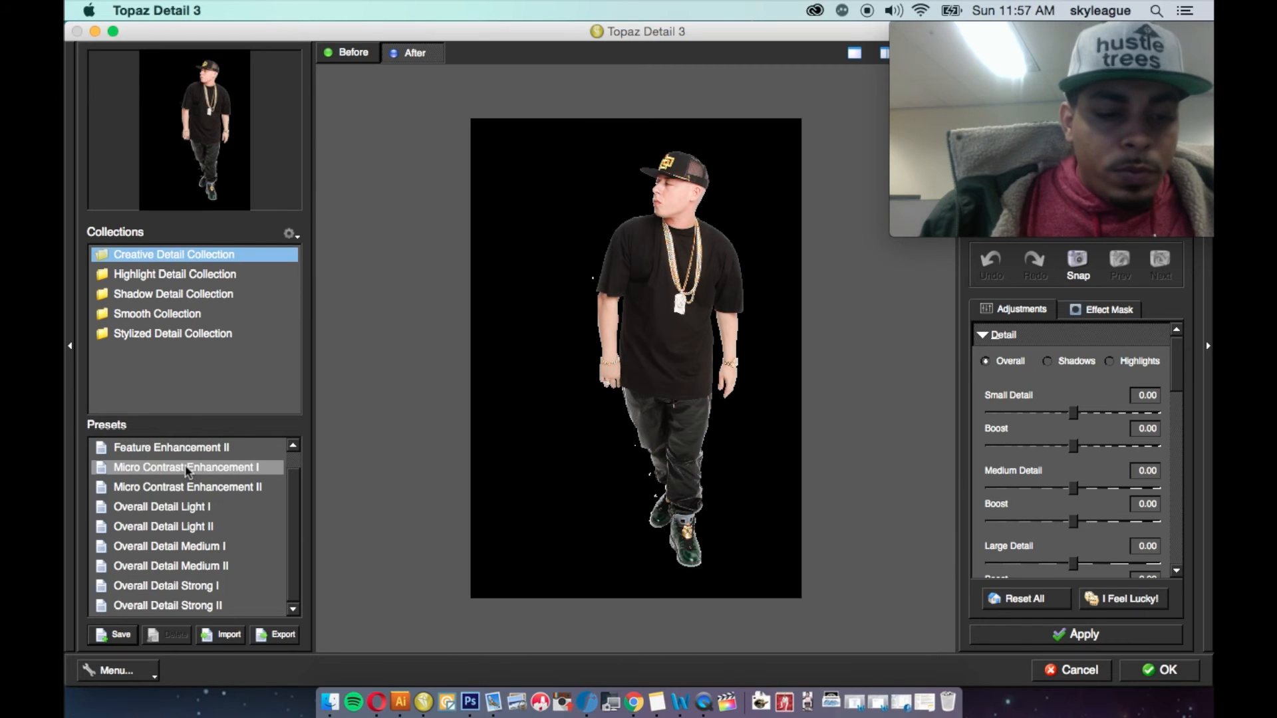
scroll(180, 468, "up", 1)
scroll(180, 469, "down", 1)
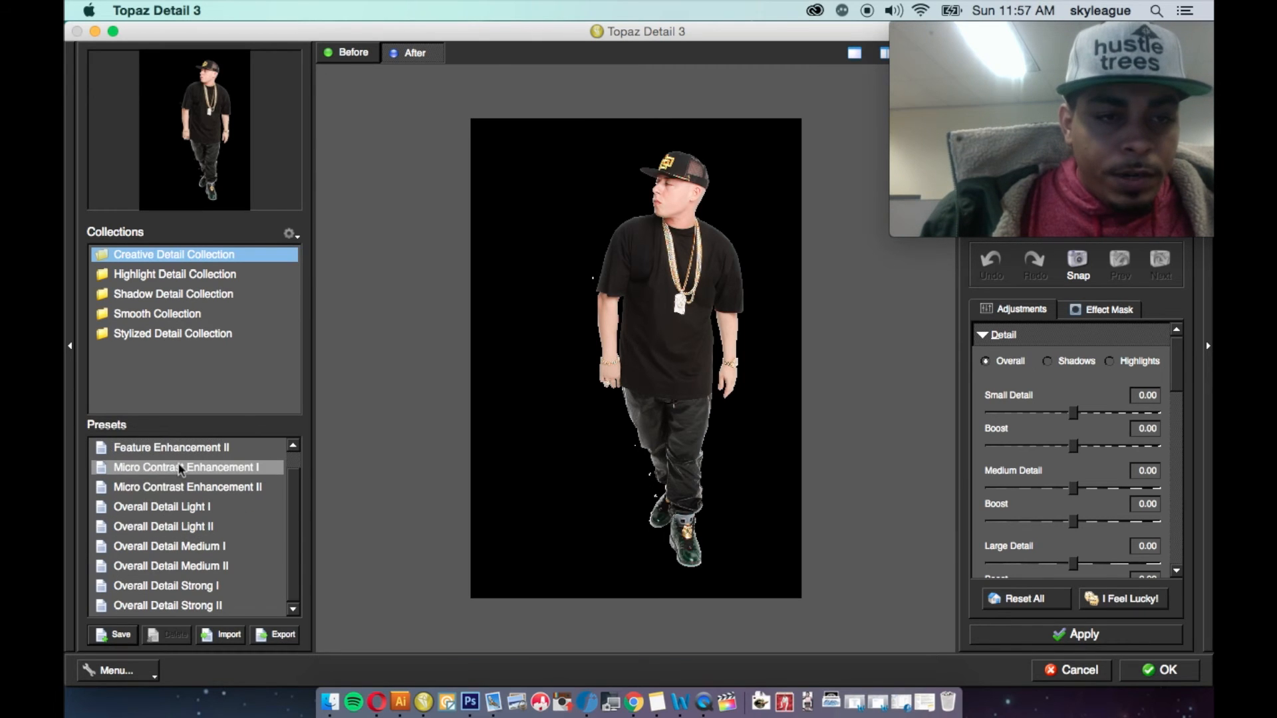
left_click(154, 605)
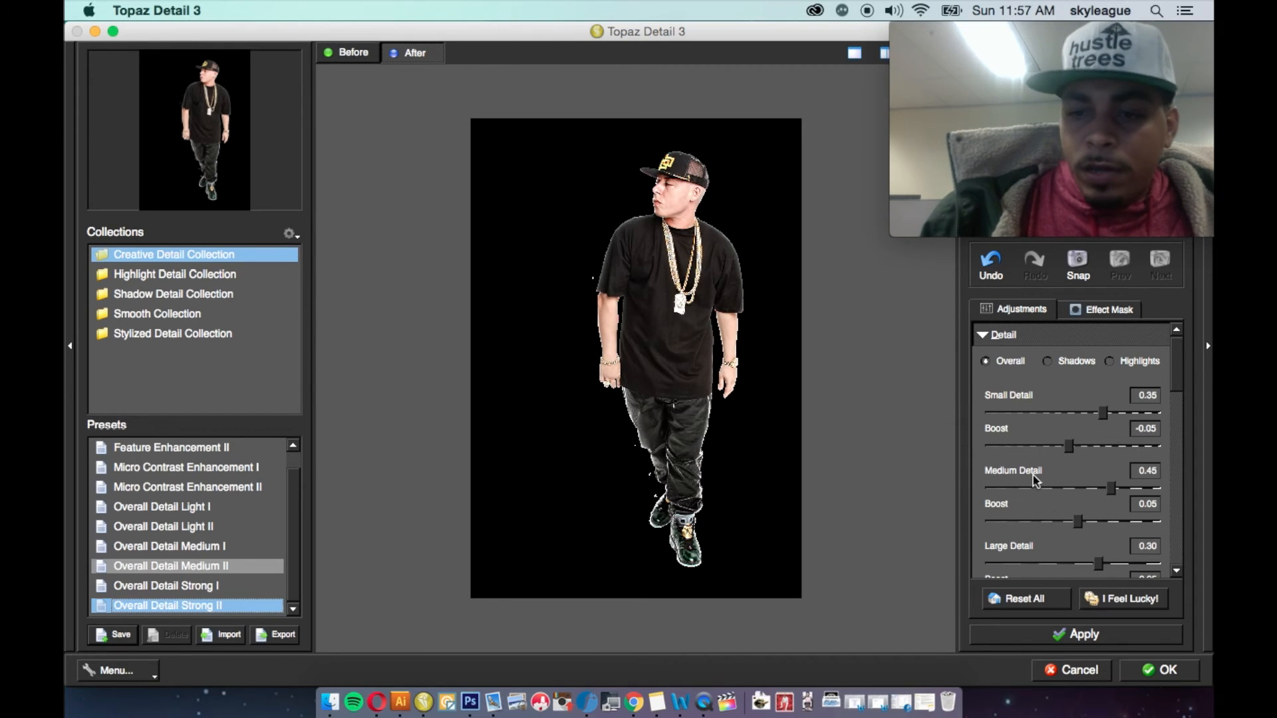
- Set the overall Small Detail to 0.68 with Boost 0.37, and Medium Detail to 0.62 with Boost 0.27
scroll(1033, 480, "down", 2)
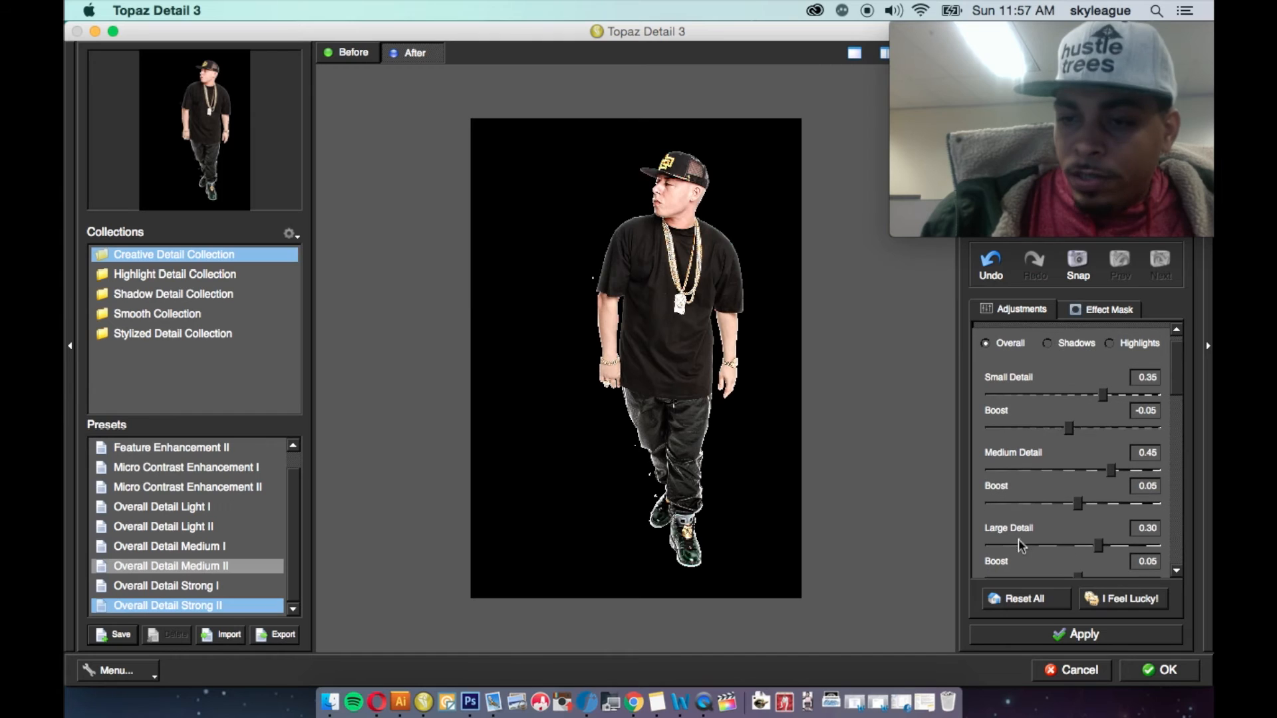
left_click(1131, 395)
left_click(1104, 427)
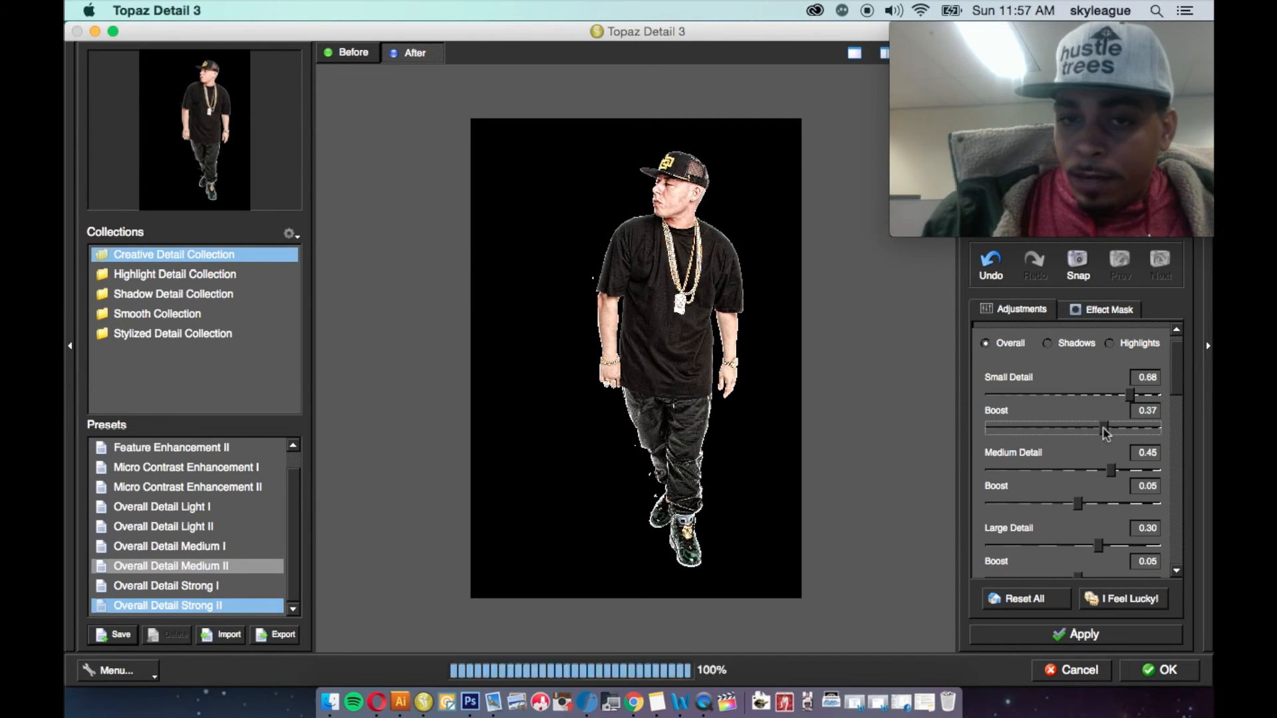
left_click(1124, 471)
left_click(1096, 504)
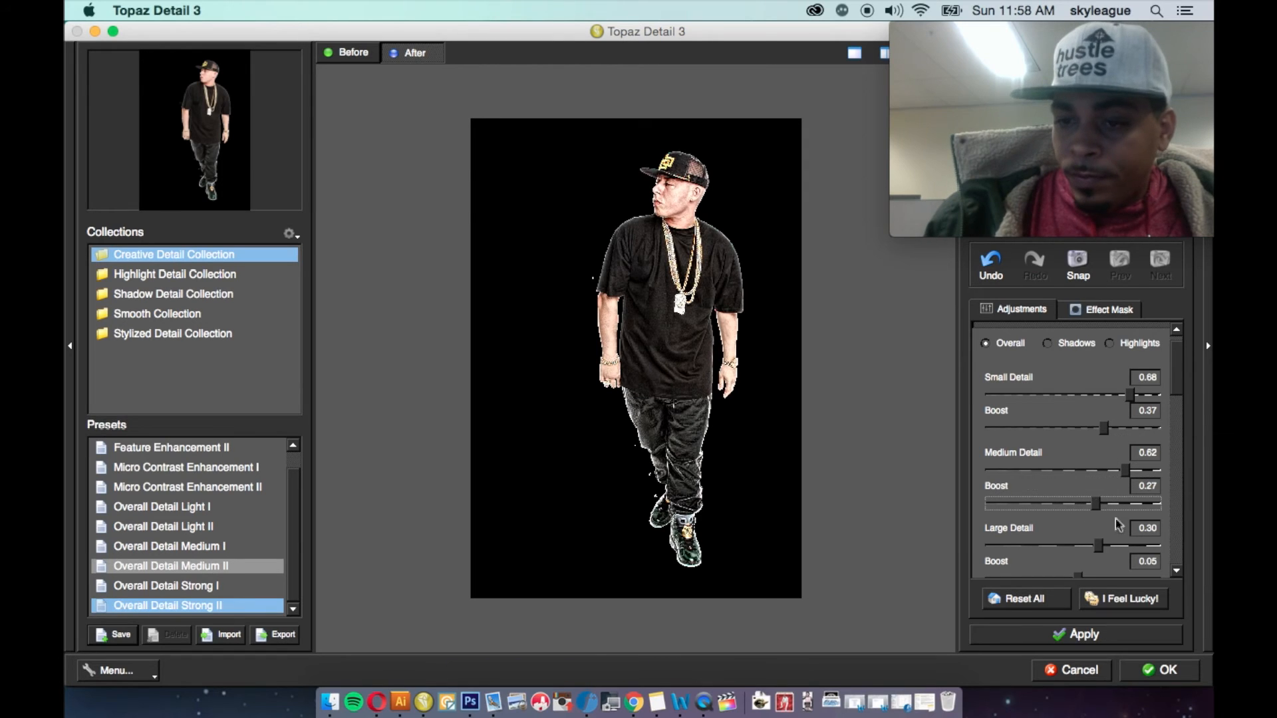
- Set Large Detail to 0.57 with Boost 0.34 and apply the Topaz Detail 3 filter to the man
left_click(1121, 546)
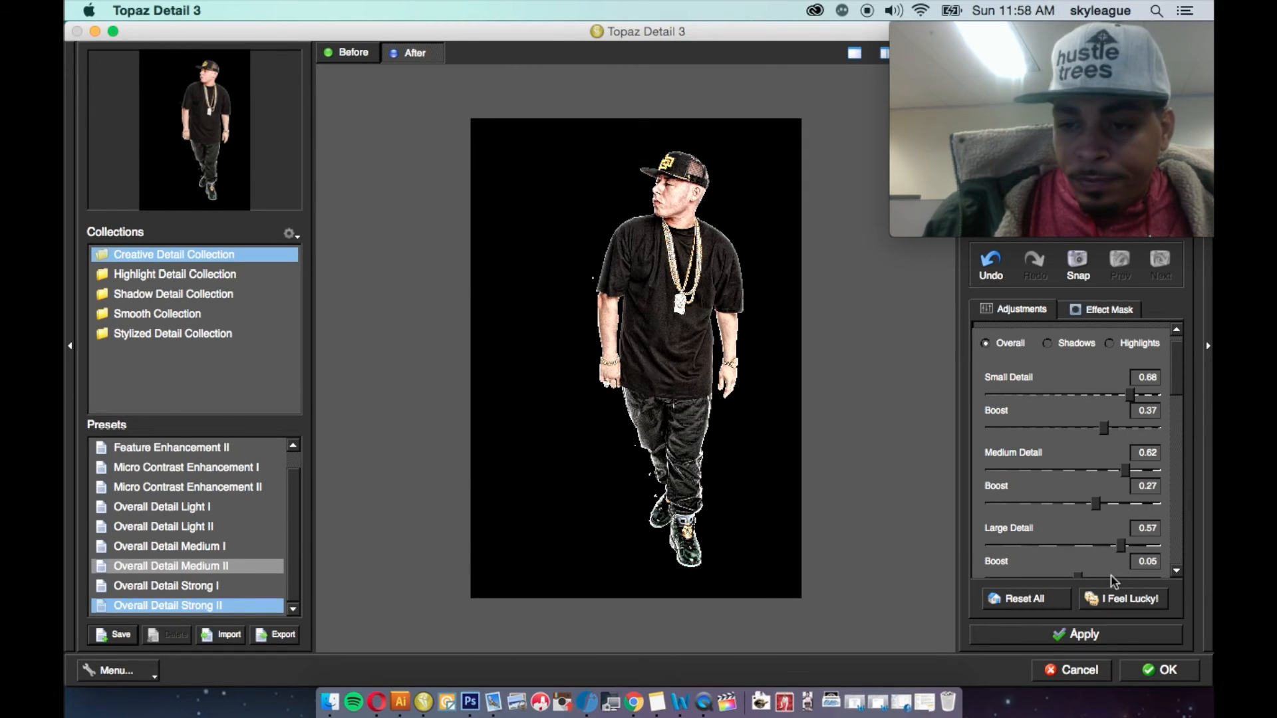
scroll(1121, 532, "down", 1)
left_click(1110, 563)
left_click(1102, 562)
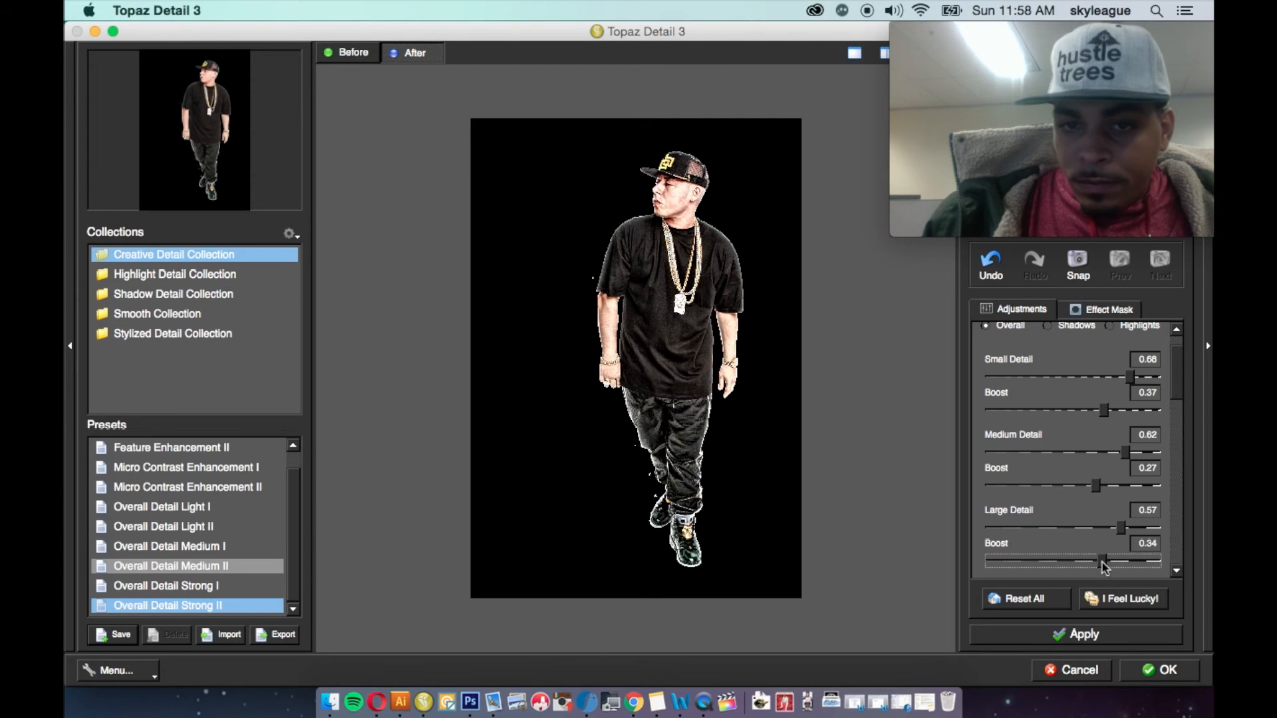
left_click(1083, 635)
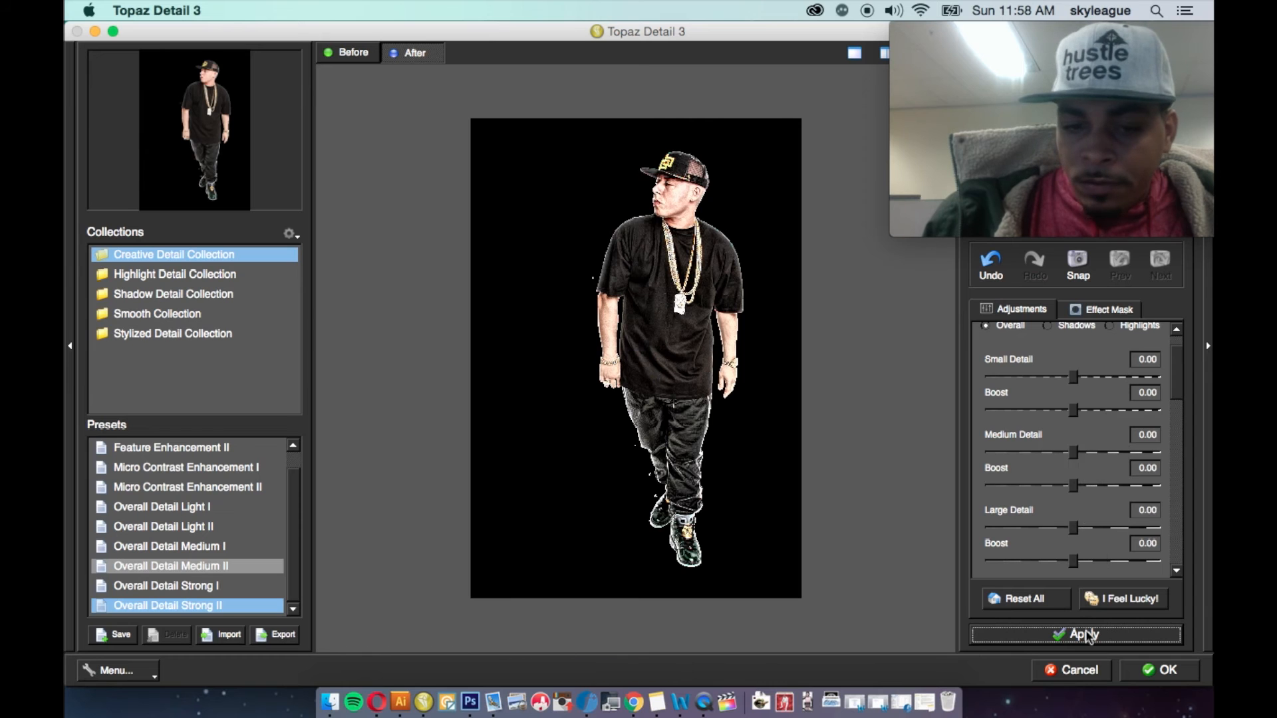
left_click(1160, 669)
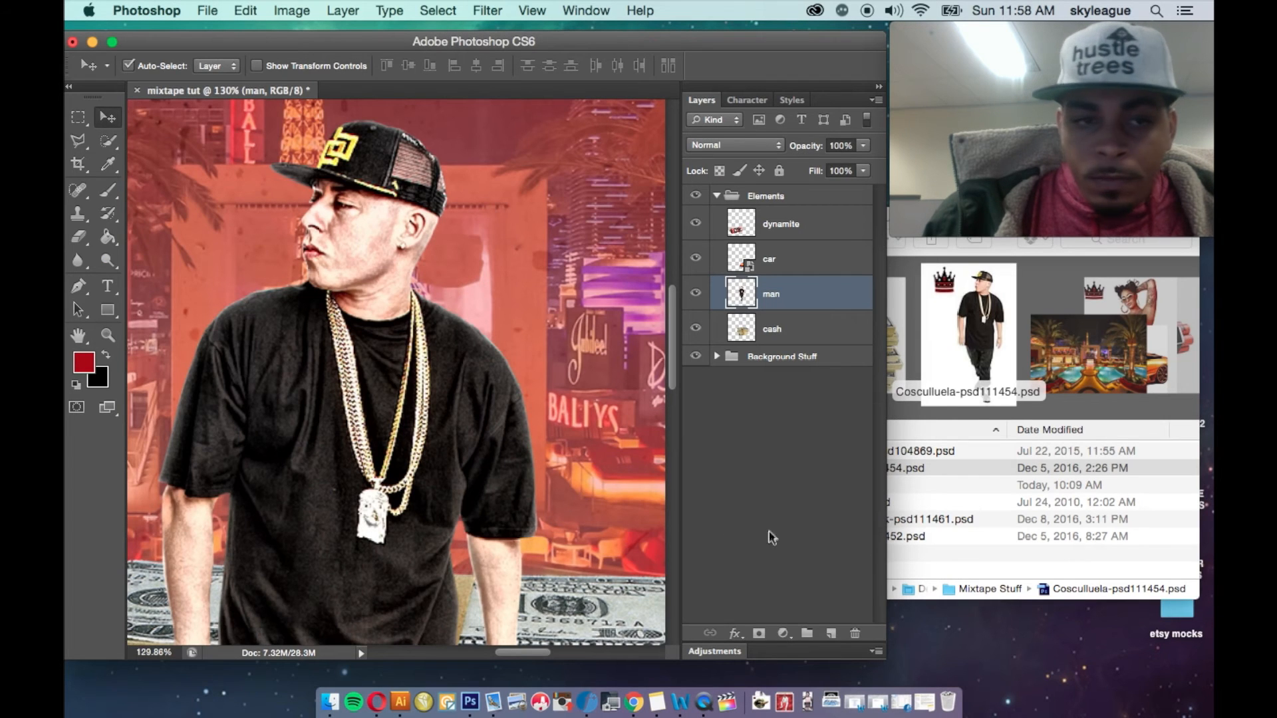
- Undo and redo the Topaz Detail 3 filter to compare the man with and without it, and examine the filtered man within the whole composition
scroll(480, 421, "down", 5)
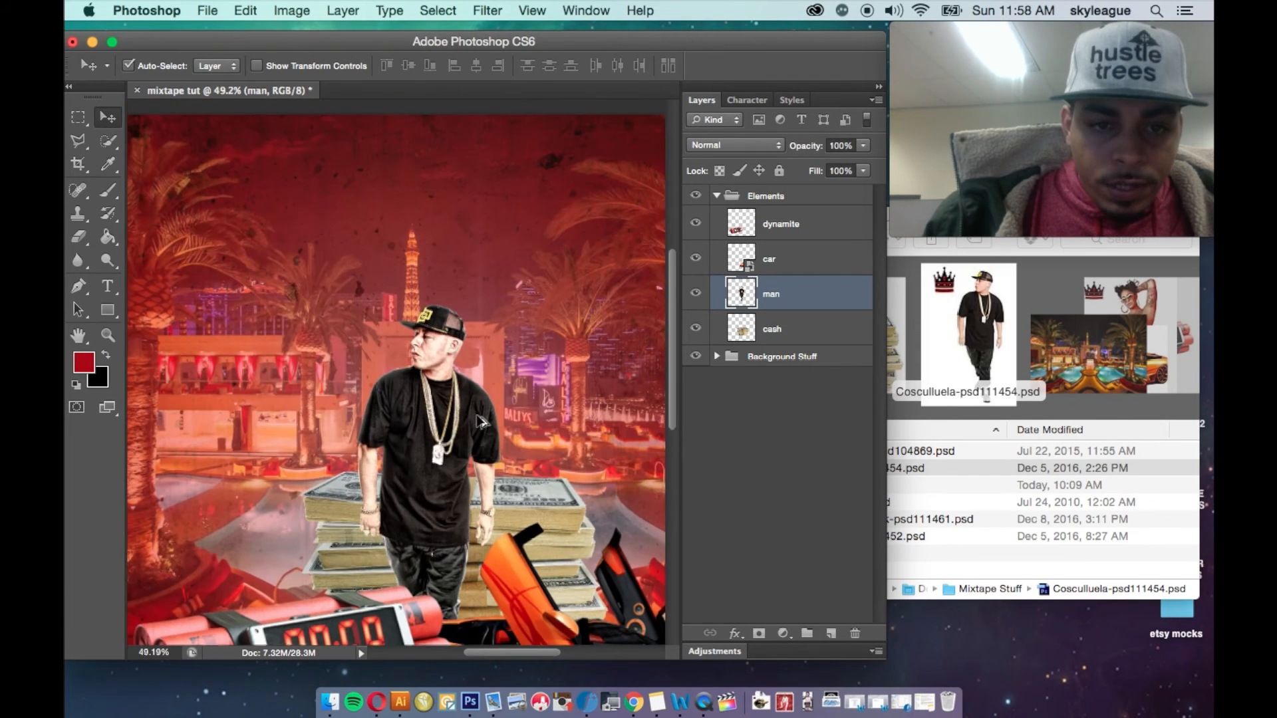
scroll(480, 421, "up", 3)
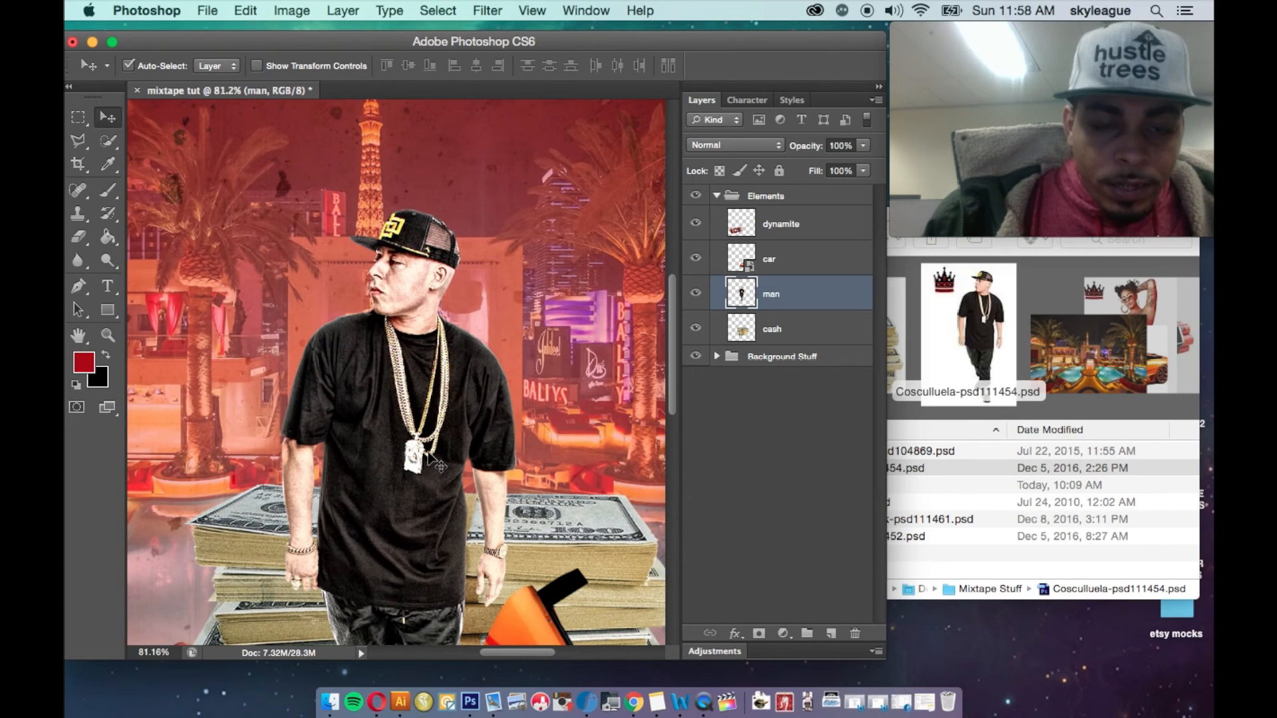
key("super+z")
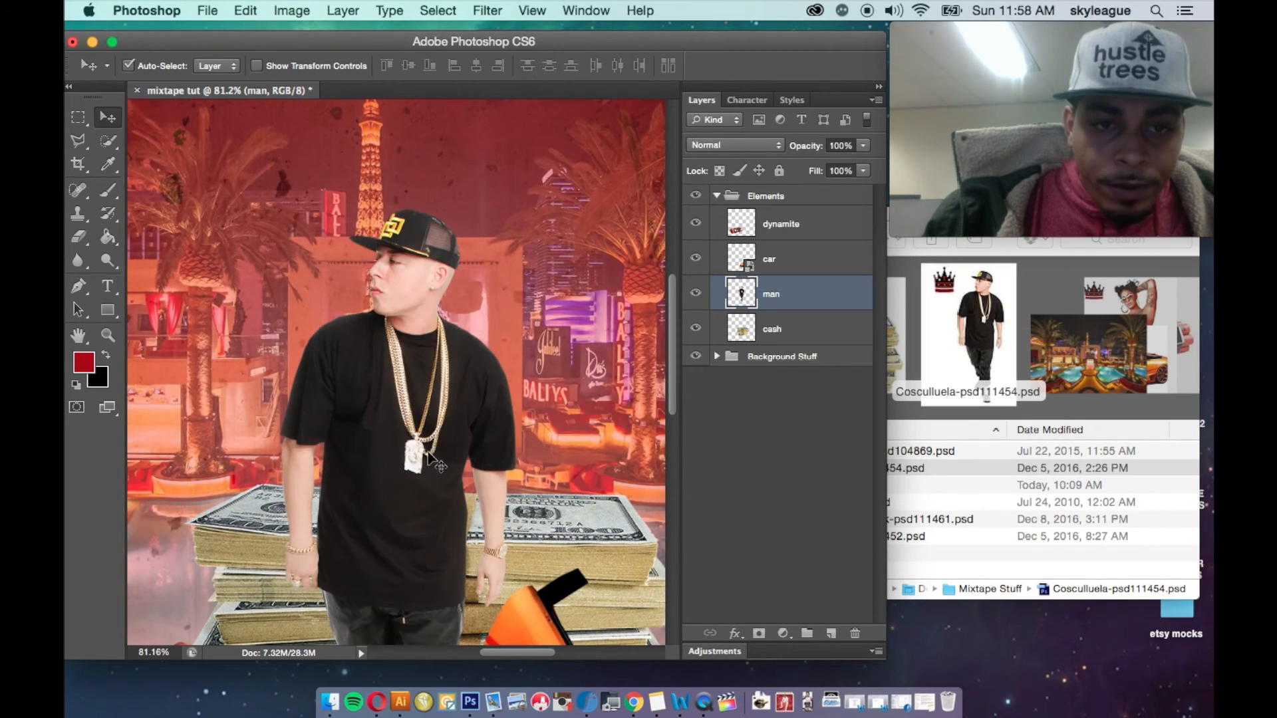
left_click(245, 16)
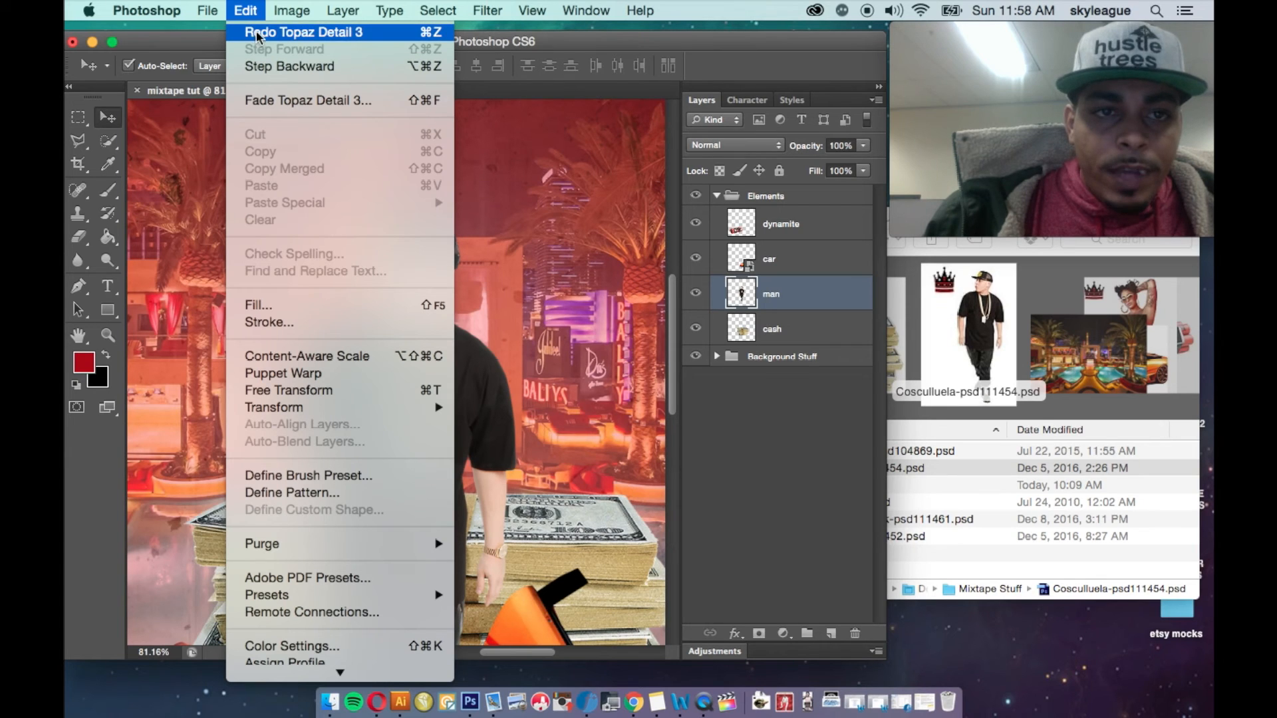
left_click(258, 34)
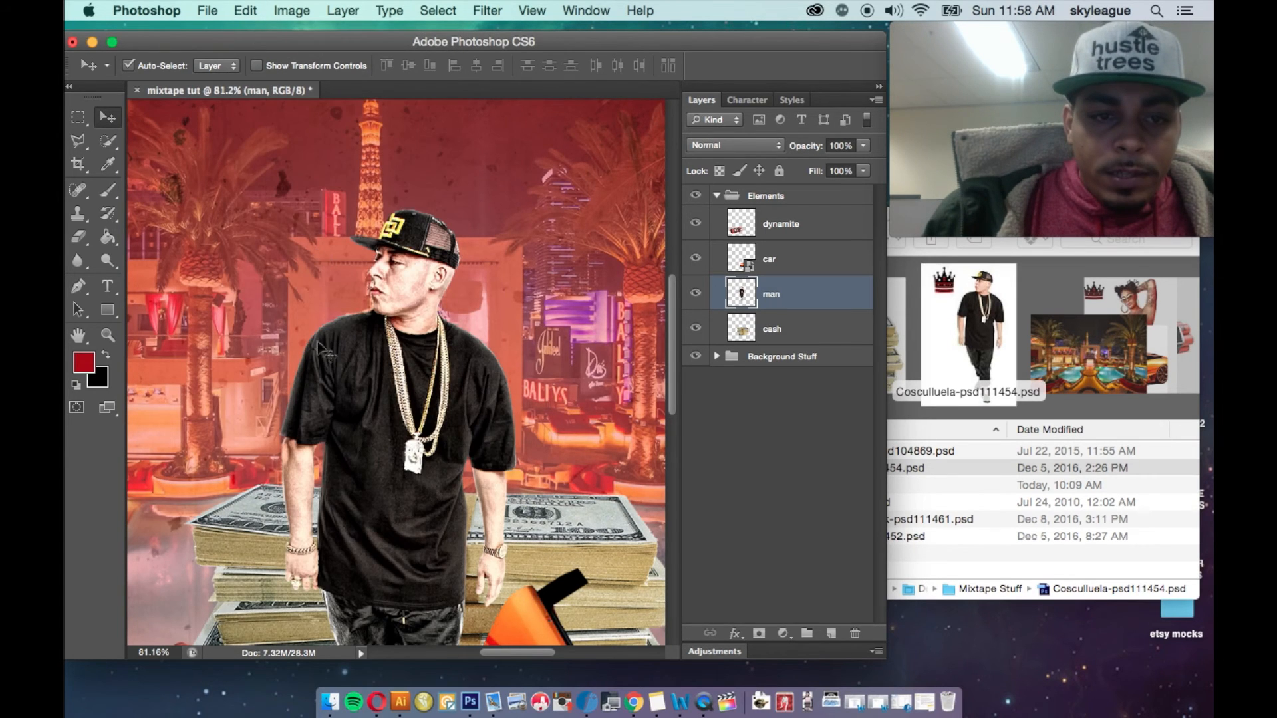
scroll(319, 351, "down", 5)
scroll(413, 213, "up", 3)
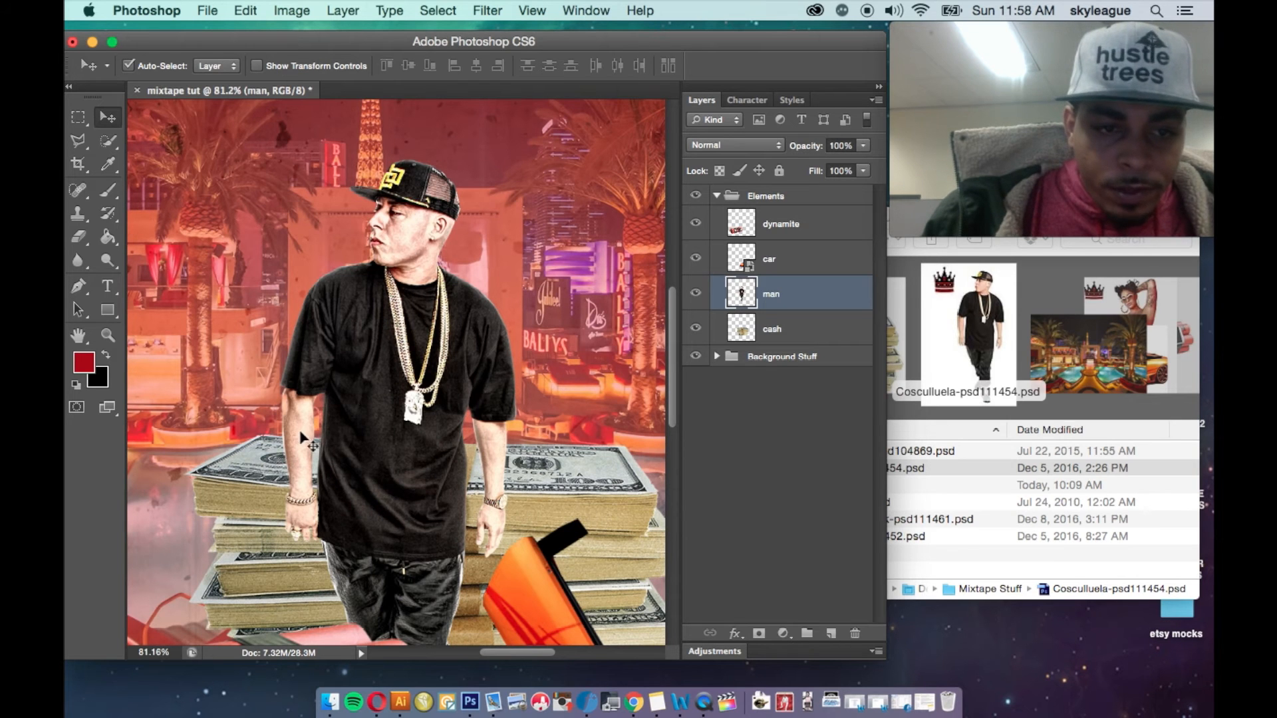
scroll(312, 443, "down", 5)
scroll(323, 446, "up", 3)
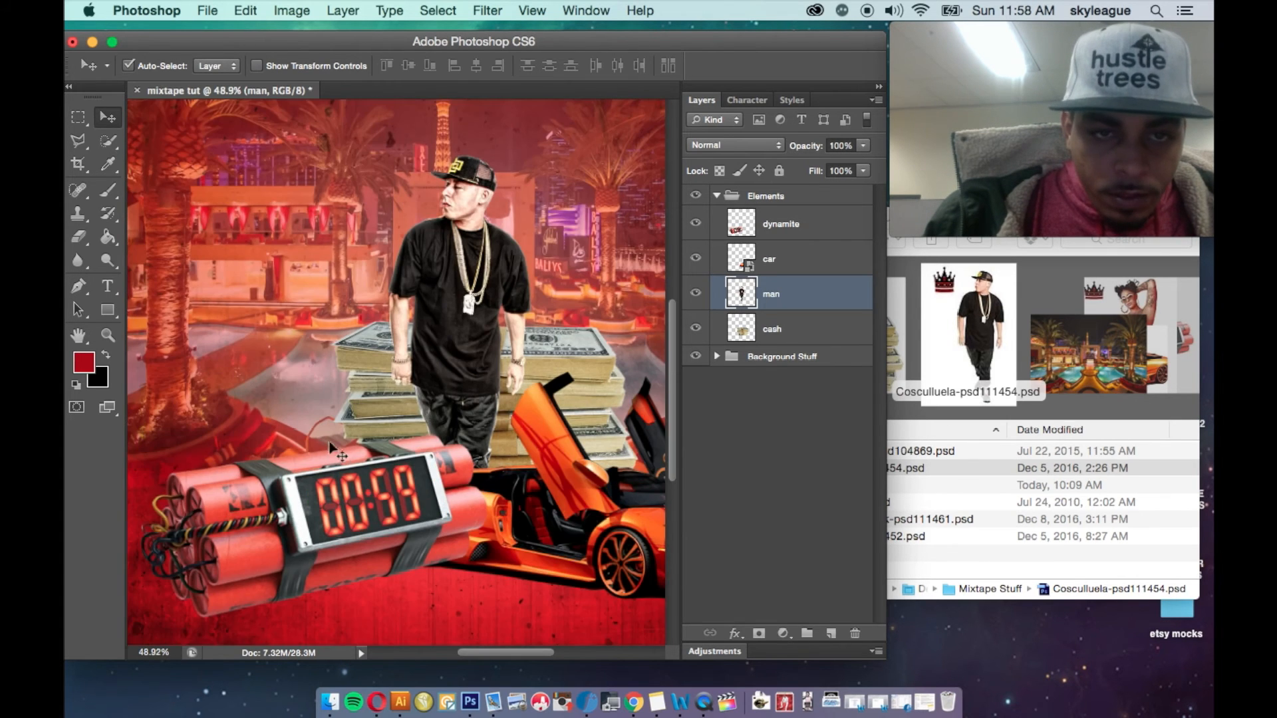
- Duplicate the dynamite and car layers together and place the copies below the Elements group, above Background Stuff
scroll(336, 449, "right", 3)
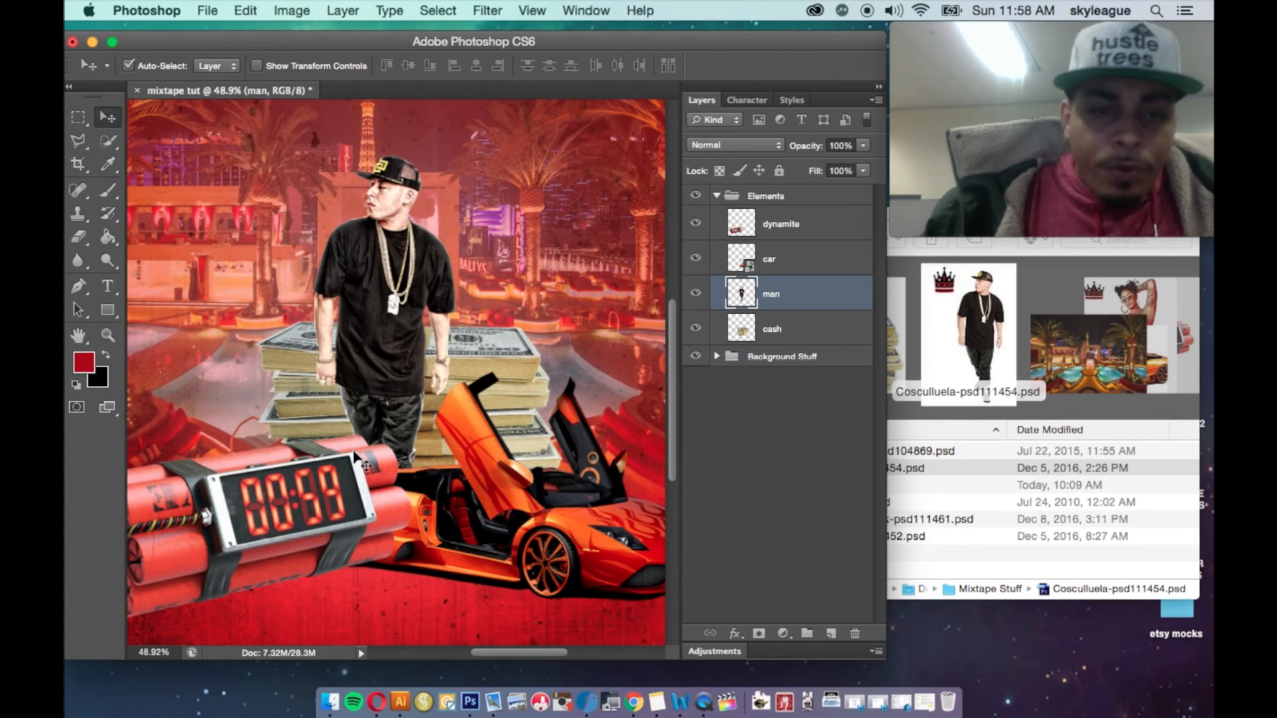
scroll(354, 455, "left", 1)
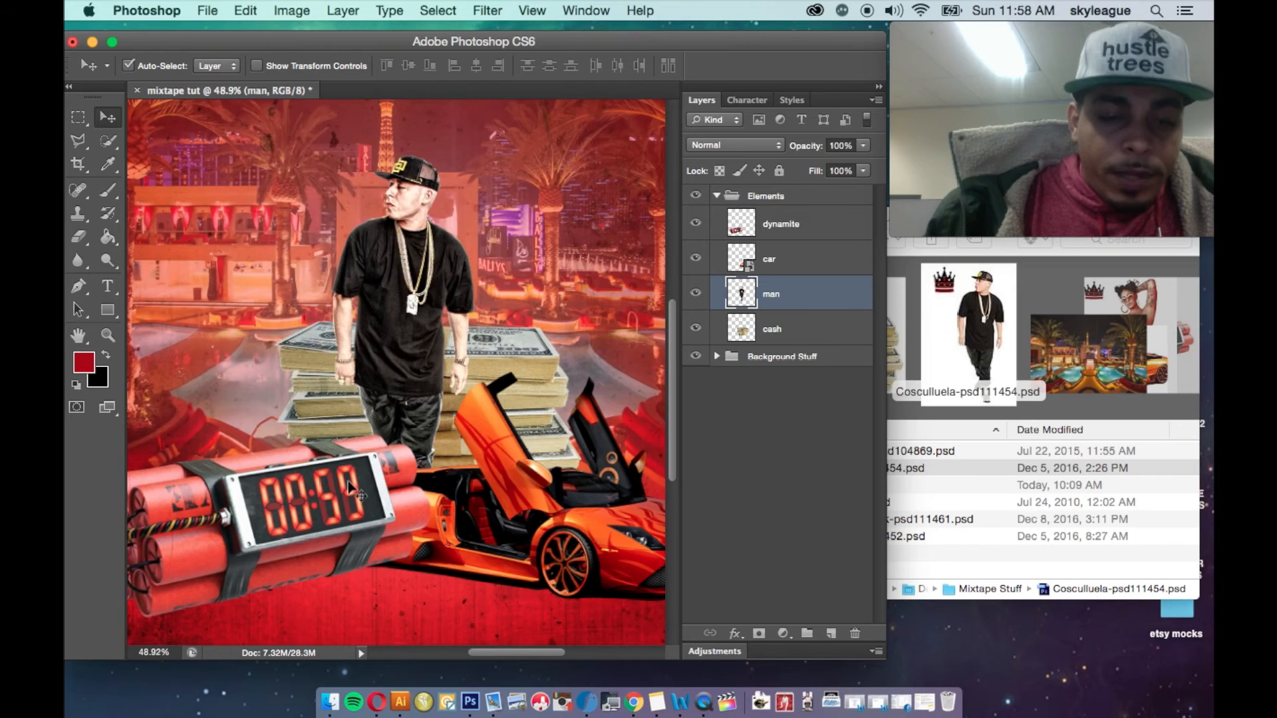
scroll(348, 489, "down", 4)
scroll(348, 487, "up", 3)
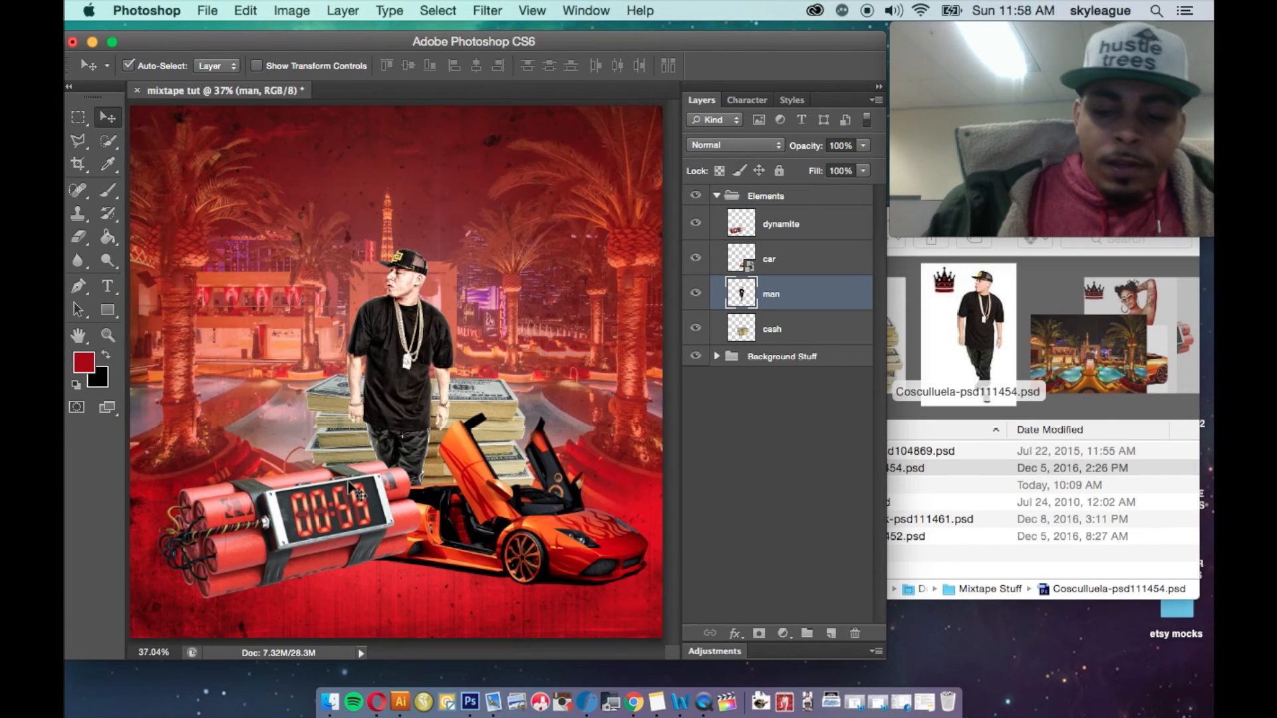
scroll(348, 487, "down", 1)
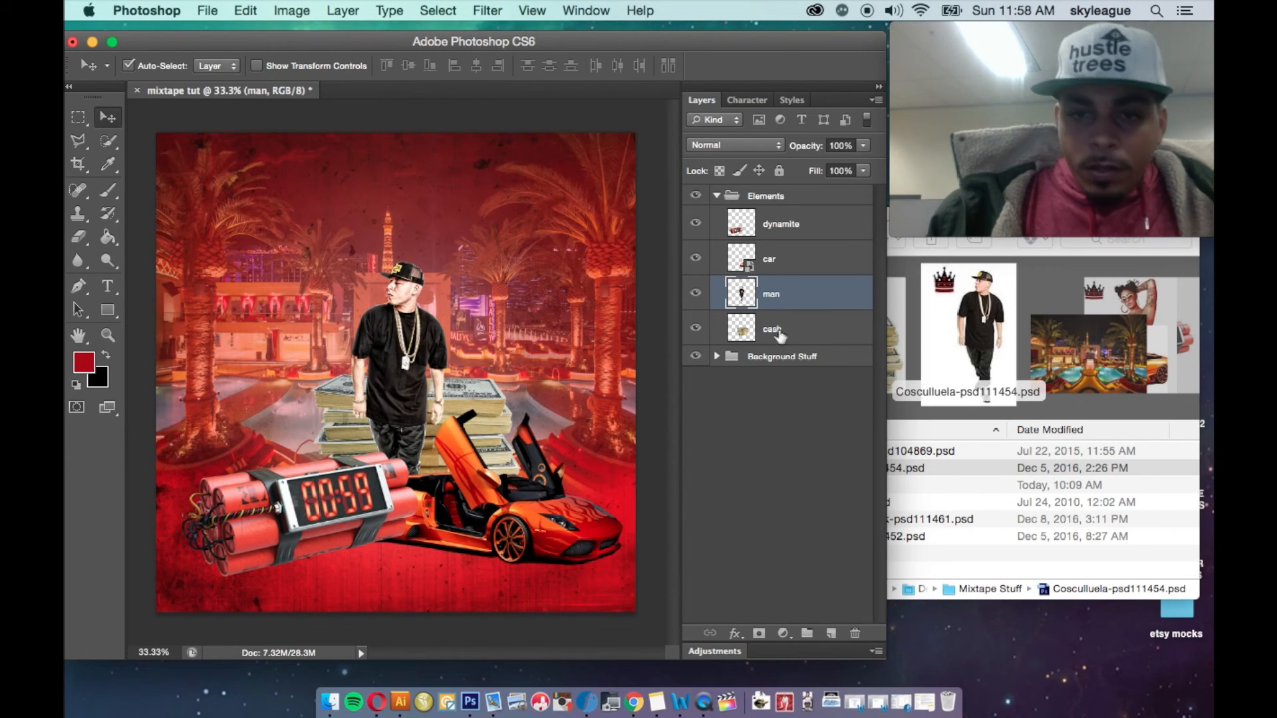
left_click(784, 222)
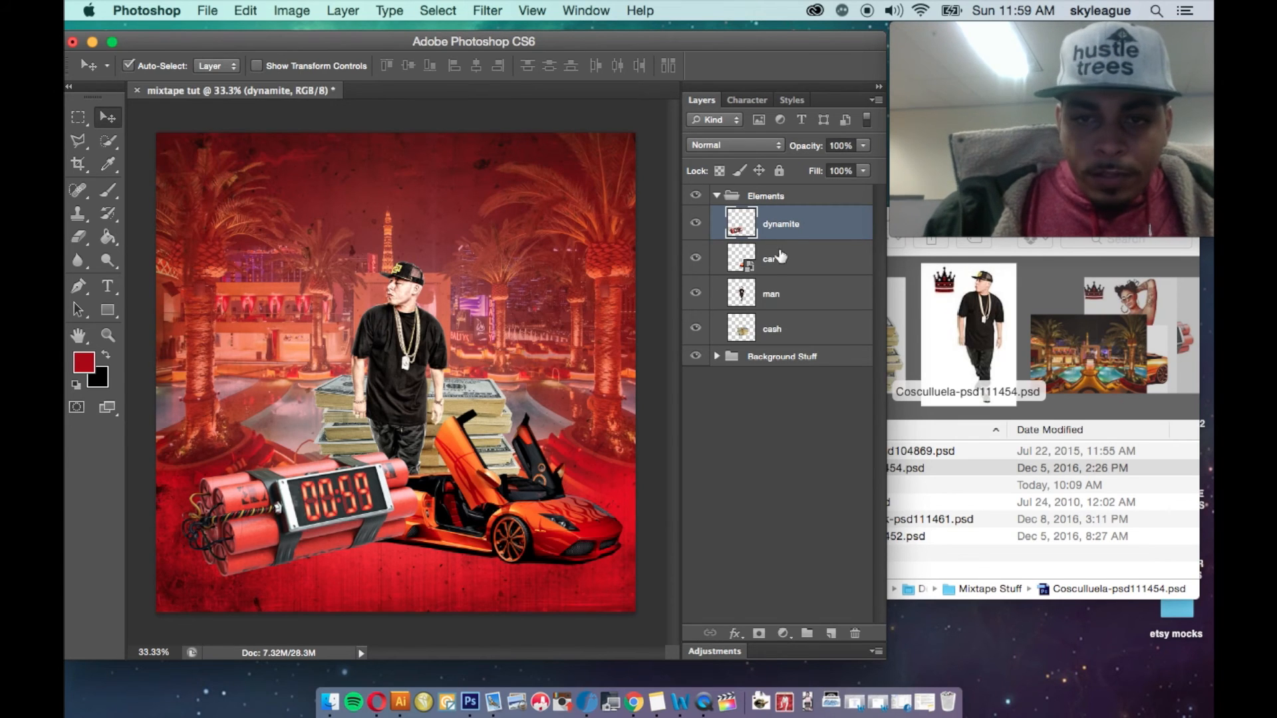
left_click(769, 262, "shift")
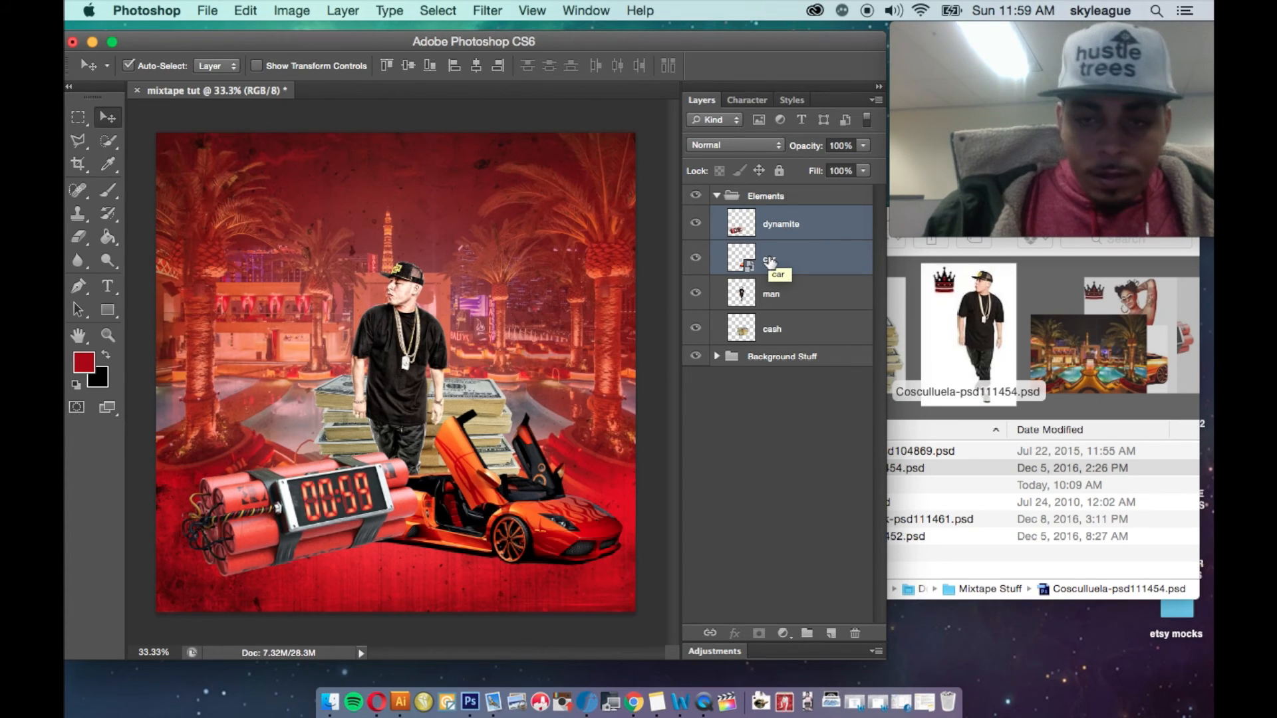
left_click_drag(772, 261, 788, 353)
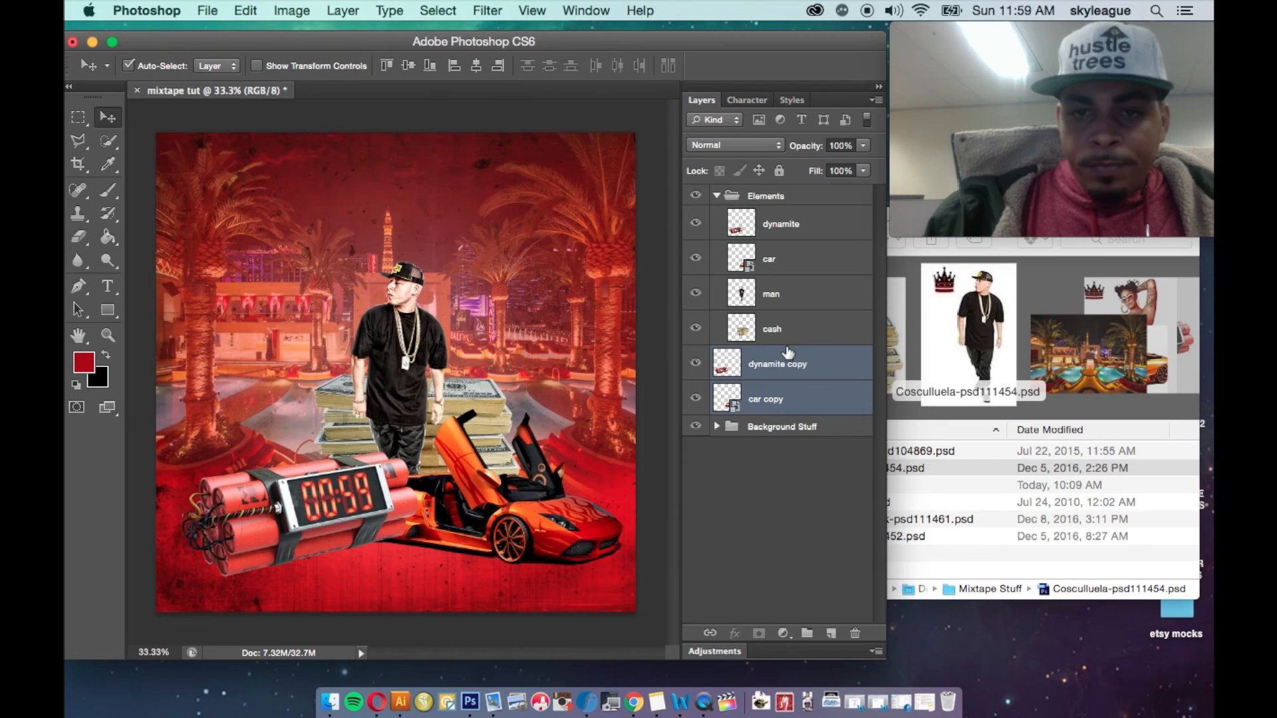
- Collapse the Elements group and merge the dynamite copy and car copy layers into a single layer
left_click(717, 195)
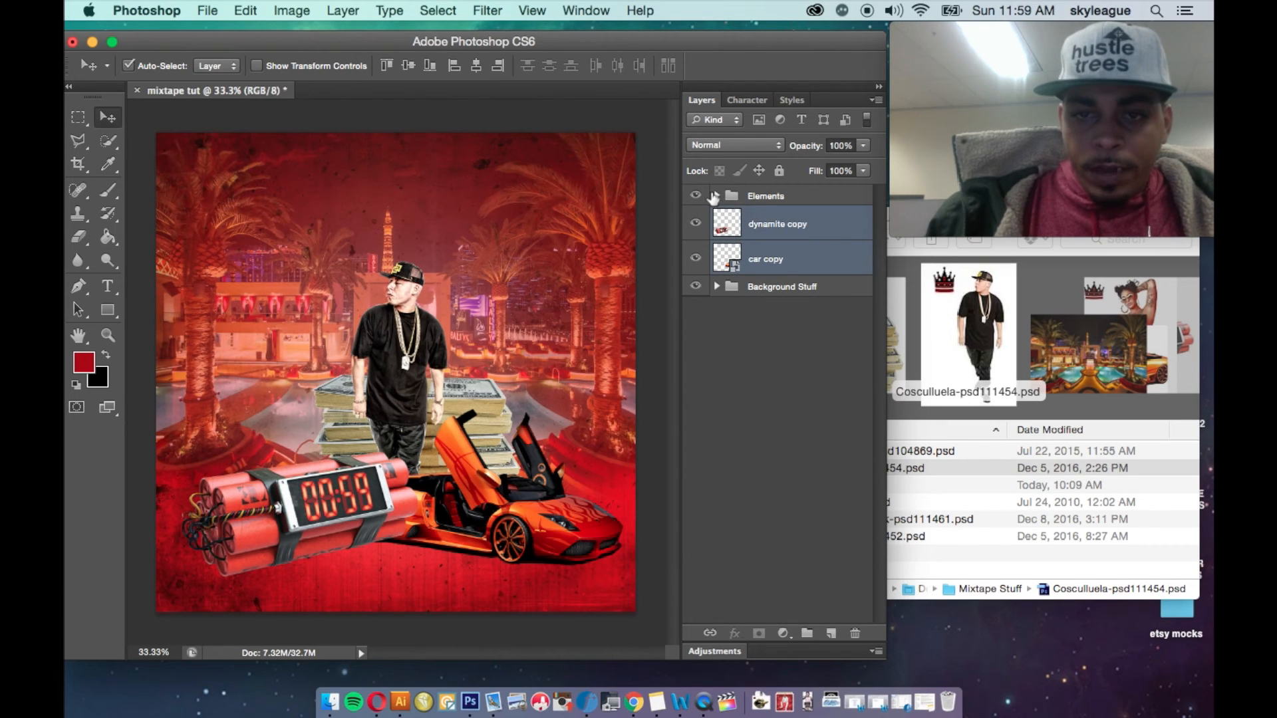
left_click(735, 199)
left_click(717, 195)
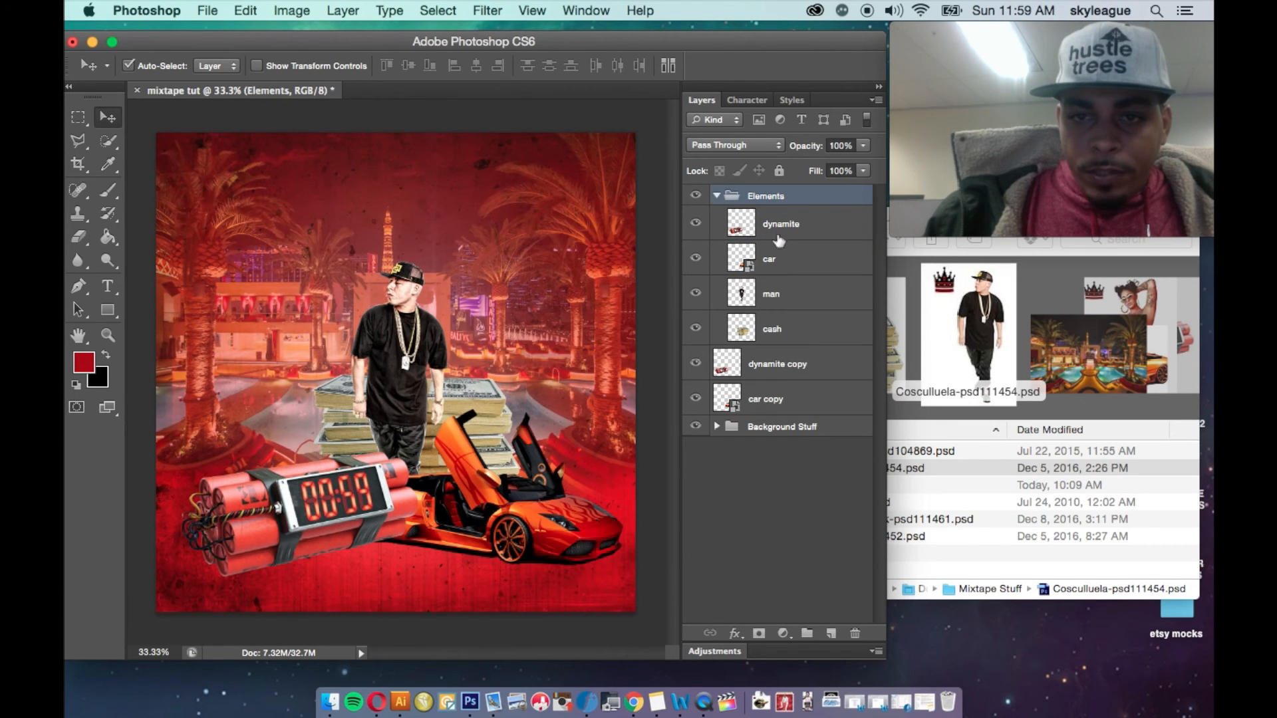
left_click(717, 197)
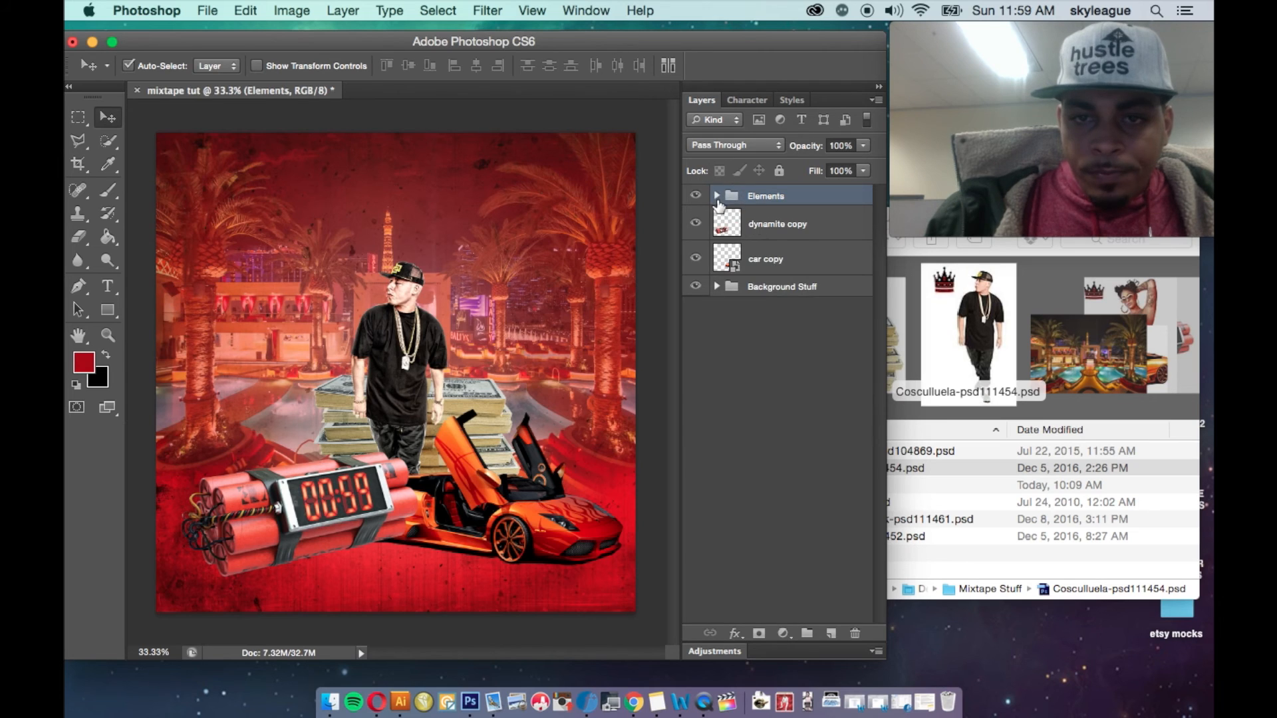
left_click(768, 237)
left_click(764, 255, "shift")
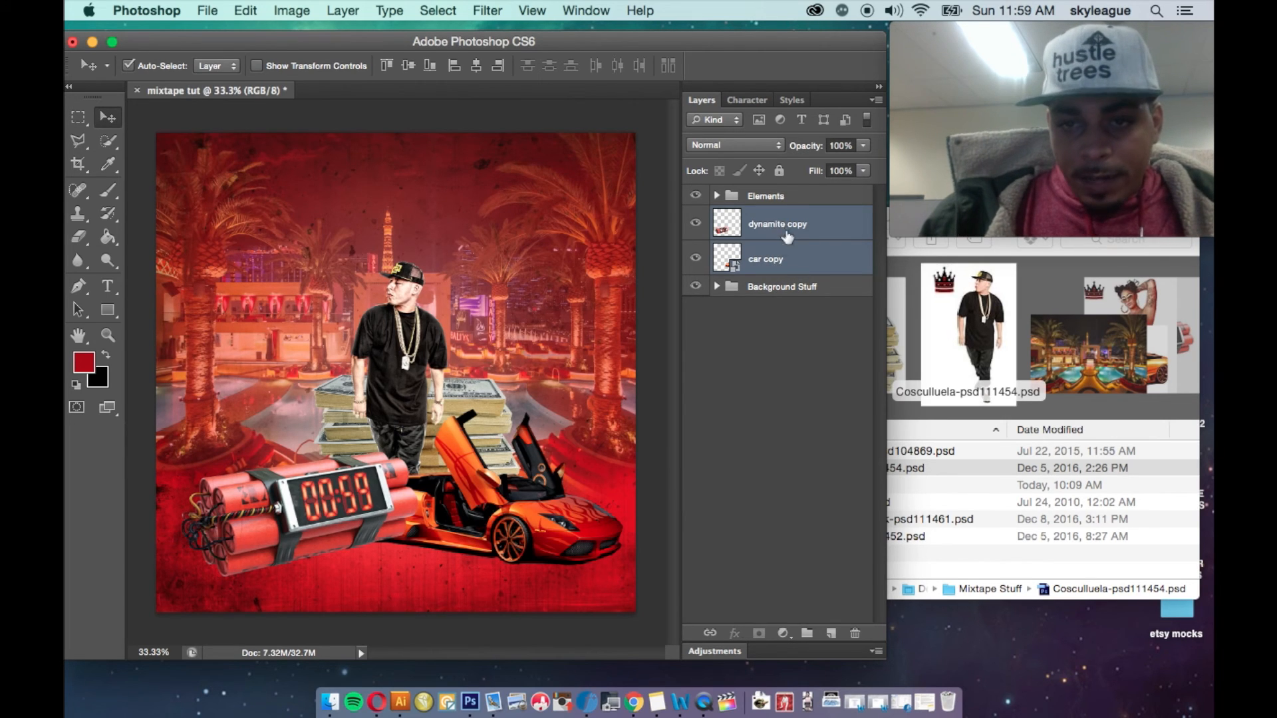
right_click(773, 258)
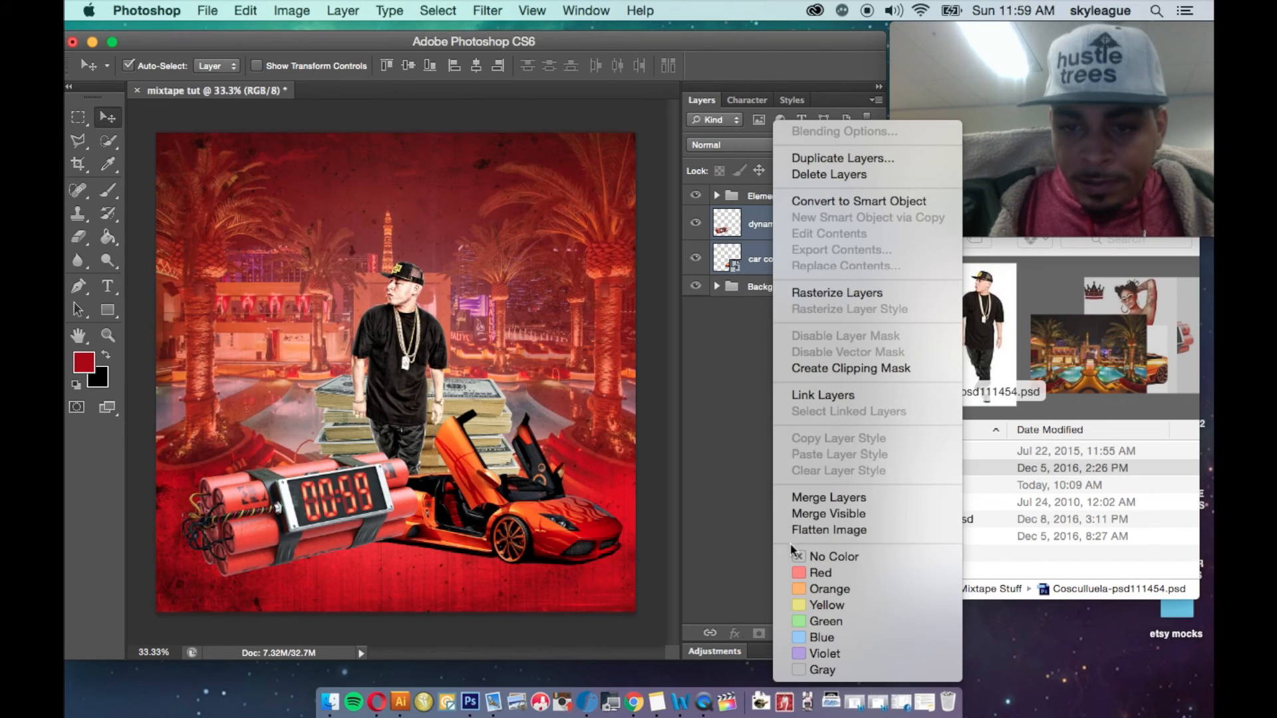
left_click(819, 498)
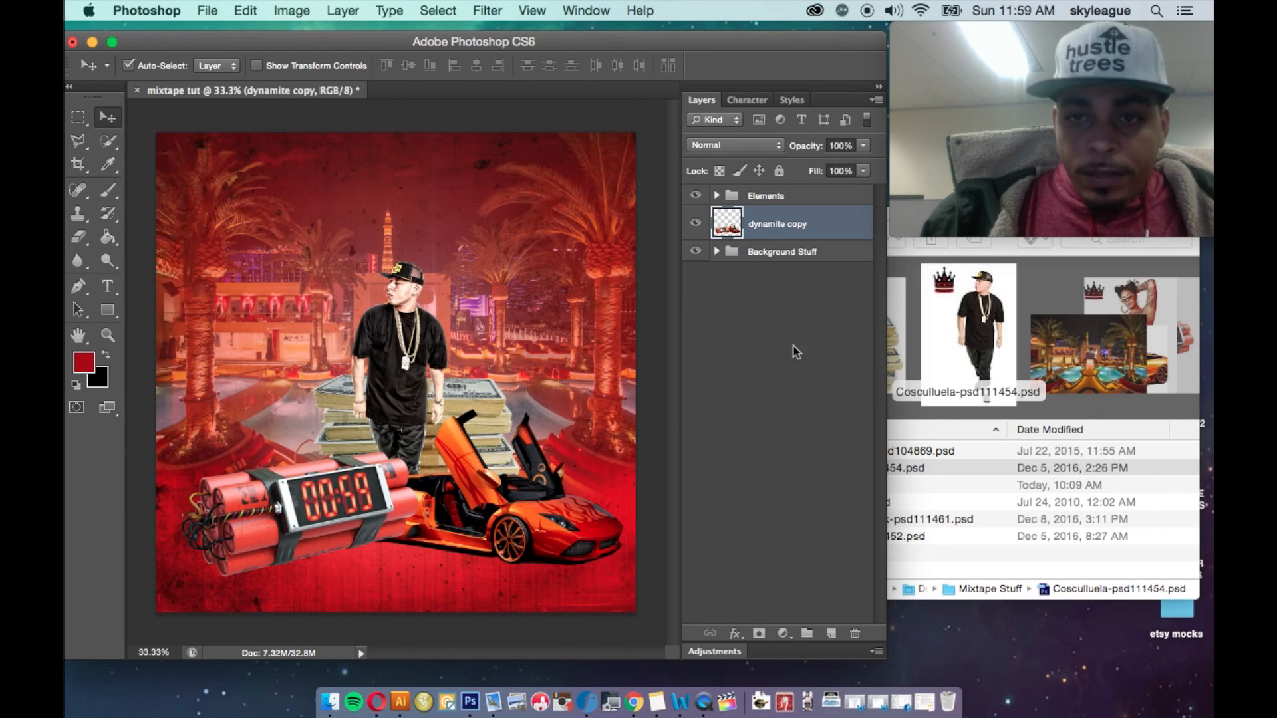
- Add a black (000000) Color Overlay at 100% opacity to the merged dynamite copy layer
left_click(735, 632)
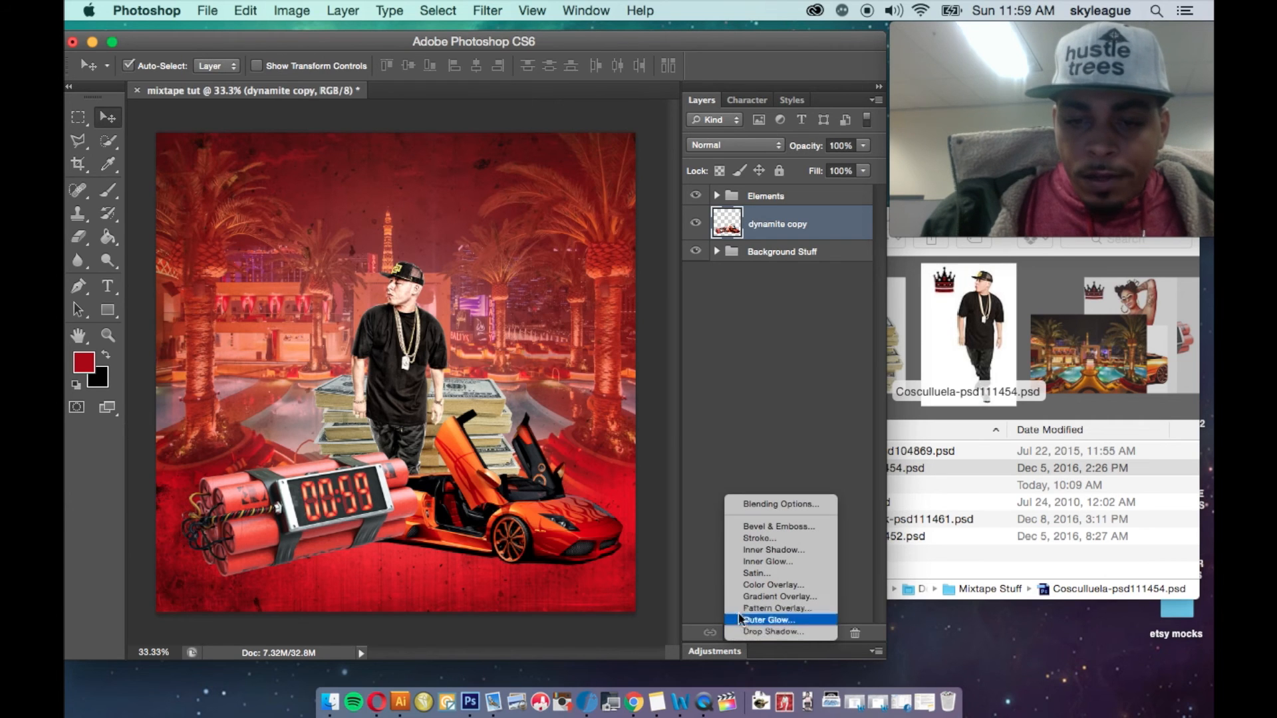
left_click(751, 588)
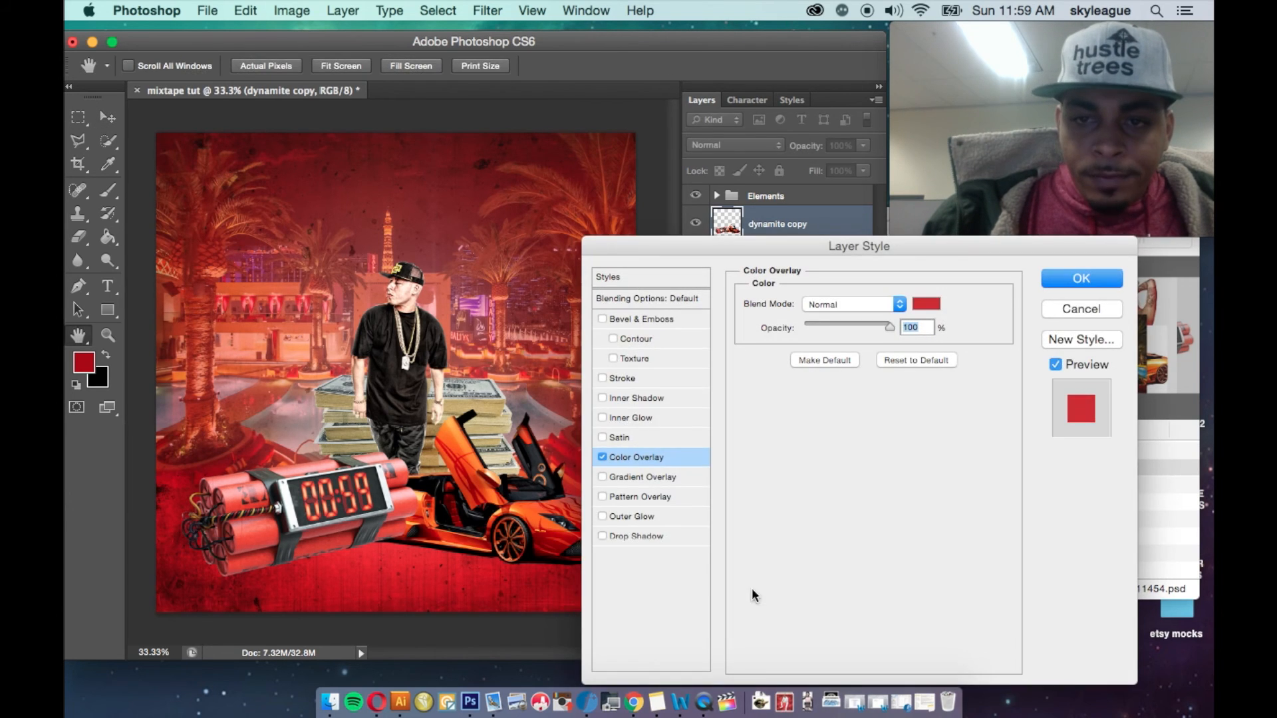
left_click(925, 316)
left_click_drag(917, 353, 964, 483)
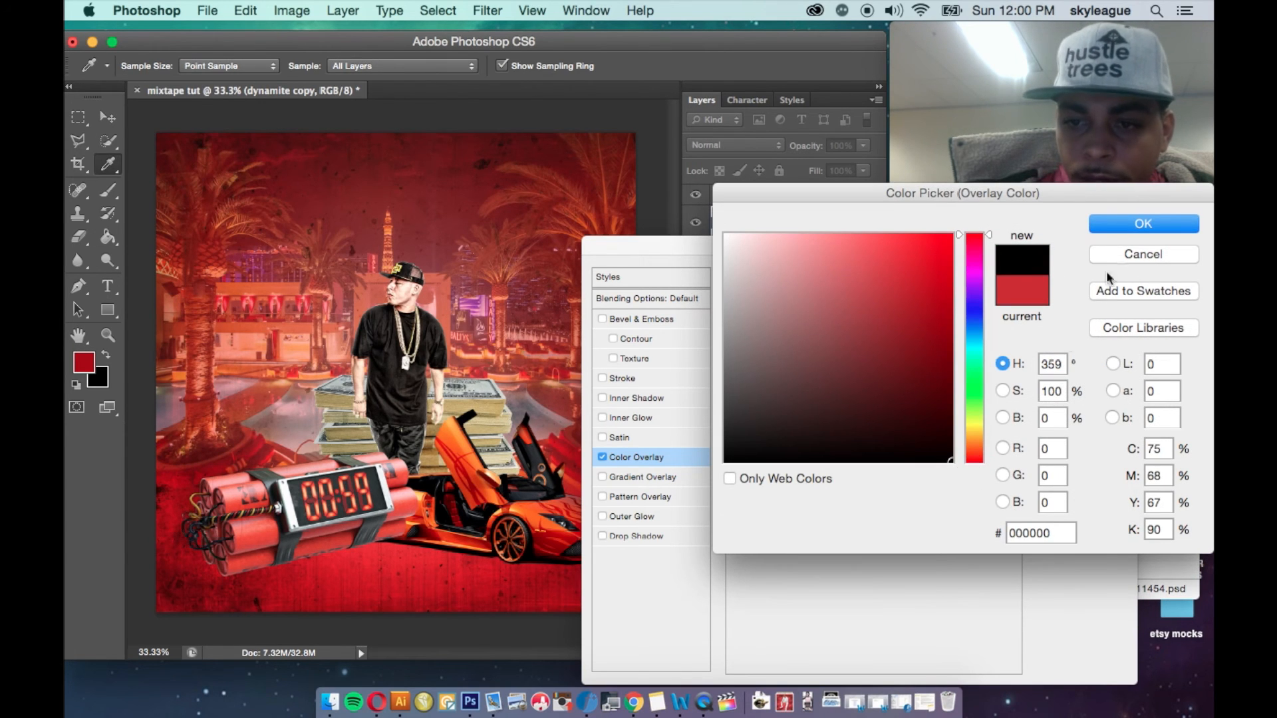
left_click(1130, 224)
left_click(1078, 278)
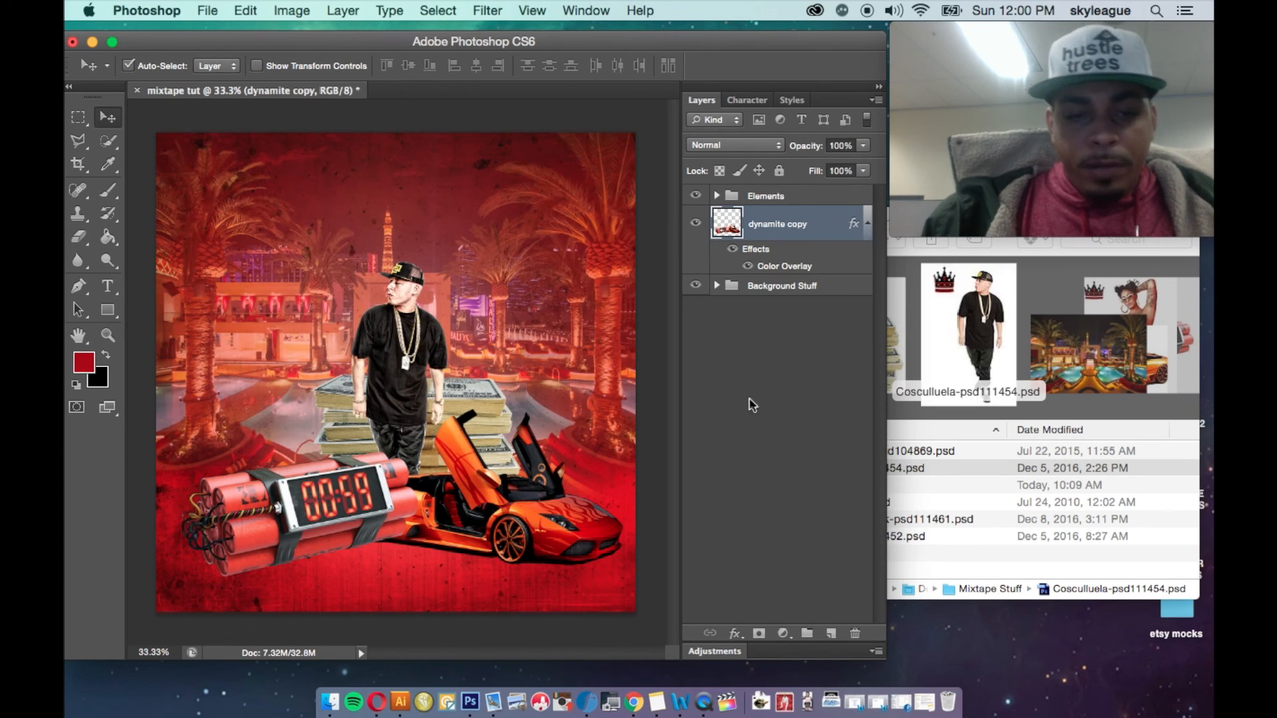
- Move the black dynamite and car silhouette 30 px straight down with Free Transform to offset it as a shadow
key("super+t")
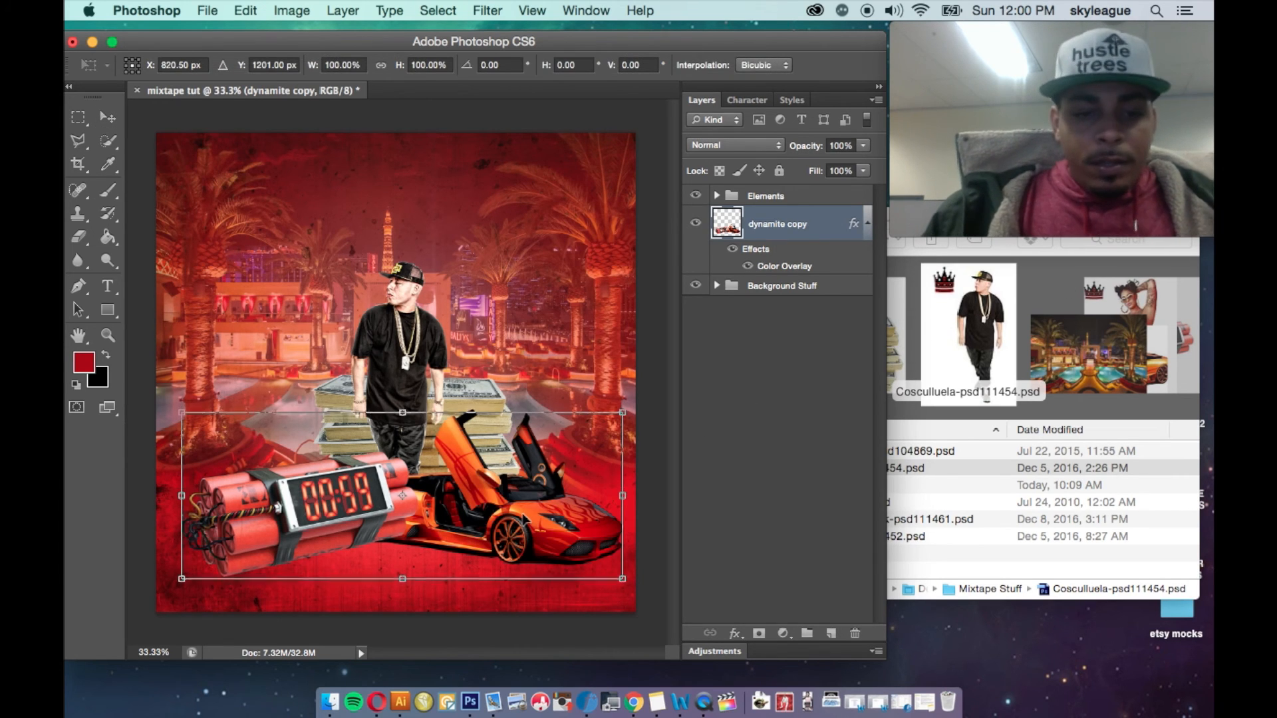
key("shift+Down")
key("shift+Down")
key("shift+Down")
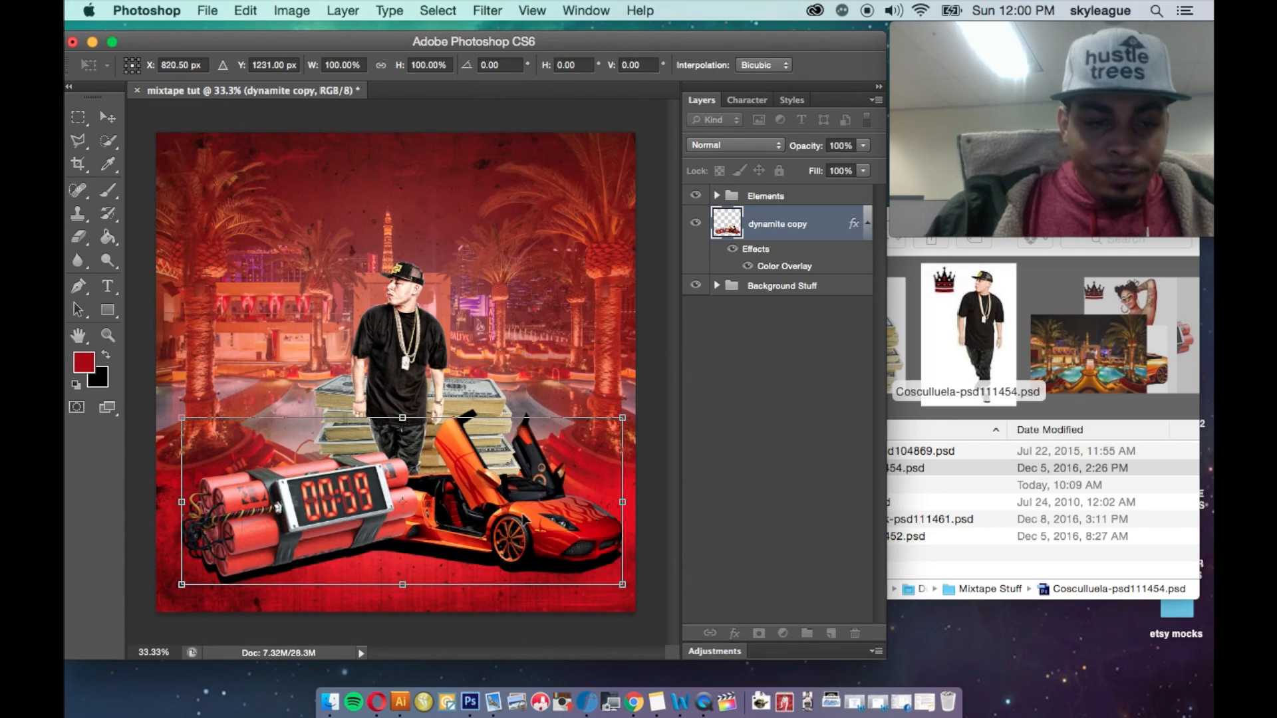
key("Return")
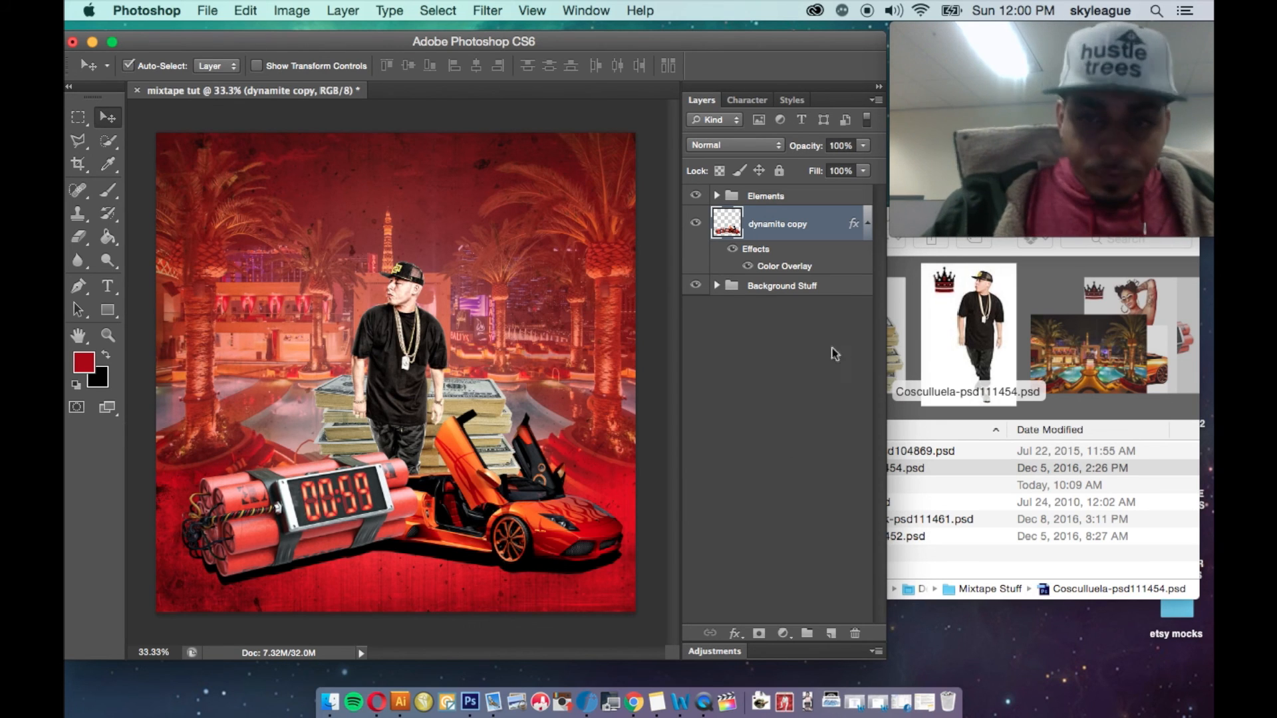
- Apply a Motion Blur to the shadow layer with an angle of 90° and a distance of 47 pixels
left_click(487, 10)
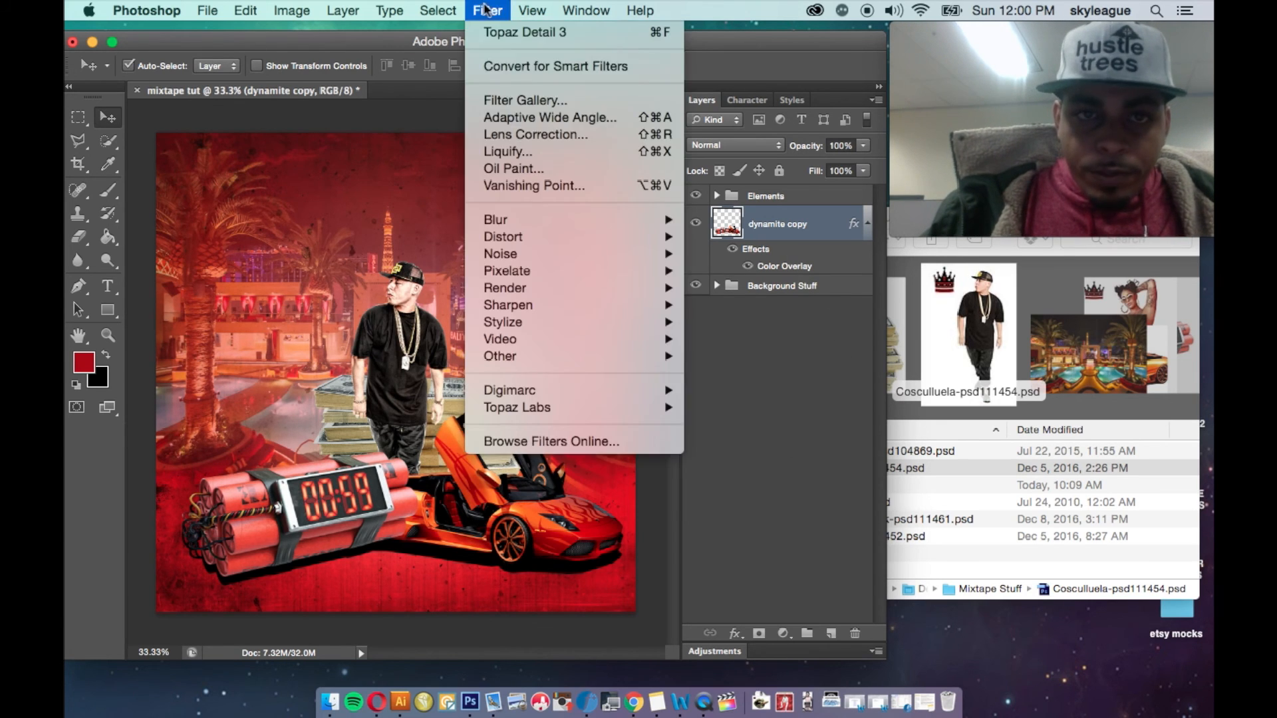
mouse_move(521, 217)
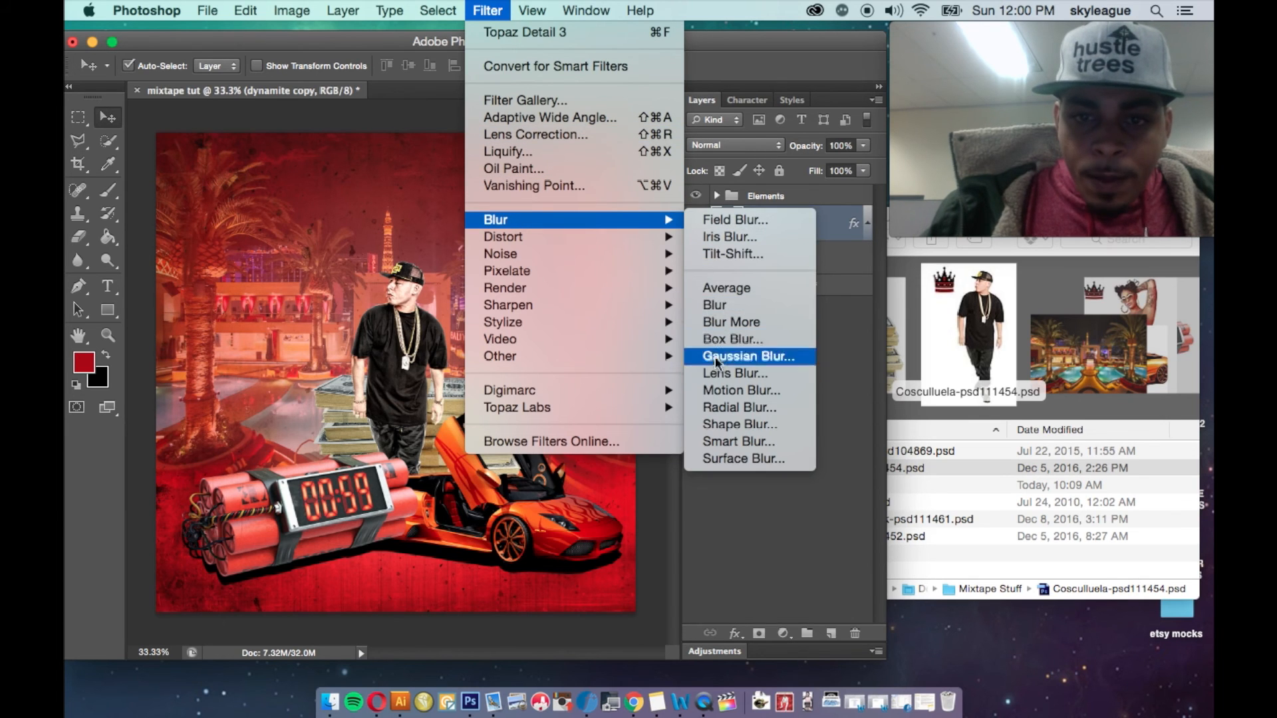
left_click(716, 388)
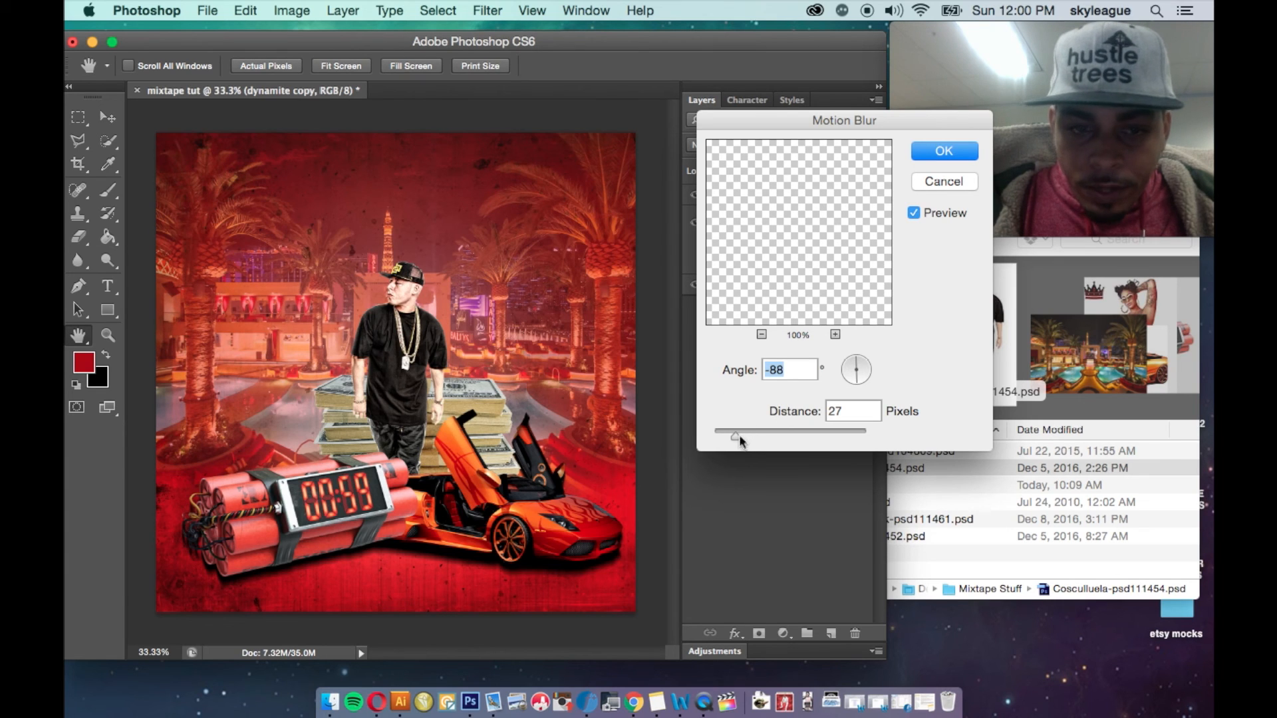
mouse_move(871, 370)
left_mouse_down()
mouse_move(864, 353)
mouse_move(871, 370)
left_mouse_up()
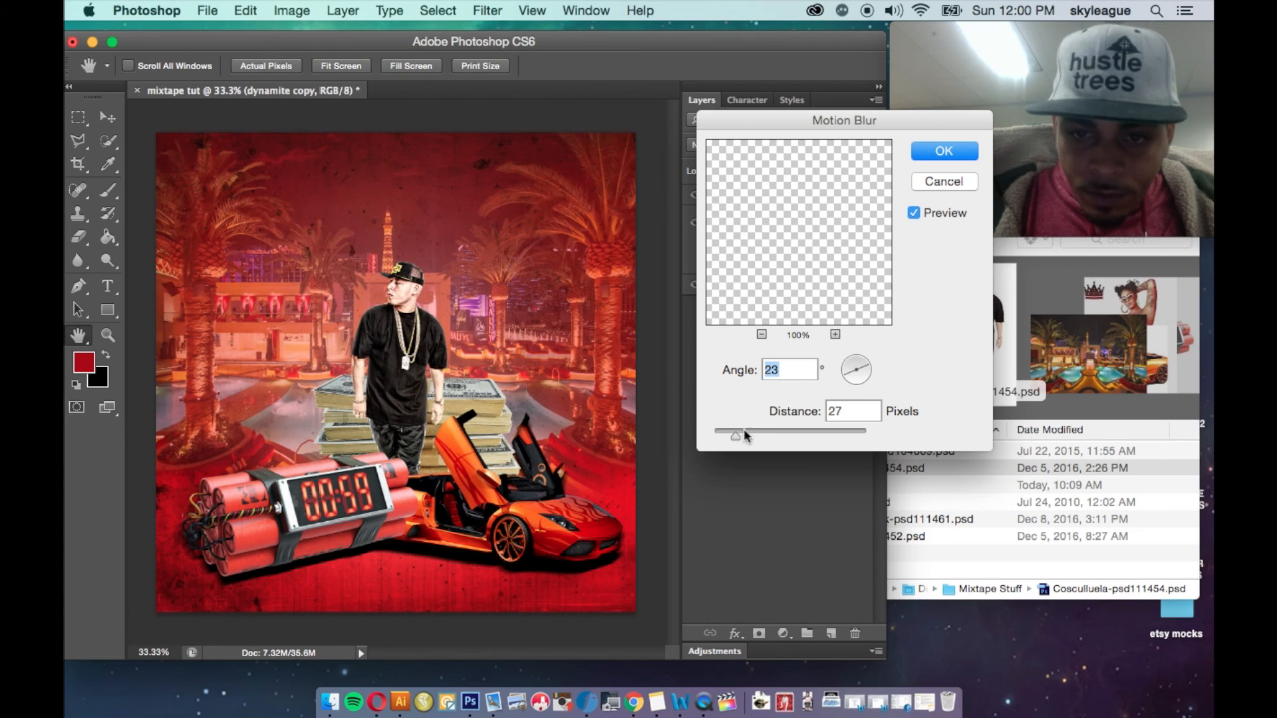
left_click_drag(735, 436, 783, 439)
left_click(861, 352)
left_click_drag(861, 352, 856, 353)
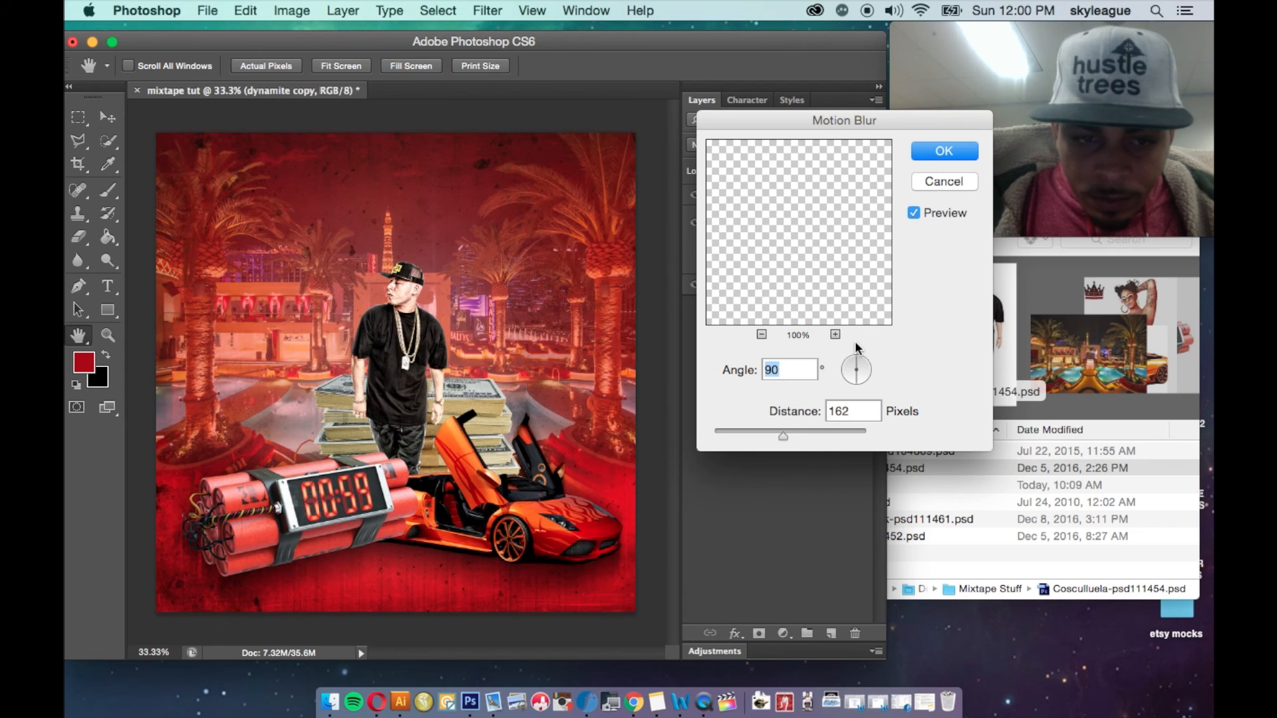
left_click_drag(783, 437, 757, 439)
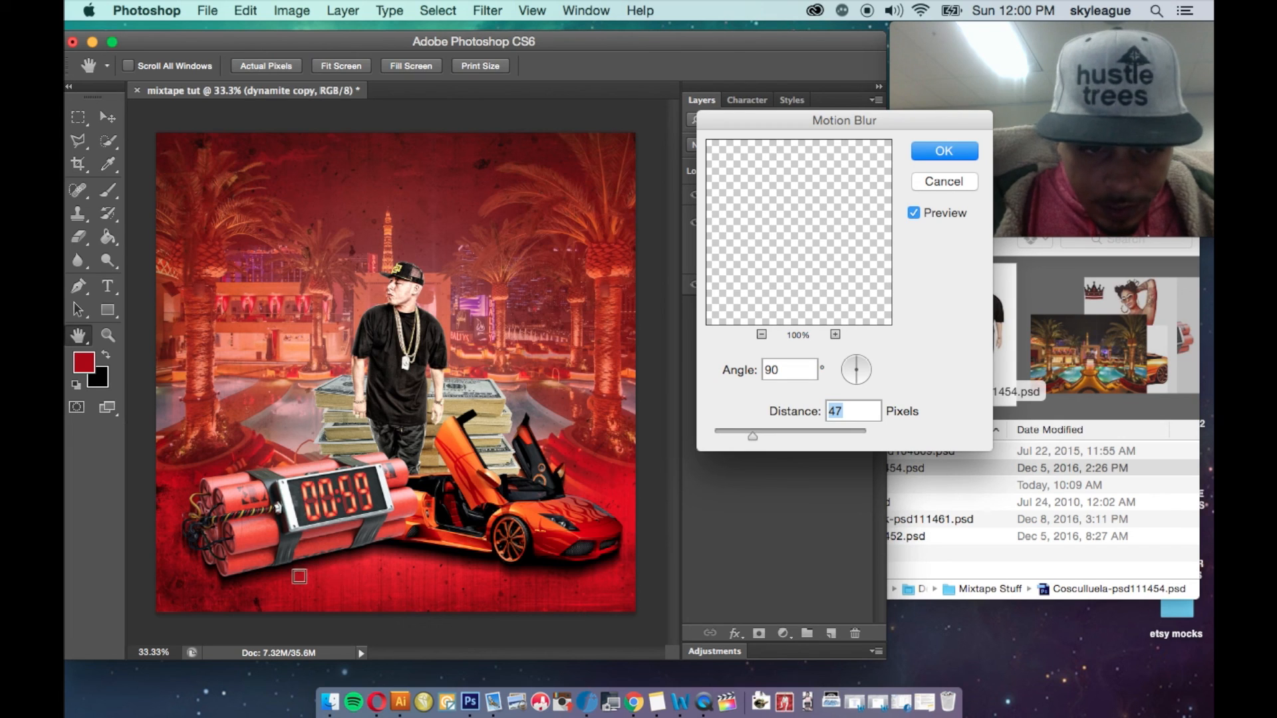
left_click(944, 151)
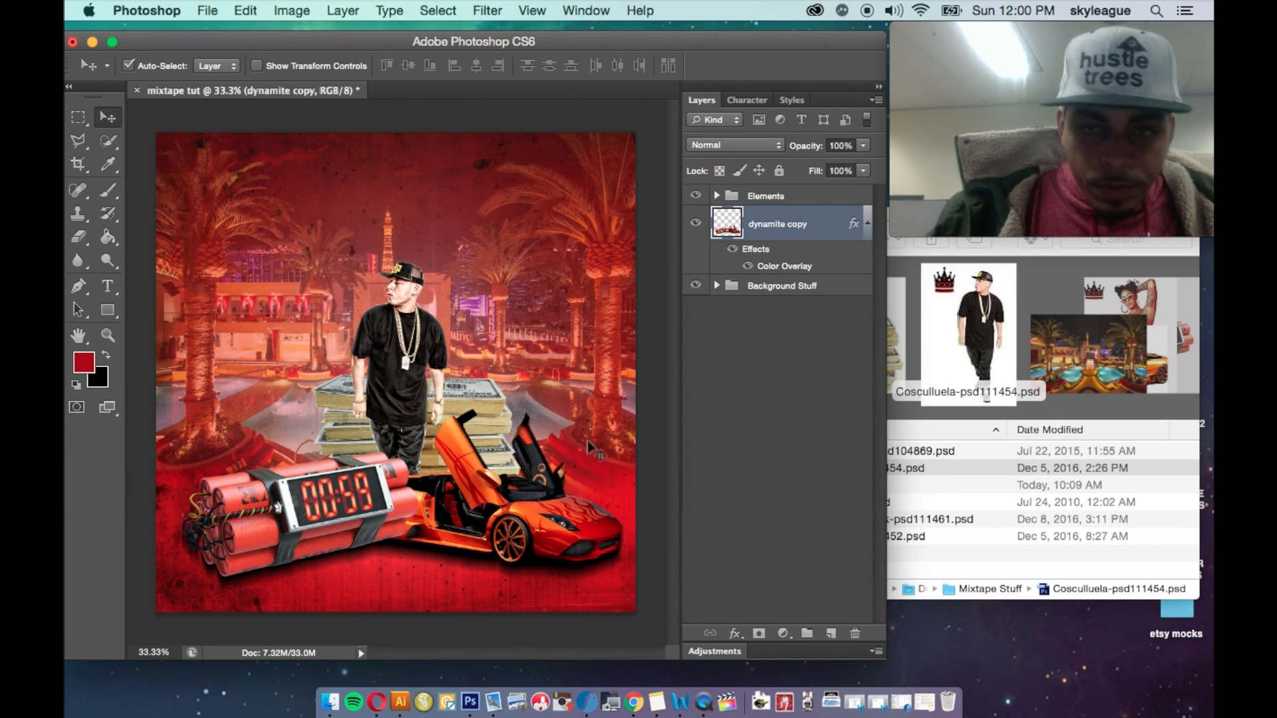
- Try nudging the blurred shadow layer a few pixels down, and move it back up to its starting position
key("super+t")
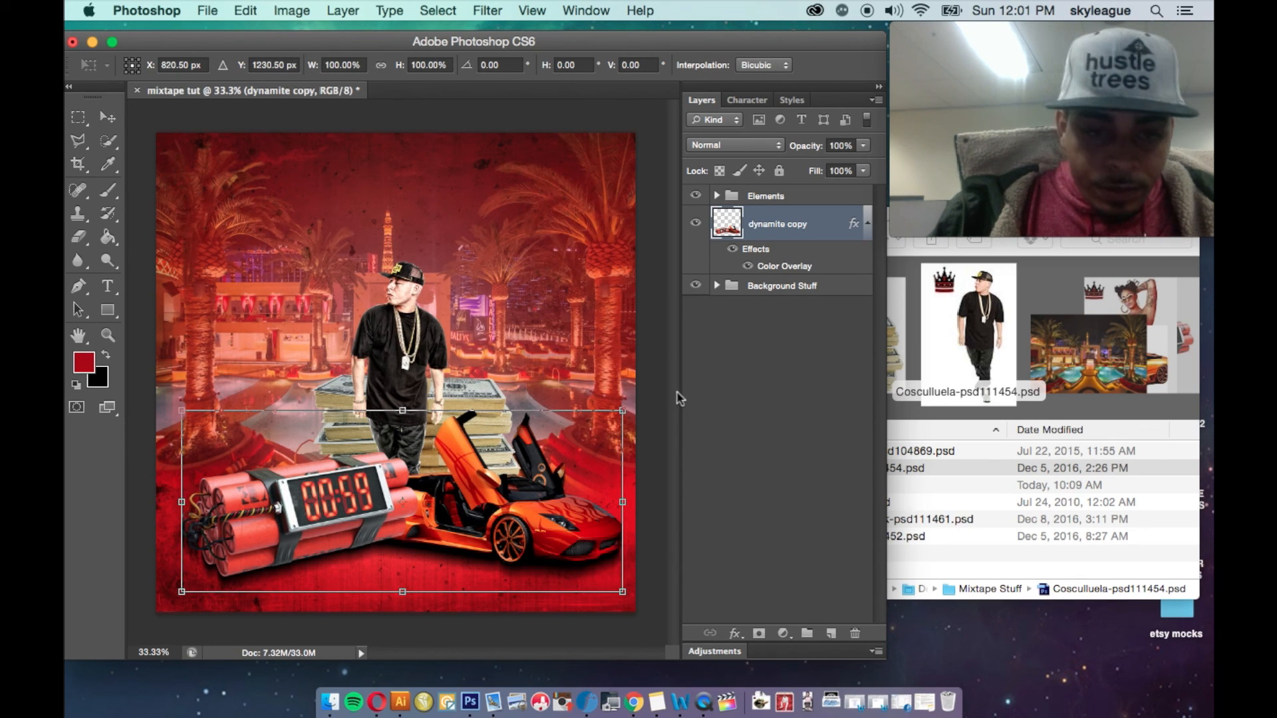
key("Down")
key("Down")
key("Down")
key("Down")
key("Down")
key("Down")
key("Up")
key("Up")
key("Up")
key("Up")
key("Up")
key("Up")
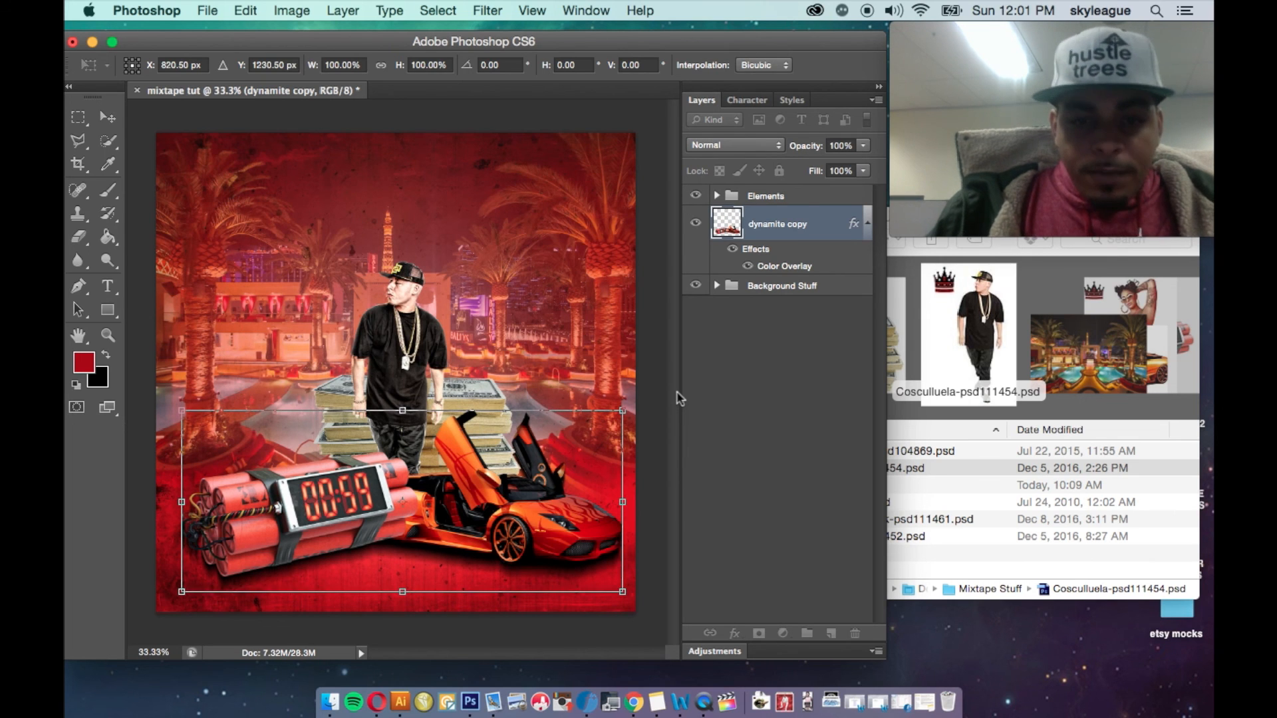
key("Return")
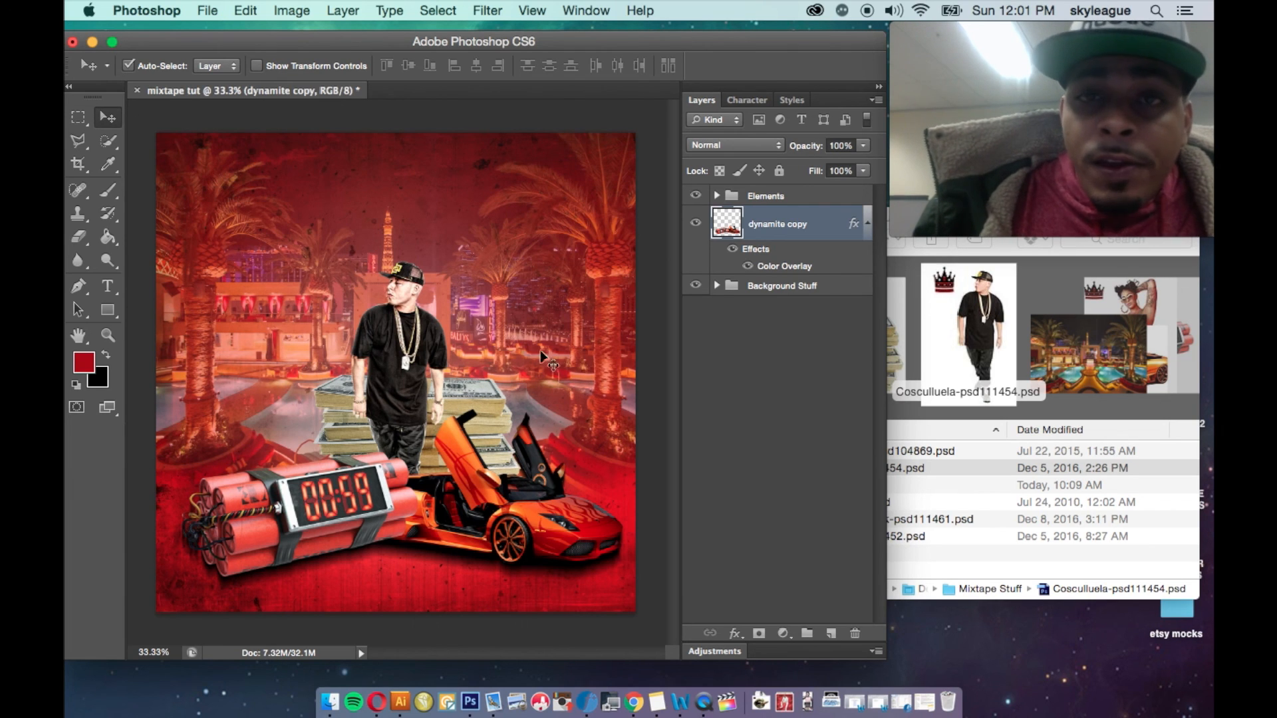
mouse_move(1081, 228)
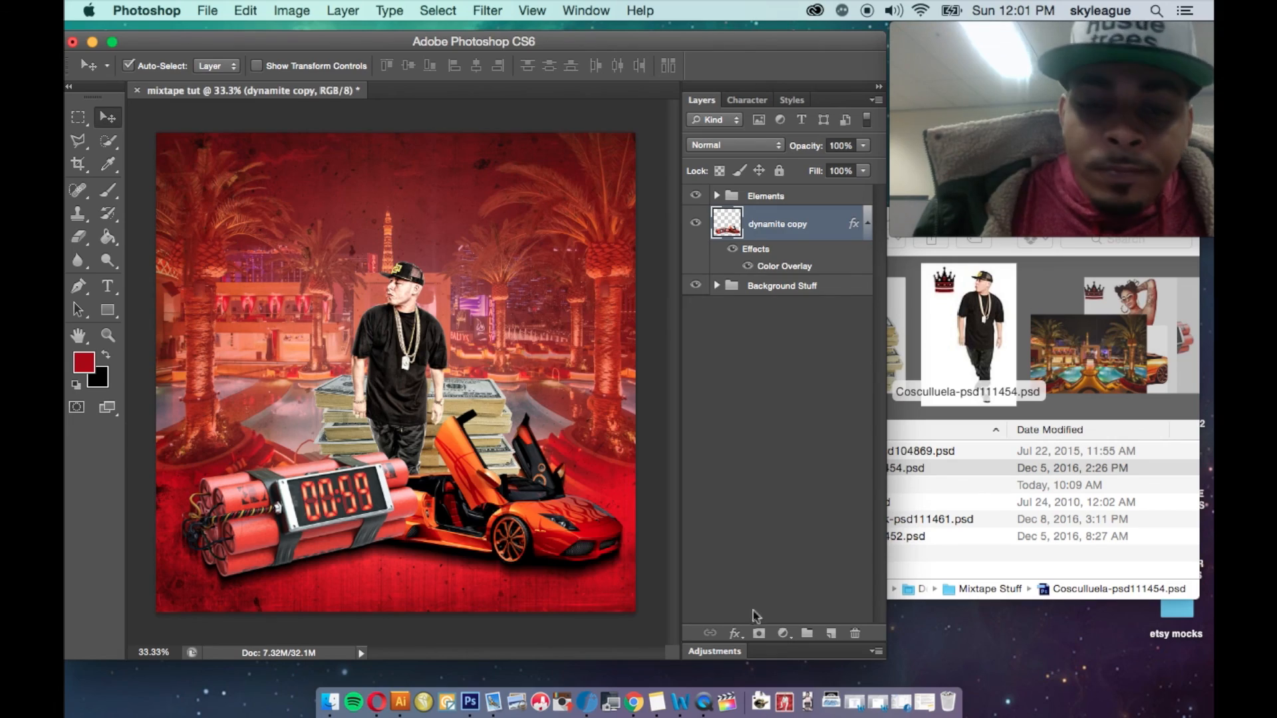